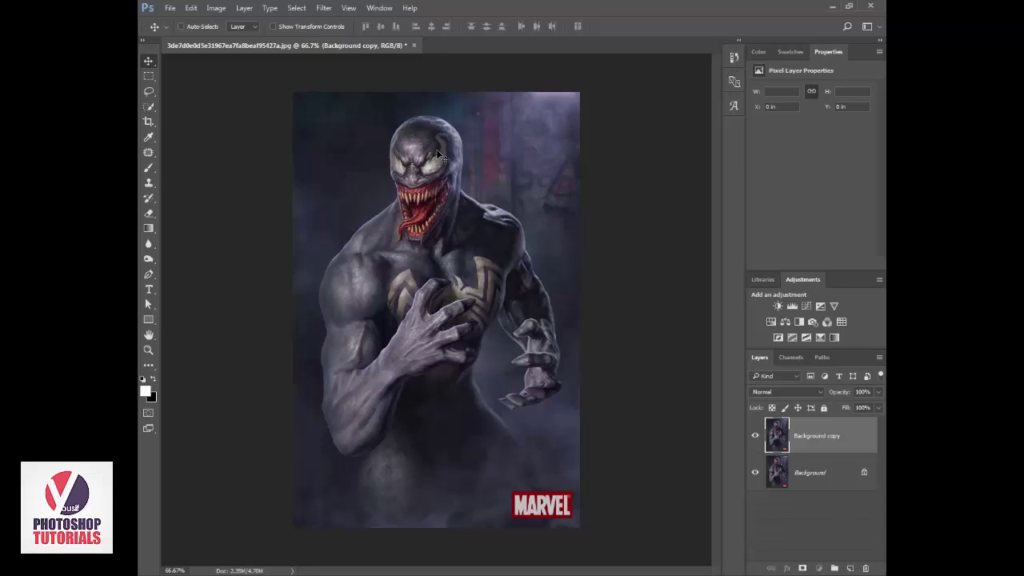
Open the Camera Raw Filter on the Background copy layer and set Highlights to -100 and Shadows to +100.
click(323, 8)
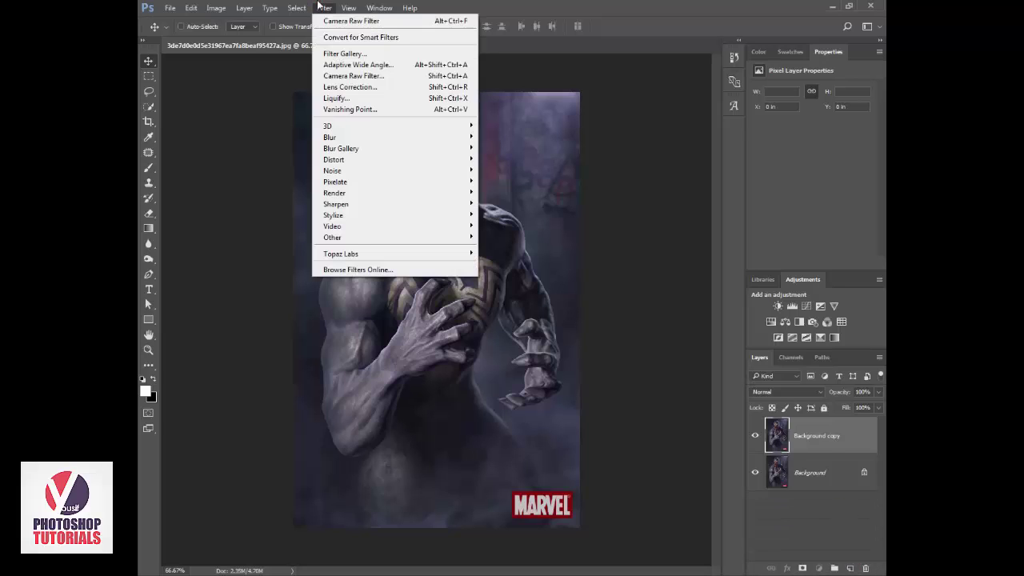
click(389, 76)
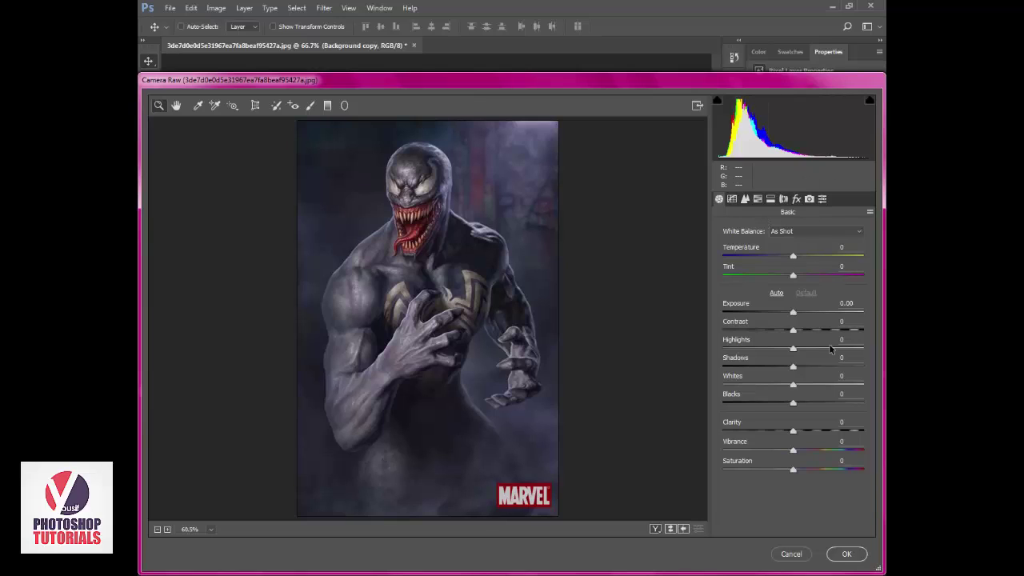
drag(791, 349, 677, 362)
drag(794, 367, 866, 367)
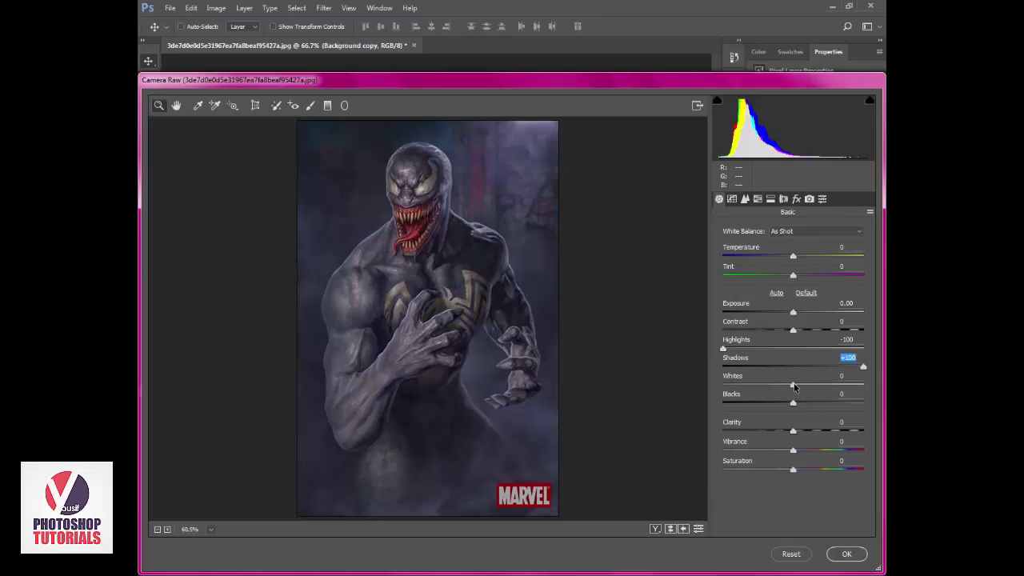
Set Whites to +45, Blacks to -12 and Clarity to +18 in the basic Camera Raw adjustments.
drag(794, 387, 828, 393)
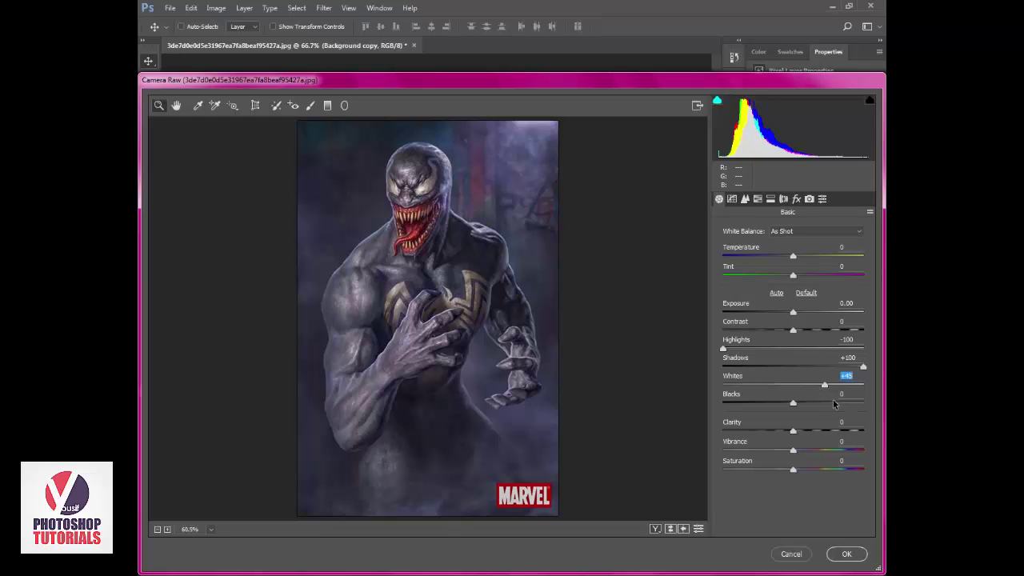
key(alt)
mouse_move(793, 404)
mouse_down()
mouse_move(757, 407)
mouse_move(784, 413)
mouse_up()
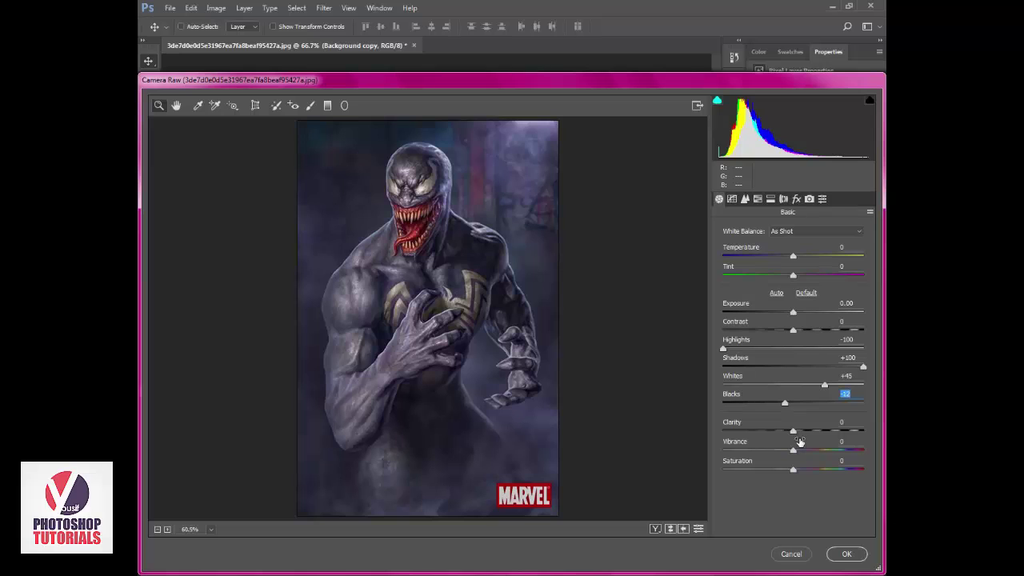
mouse_move(793, 430)
mouse_down()
mouse_move(818, 434)
mouse_move(806, 433)
mouse_up()
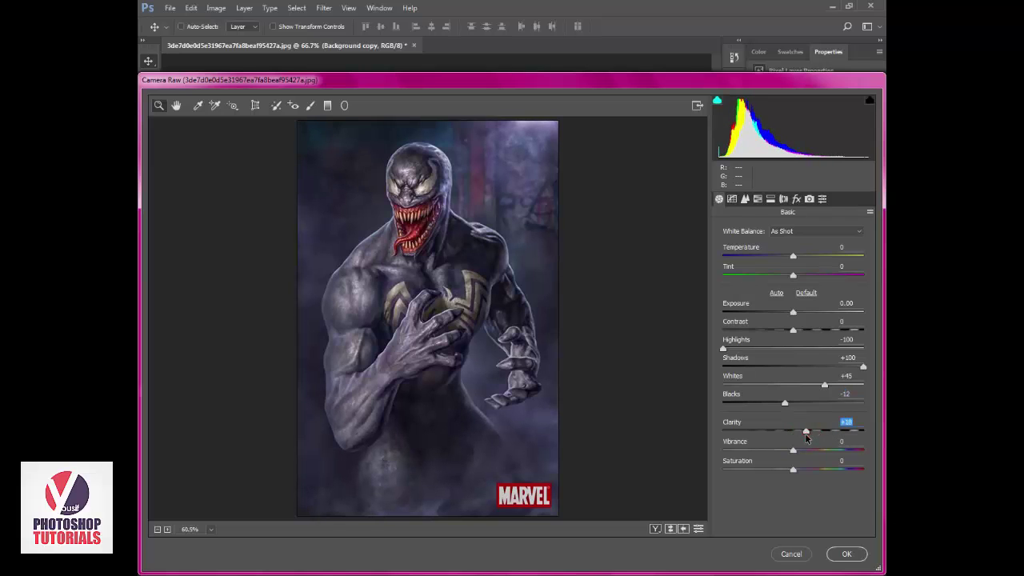
Try raising the Reds saturation to +64 in the HSL adjustments, resetting it to default.
click(757, 200)
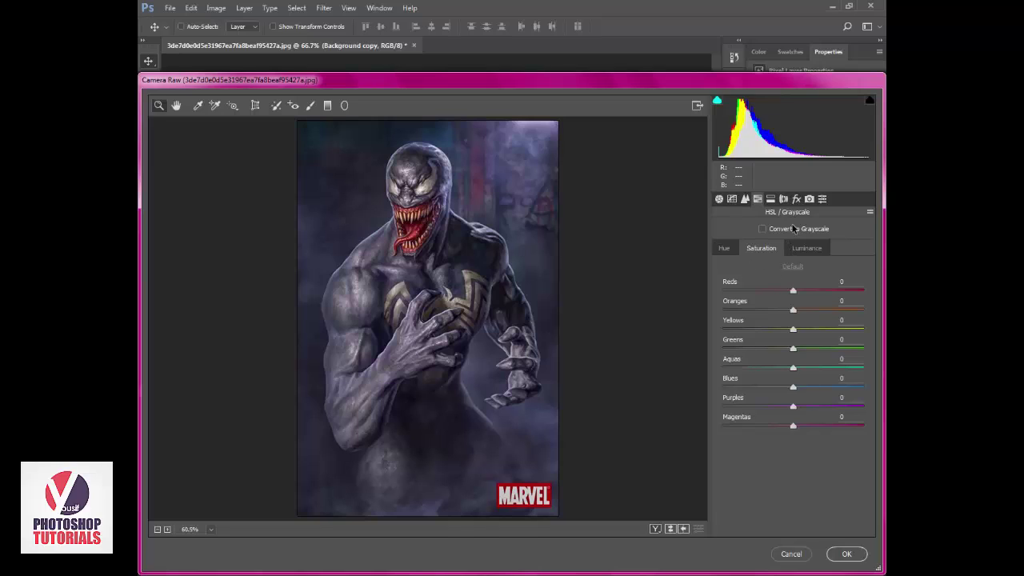
drag(793, 289, 839, 297)
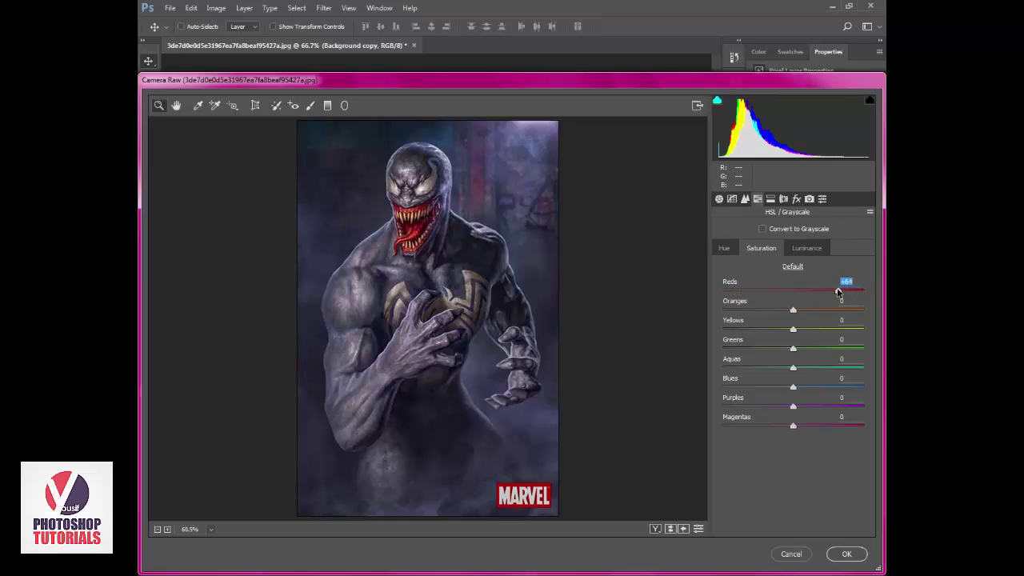
double_click(838, 292)
Set the Blues hue to -75 in the HSL adjustments to turn the background teal.
click(727, 250)
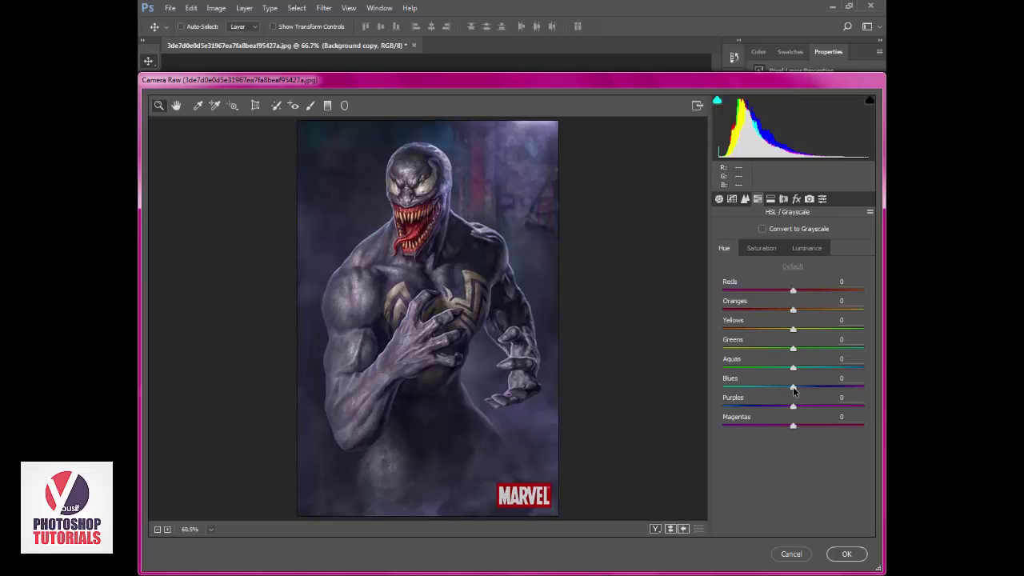
drag(793, 390, 867, 387)
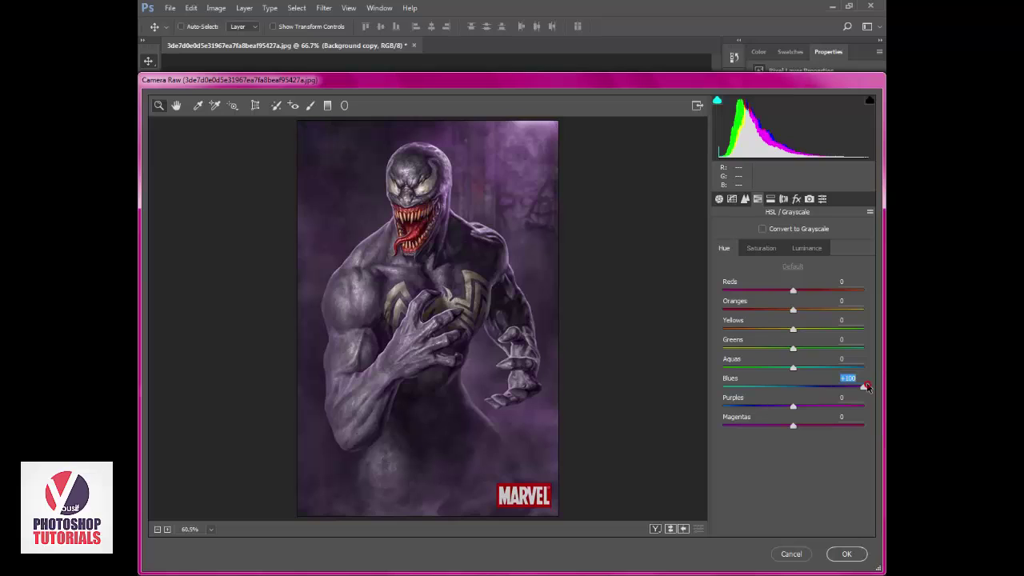
drag(868, 388, 740, 386)
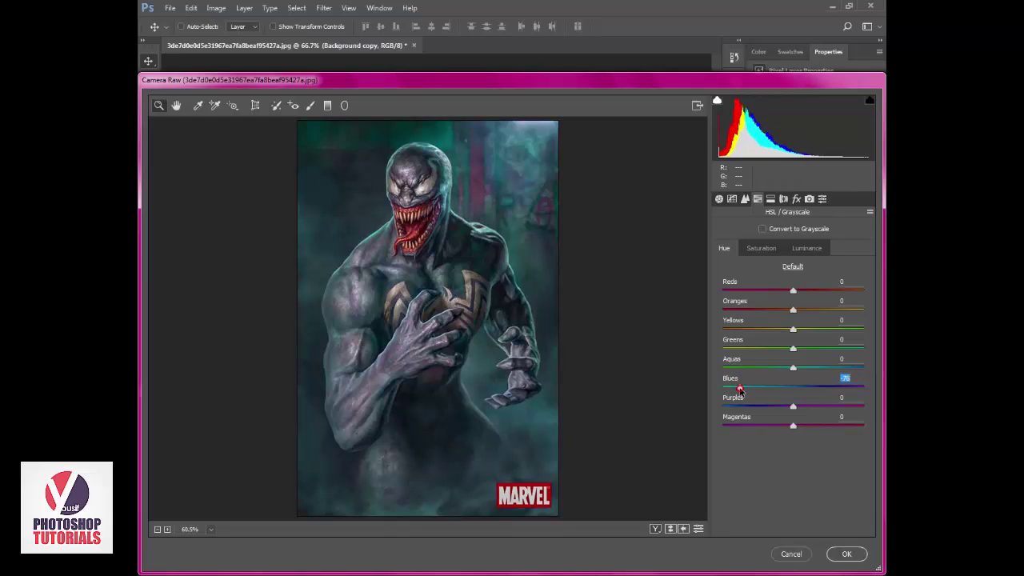
text(-75)
Shift the Aquas hue, apply the Camera Raw filter, and compare the edited Background copy with the original.
drag(797, 369, 881, 368)
drag(767, 372, 821, 376)
click(847, 554)
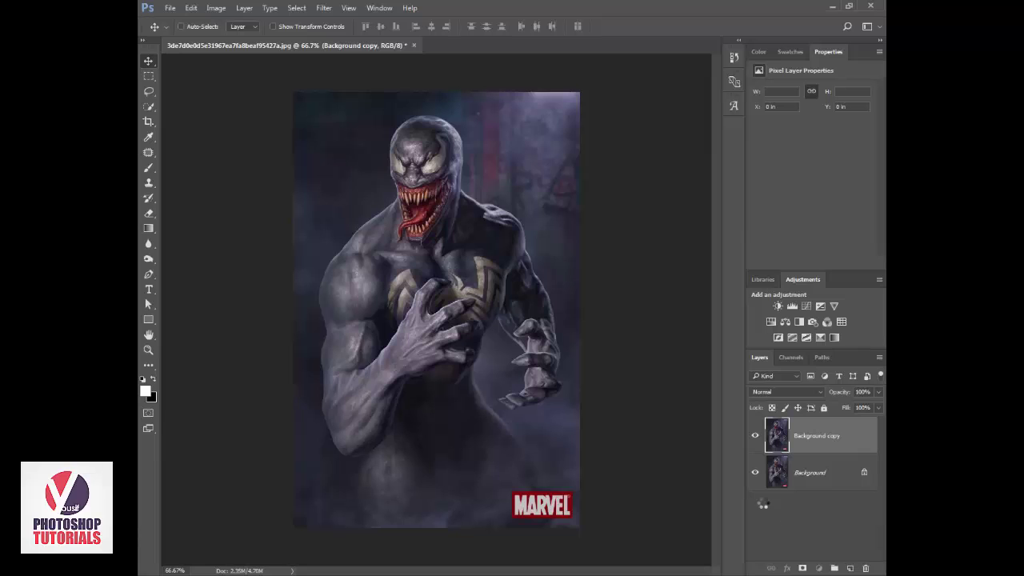
click(756, 436)
click(756, 436)
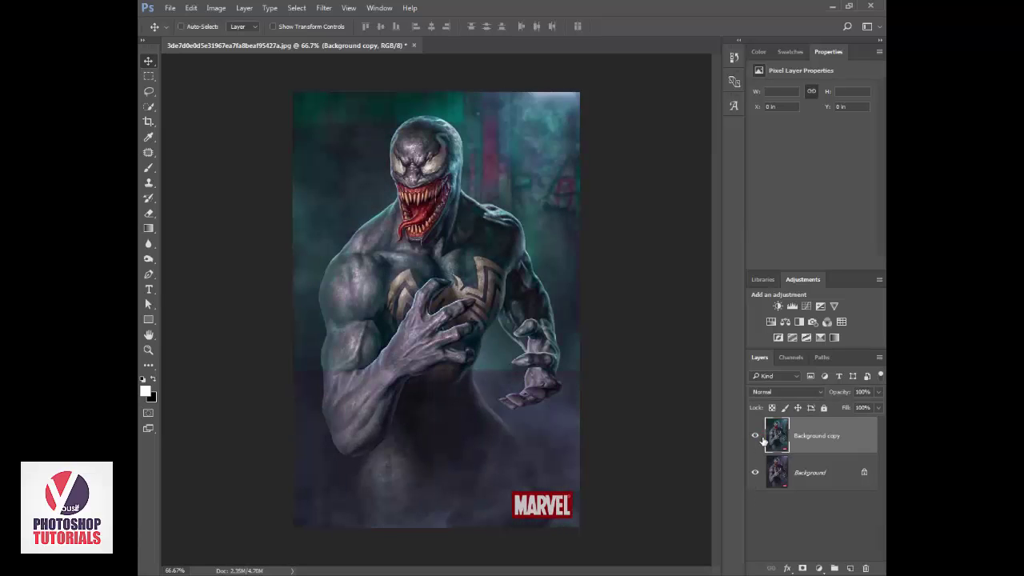
click(755, 436)
click(756, 436)
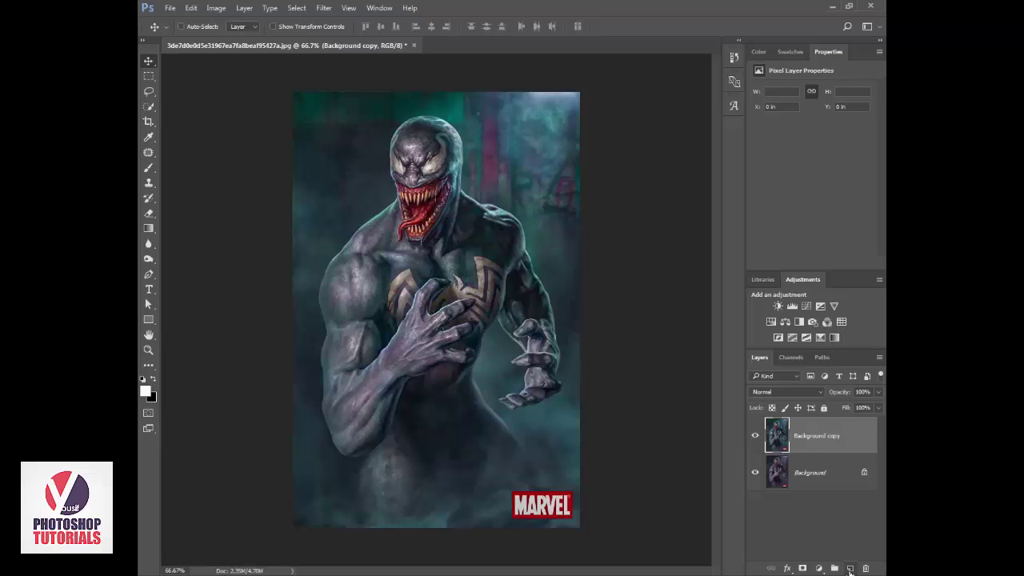
Add a new layer above Background copy and fill it with 50% Gray.
click(851, 568)
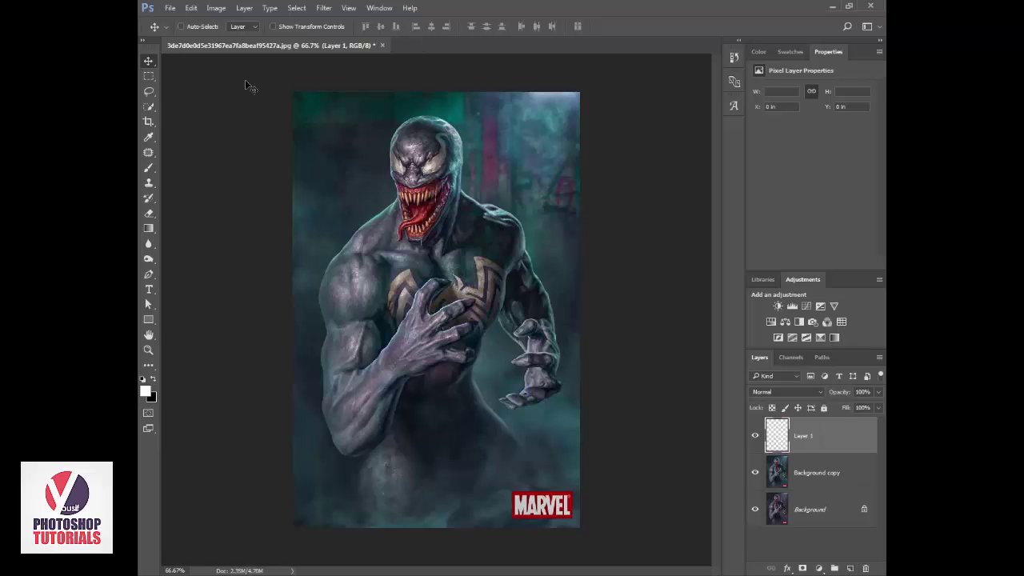
click(192, 7)
click(238, 186)
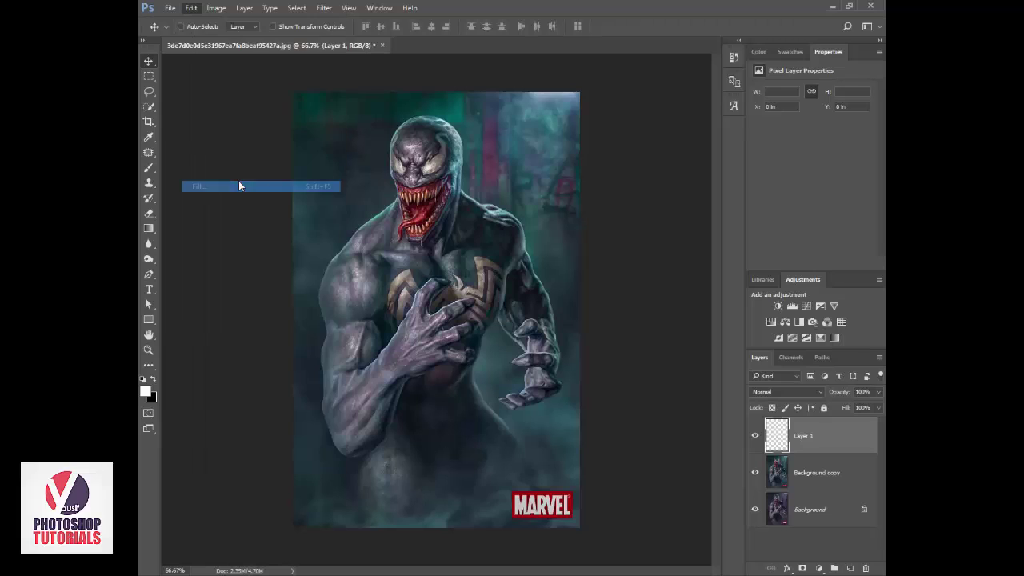
click(522, 170)
click(525, 172)
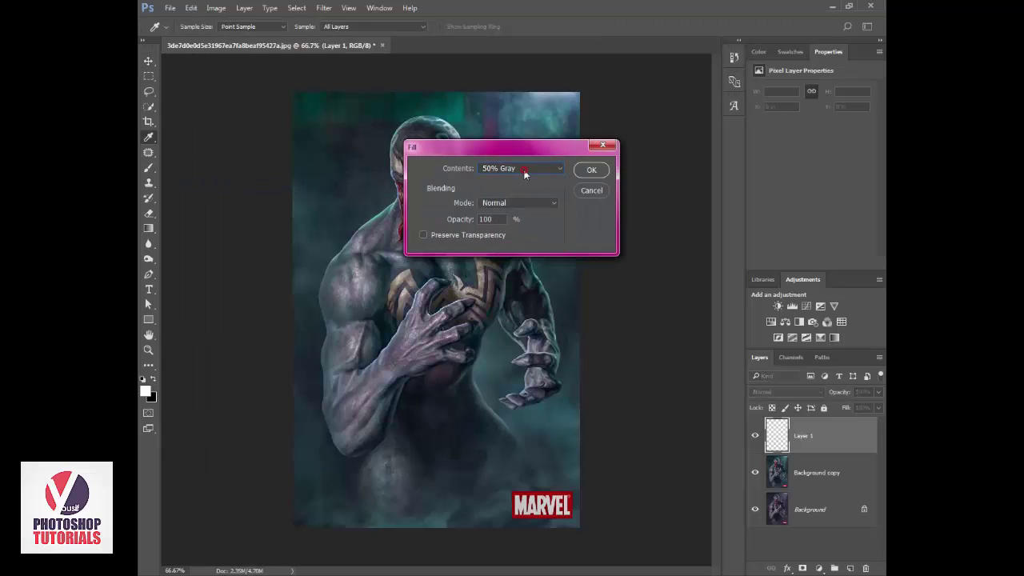
click(591, 170)
key(v)
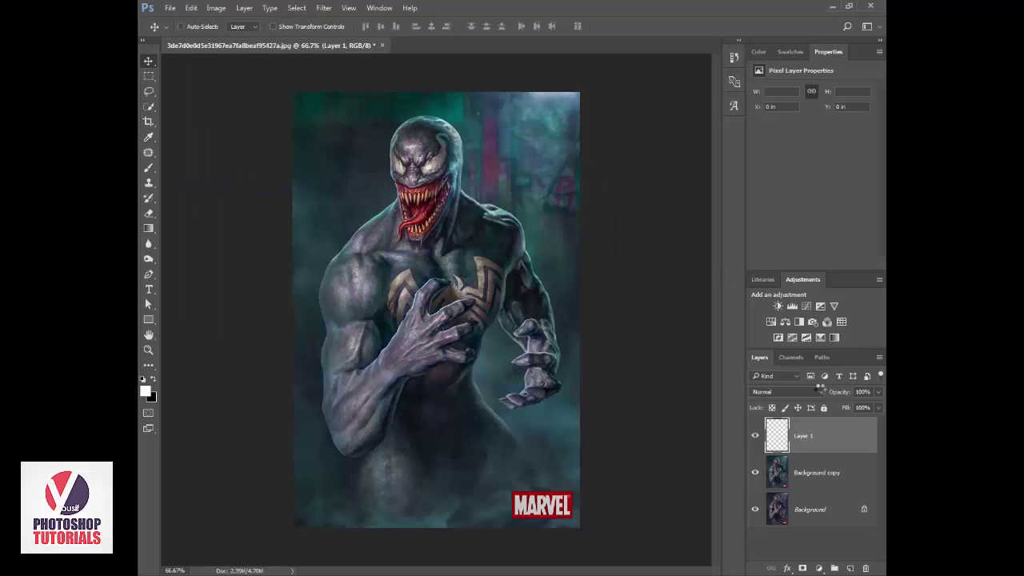
Set the gray layer's blend mode to Overlay and check the image with the layer hidden and shown.
click(820, 391)
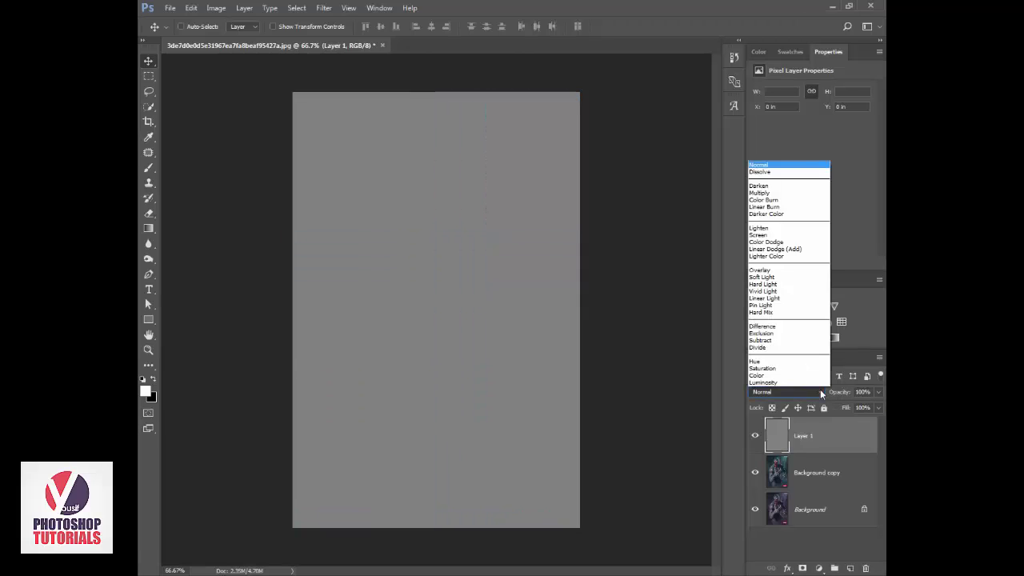
click(762, 270)
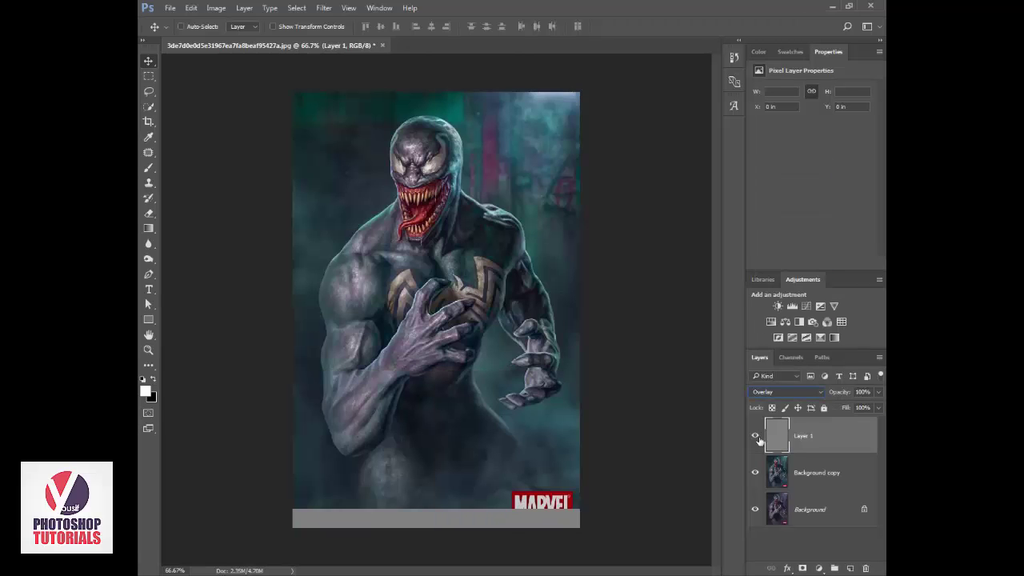
click(755, 437)
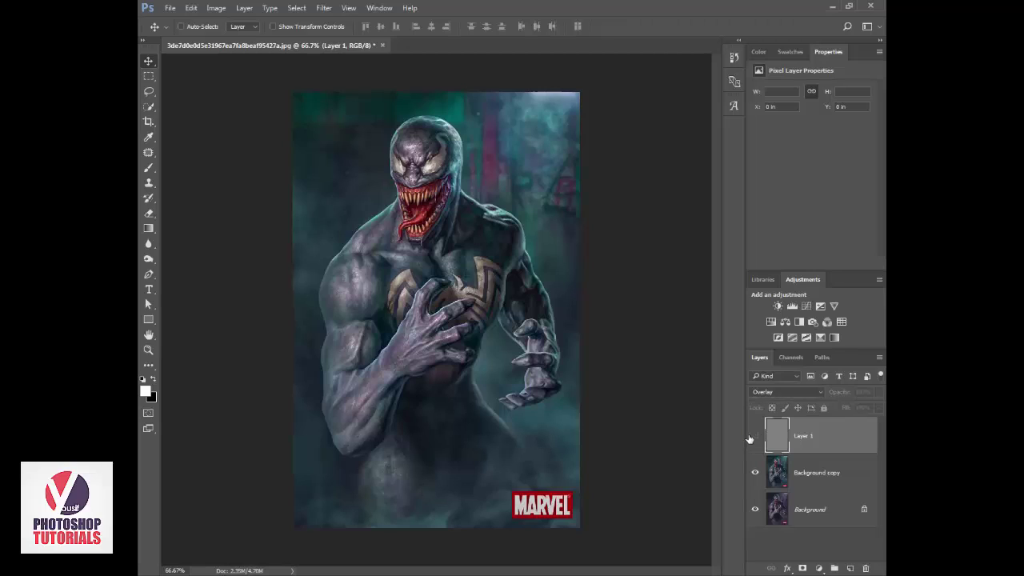
click(753, 437)
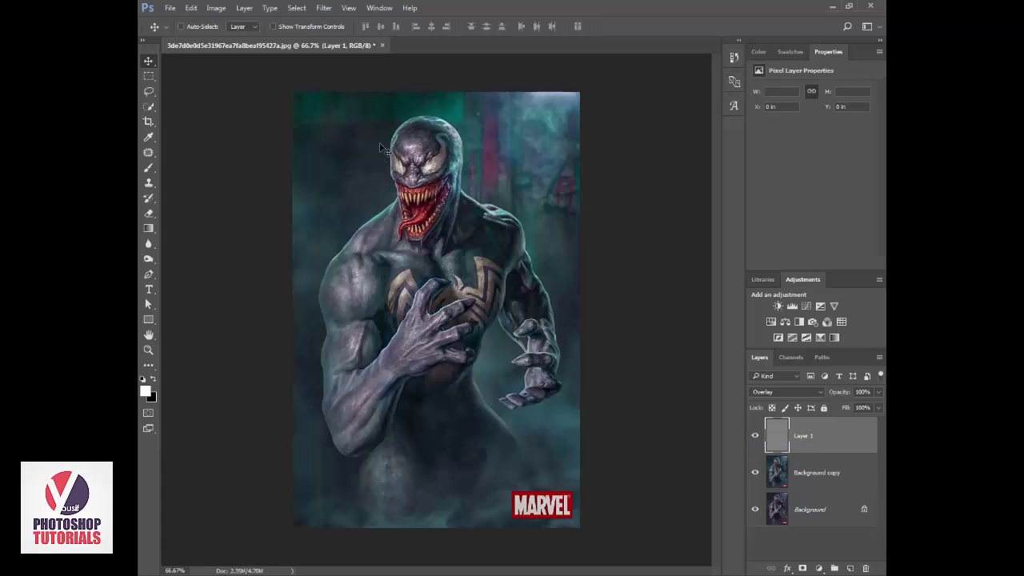
Choose the Dodge tool for the gray layer and set its exposure to 40%.
key(z)
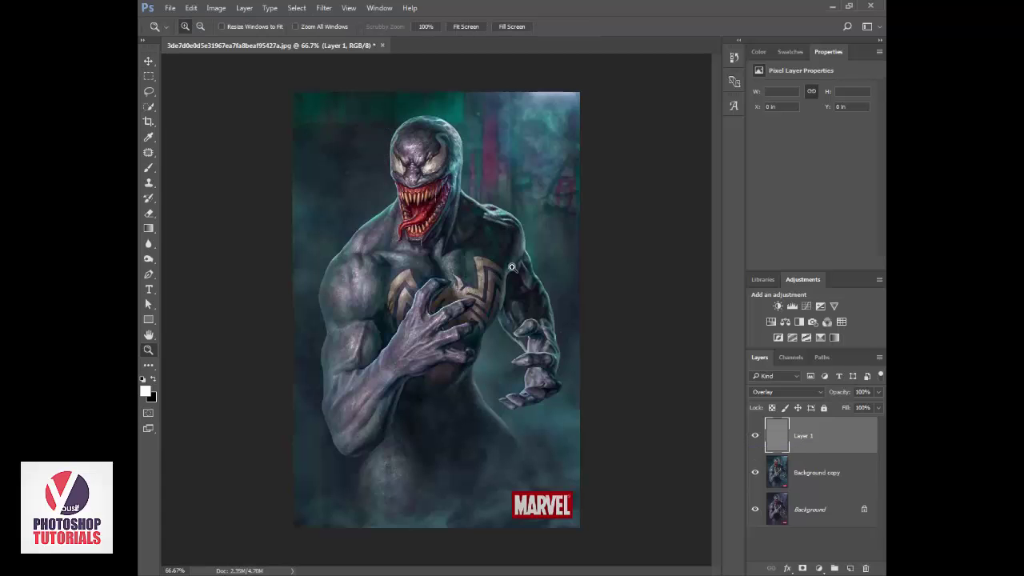
click(451, 204)
key(v)
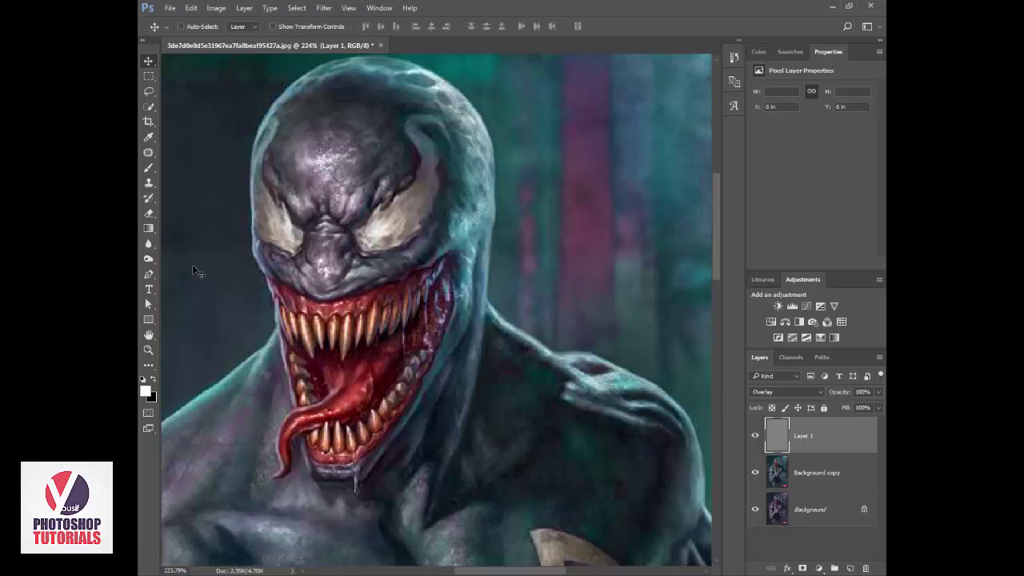
drag(149, 260, 194, 267)
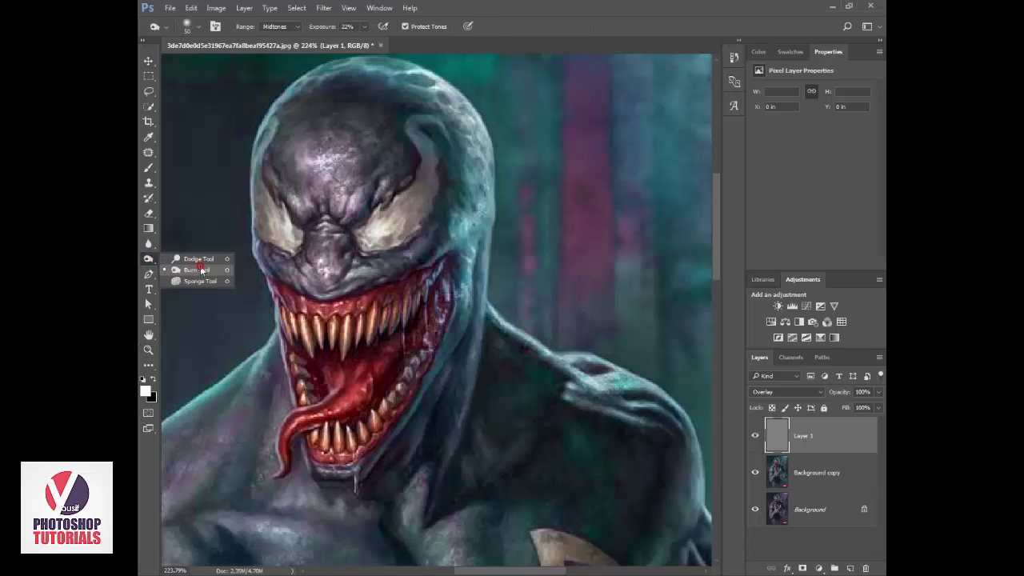
click(195, 269)
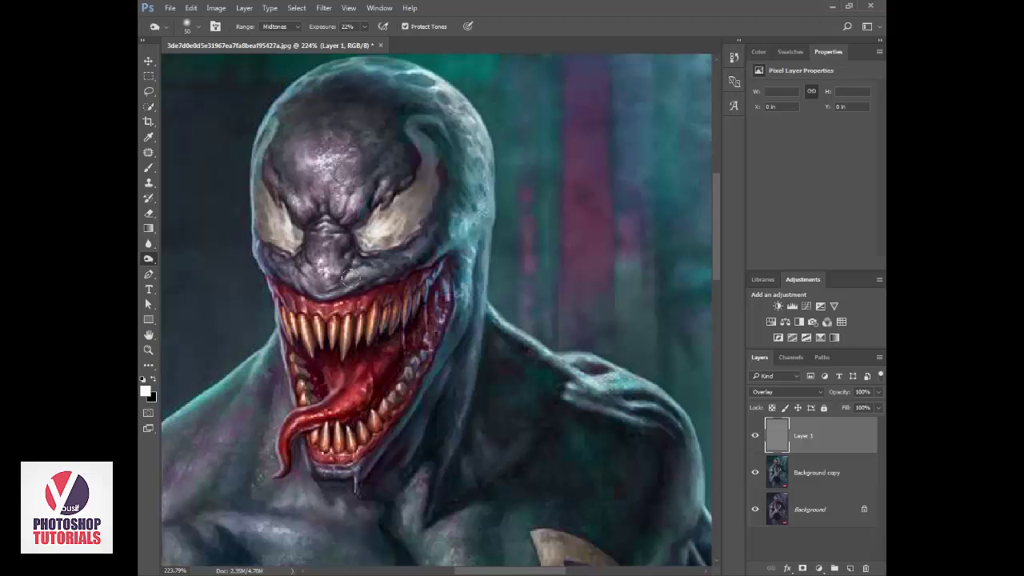
drag(148, 260, 216, 261)
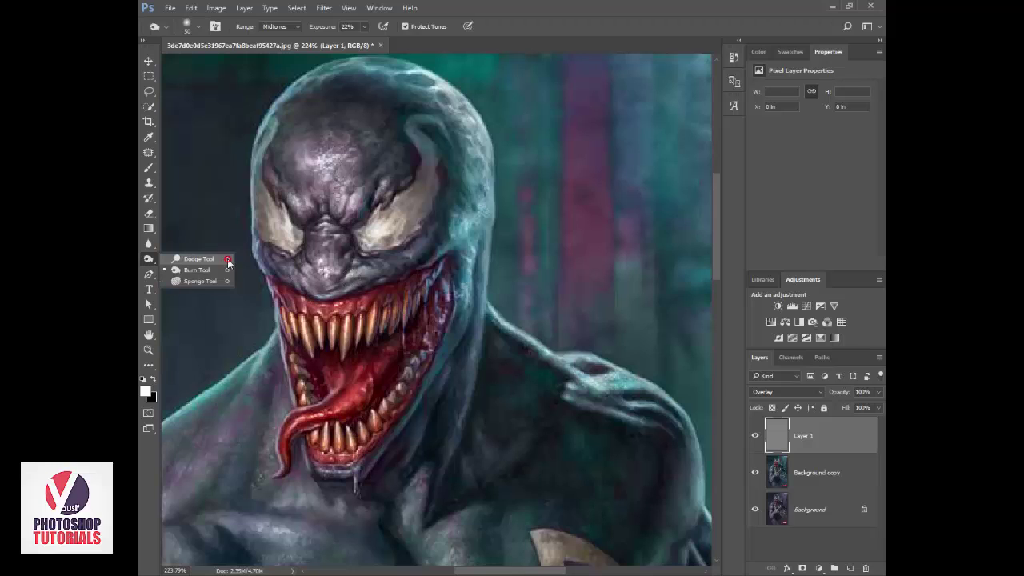
click(208, 259)
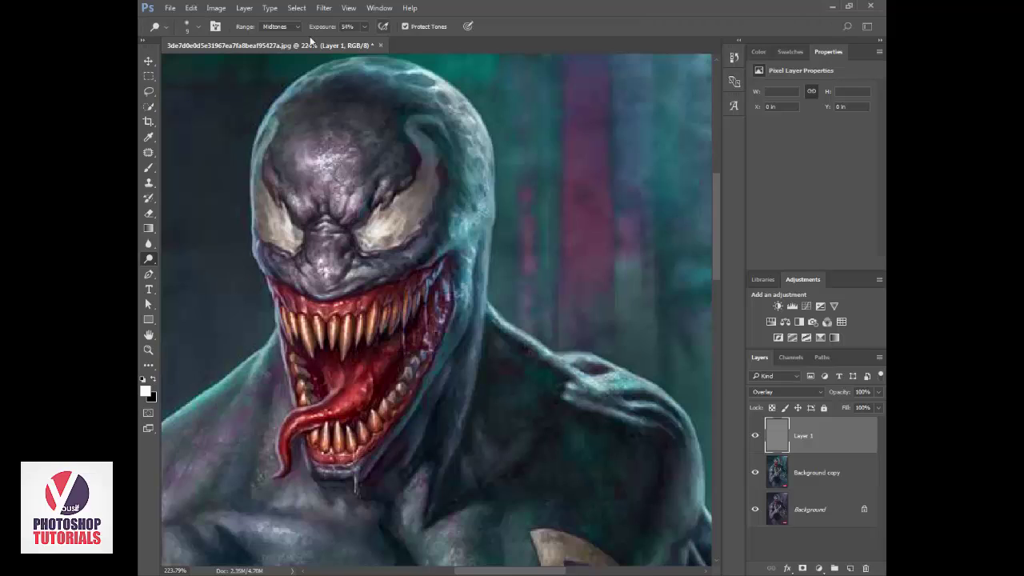
drag(332, 27, 374, 28)
text(40)
key(Return)
Try dodging the skin between the neck and shoulder with a 25-pixel brush, undoing the strokes.
drag(250, 201, 420, 140)
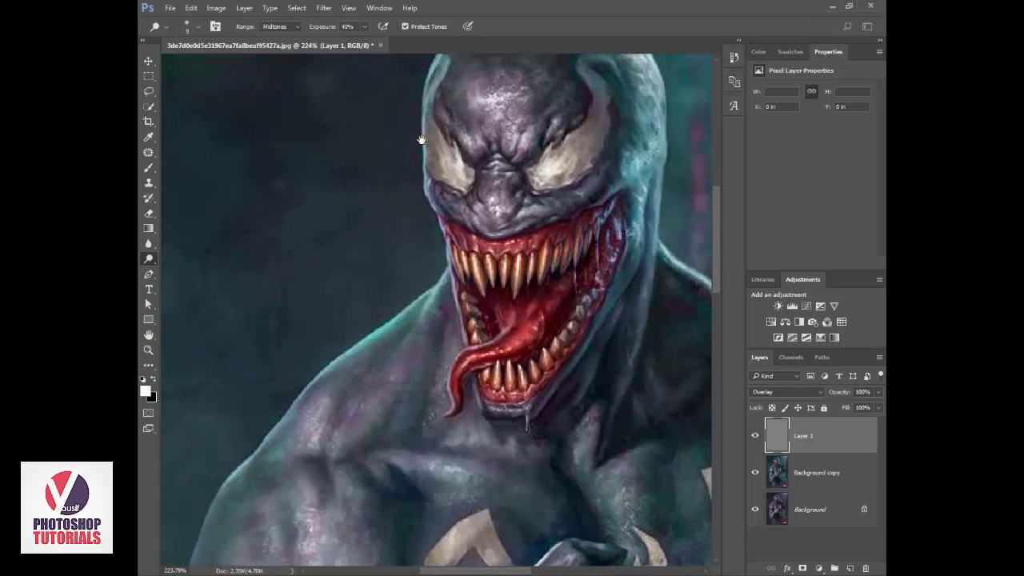
drag(414, 338, 377, 309)
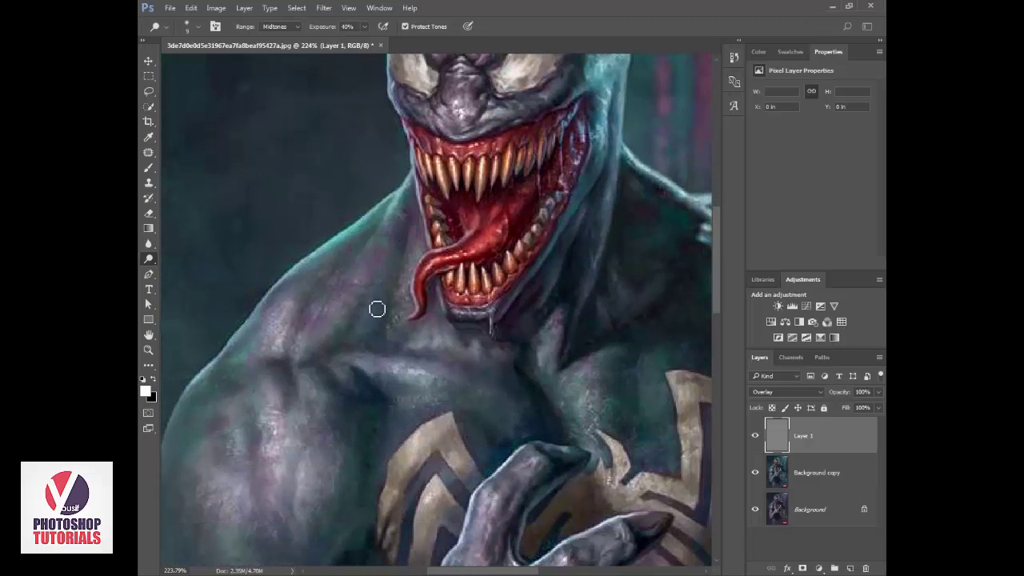
key(bracketright)
key(bracketright)
key(bracketright)
drag(388, 224, 311, 342)
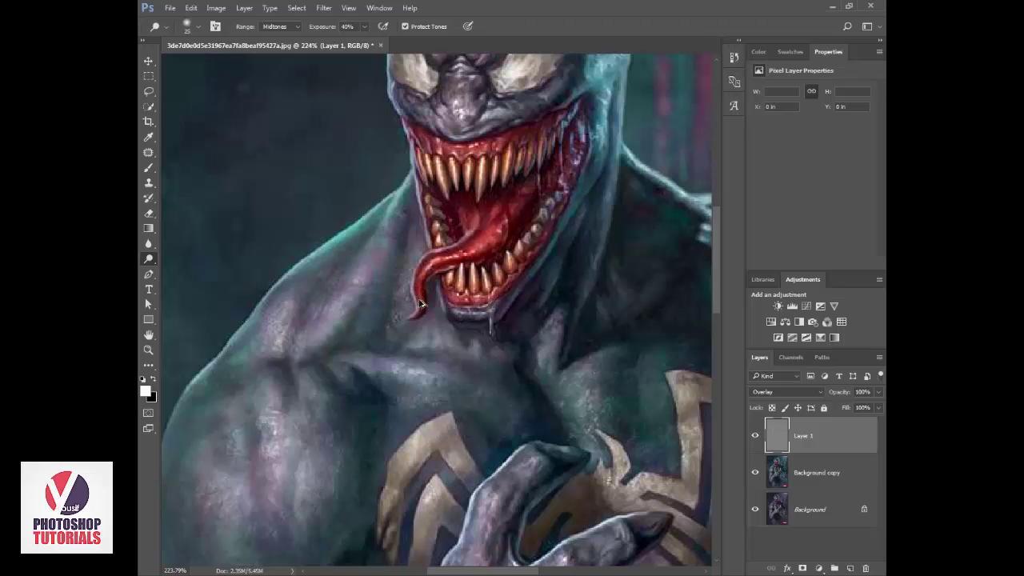
key(ctrl+alt+z)
key(ctrl+alt+z)
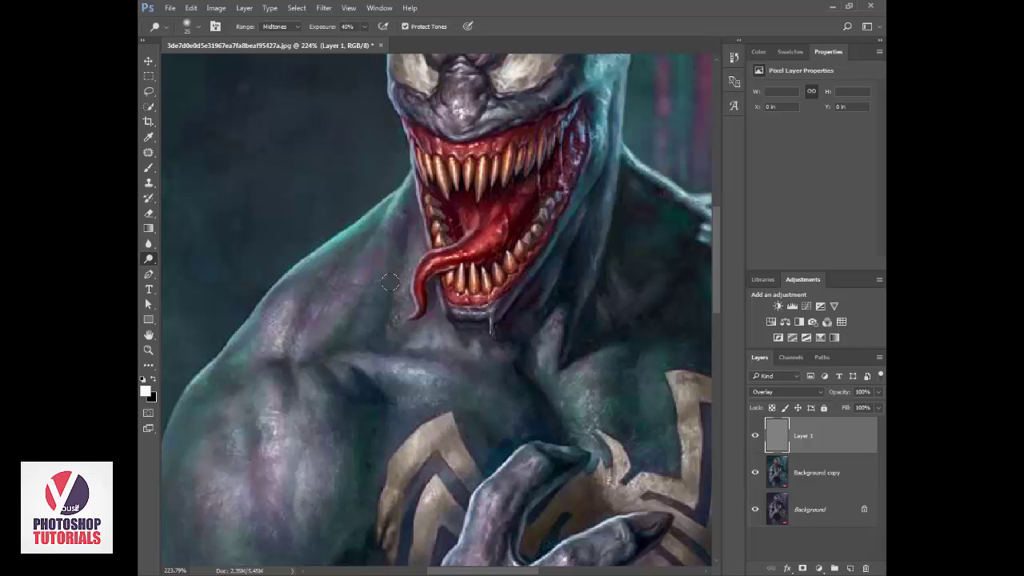
Set the Dodge exposure to 33% and brighten the highlights on the collarbone, shoulder and upper arm of the raised arm.
drag(333, 31, 325, 29)
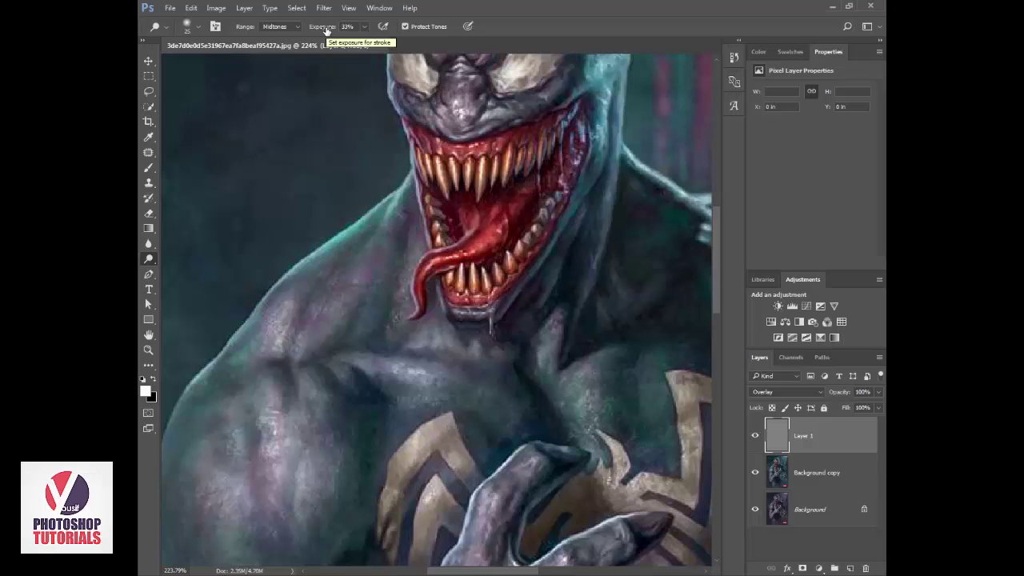
mouse_move(391, 364)
mouse_down()
mouse_move(420, 377)
mouse_move(373, 365)
mouse_move(360, 389)
mouse_up()
mouse_move(304, 369)
mouse_down()
mouse_move(316, 392)
mouse_move(270, 389)
mouse_move(269, 411)
mouse_move(250, 397)
mouse_move(262, 399)
mouse_up()
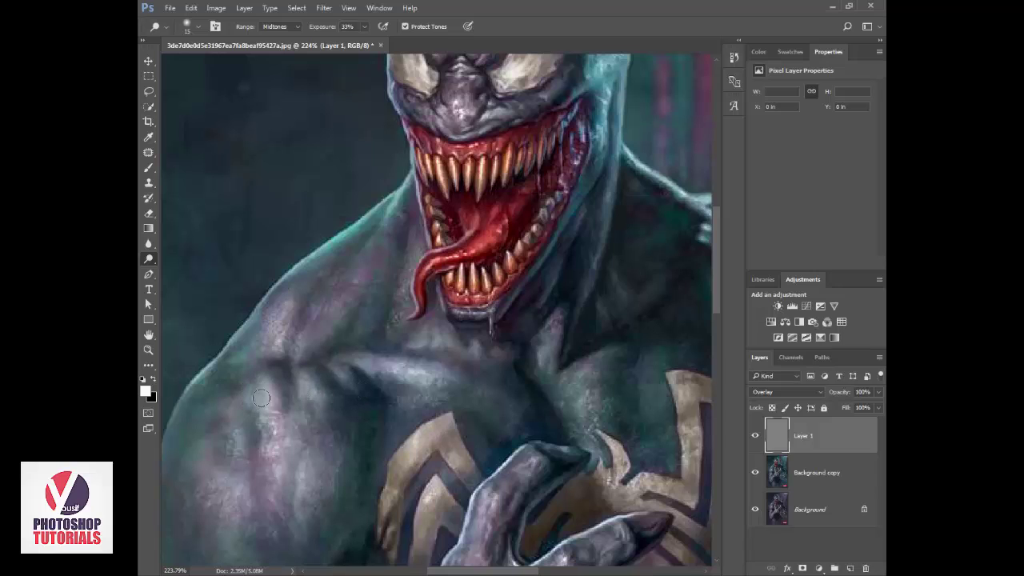
mouse_move(295, 431)
mouse_down()
mouse_move(326, 476)
mouse_move(311, 516)
mouse_move(219, 448)
mouse_move(256, 520)
mouse_up()
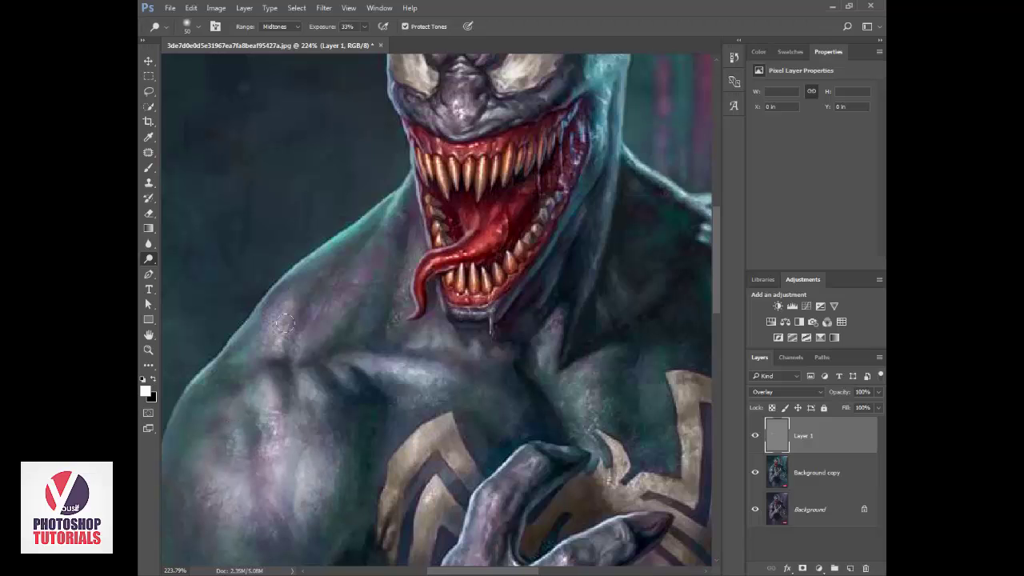
key(bracketleft)
mouse_move(312, 264)
mouse_down()
mouse_move(269, 331)
mouse_move(304, 281)
mouse_move(364, 260)
mouse_move(323, 339)
mouse_move(391, 232)
mouse_move(376, 233)
mouse_move(333, 320)
mouse_up()
Set the Dodge exposure to 52% and brighten the thin muscle ridge below the biceps with a 9-pixel brush.
drag(356, 284, 393, 171)
drag(360, 302, 423, 112)
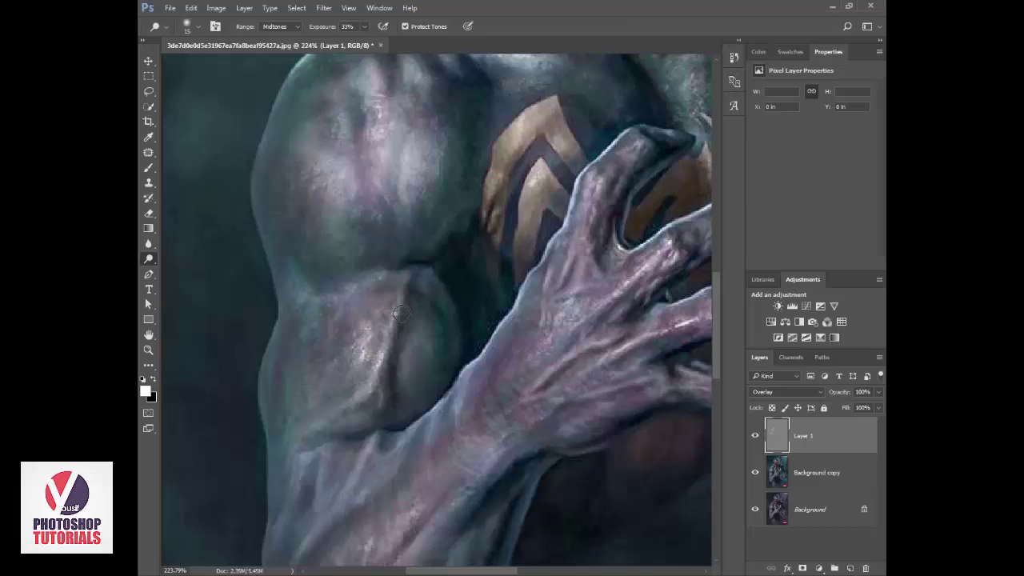
key(ctrl+plus)
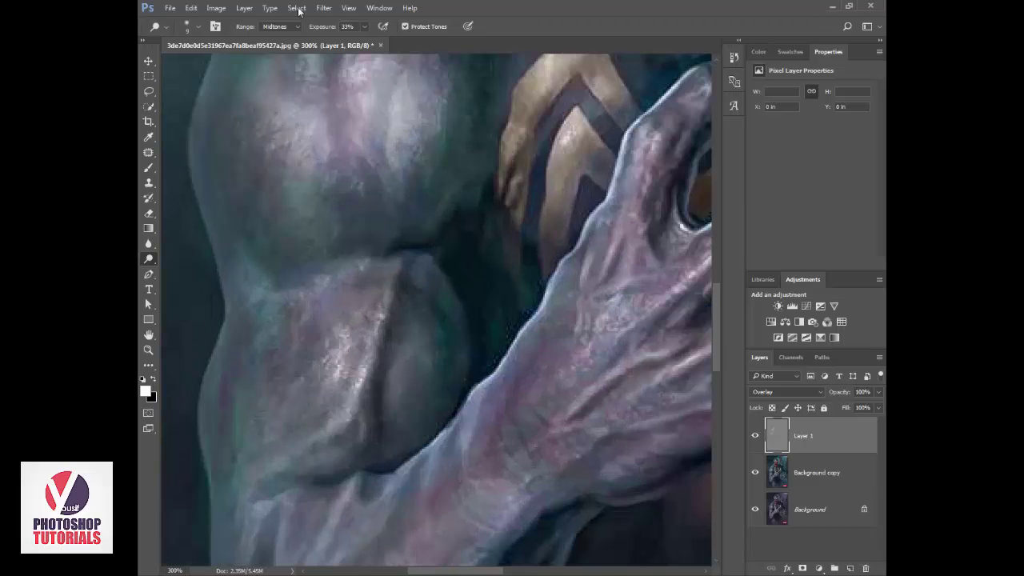
drag(309, 27, 316, 30)
mouse_move(400, 277)
mouse_down()
mouse_move(356, 404)
mouse_move(399, 281)
mouse_move(345, 421)
mouse_move(307, 452)
mouse_move(366, 430)
mouse_up()
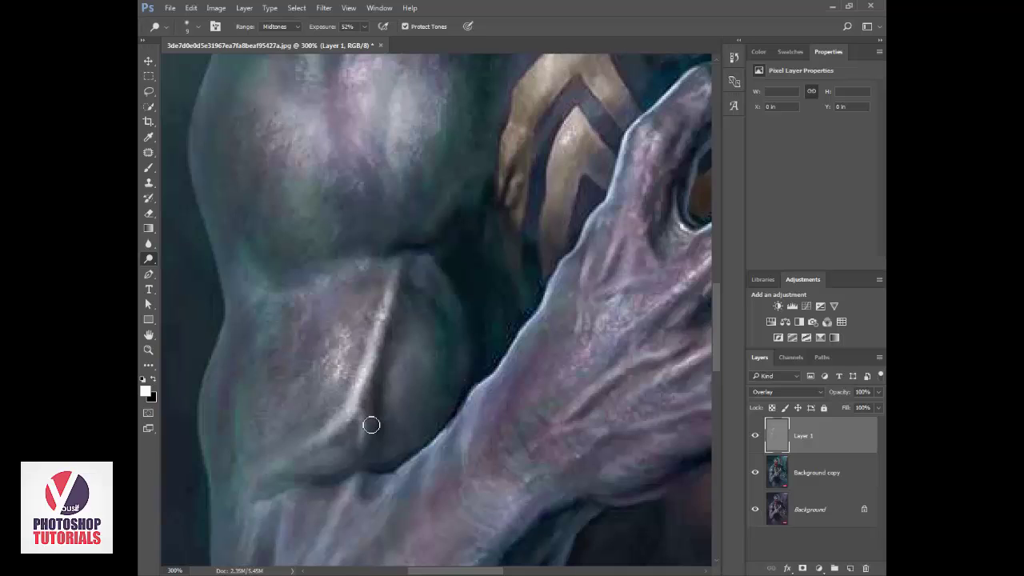
Set the Dodge exposure to 31%, enlarge the brush to 40 pixels and brighten the rounded muscle beside the ridge.
drag(327, 28, 316, 31)
key(bracketright)
key(bracketright)
key(bracketright)
mouse_move(404, 298)
mouse_down()
mouse_move(412, 393)
mouse_move(389, 392)
mouse_up()
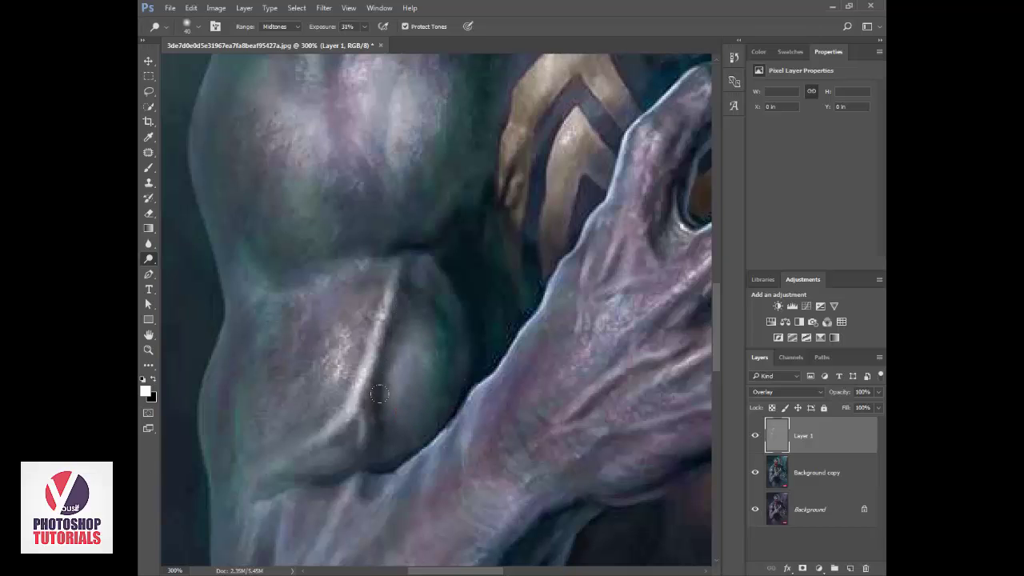
Dodge the tendons and muscle folds along the forearm with brush sizes between 10 and 30 pixels.
mouse_move(303, 384)
mouse_down()
mouse_move(314, 359)
mouse_move(324, 322)
mouse_move(273, 382)
mouse_move(318, 243)
mouse_move(315, 174)
mouse_up()
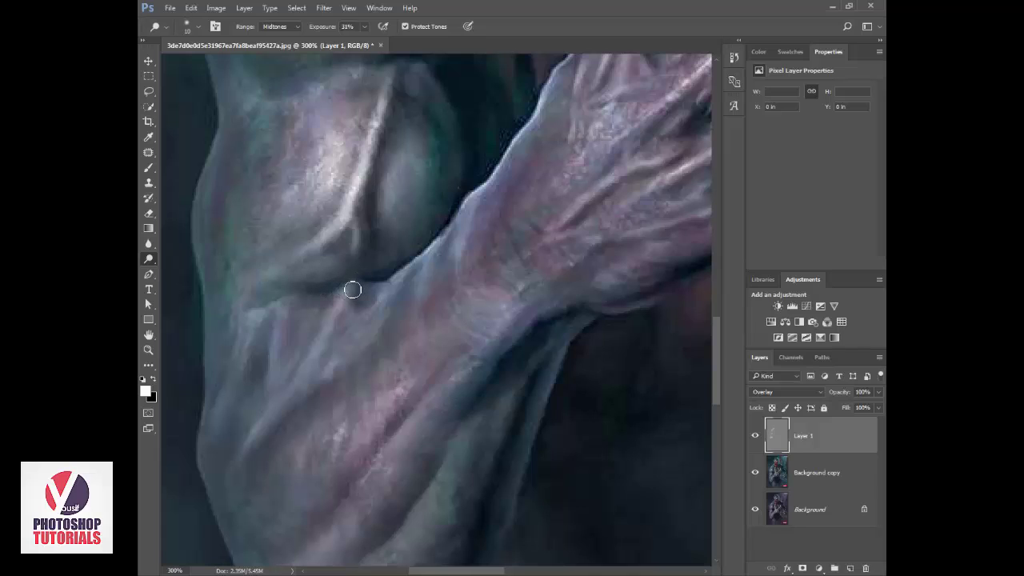
mouse_move(353, 289)
mouse_down()
mouse_move(335, 316)
mouse_move(354, 300)
mouse_move(311, 368)
mouse_move(237, 446)
mouse_move(374, 333)
mouse_move(399, 288)
mouse_move(344, 375)
mouse_move(315, 397)
mouse_move(278, 348)
mouse_move(282, 307)
mouse_move(278, 403)
mouse_move(260, 321)
mouse_move(214, 429)
mouse_up()
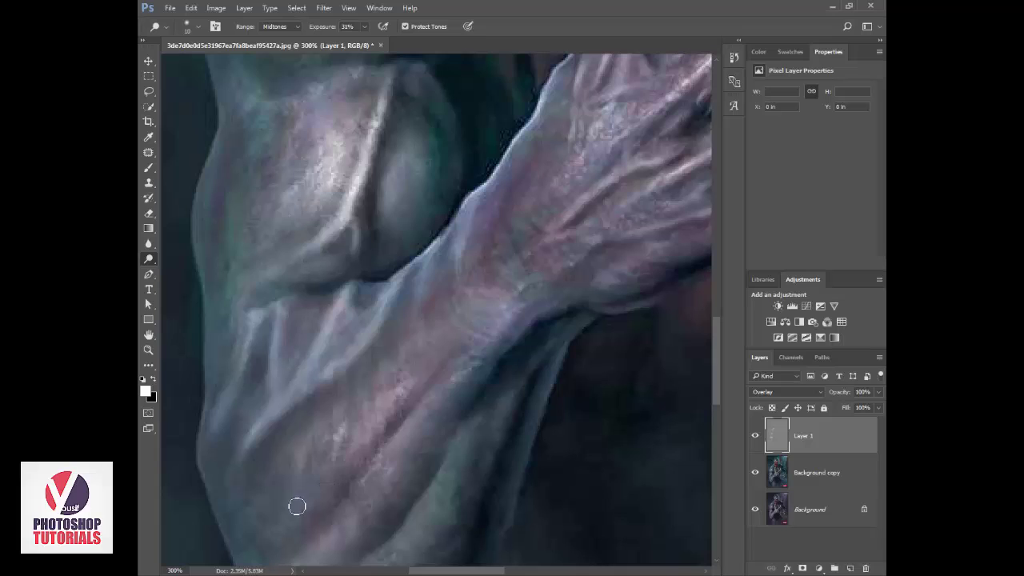
mouse_move(313, 450)
mouse_down()
mouse_move(419, 347)
mouse_move(318, 479)
mouse_up()
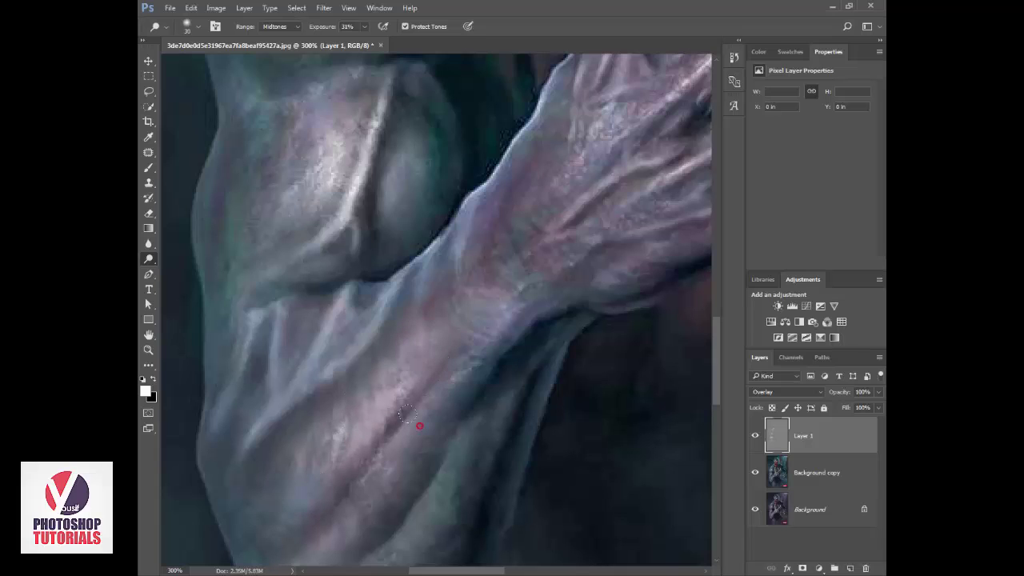
mouse_move(406, 414)
mouse_down()
mouse_move(313, 553)
mouse_move(442, 361)
mouse_up()
drag(385, 466, 343, 514)
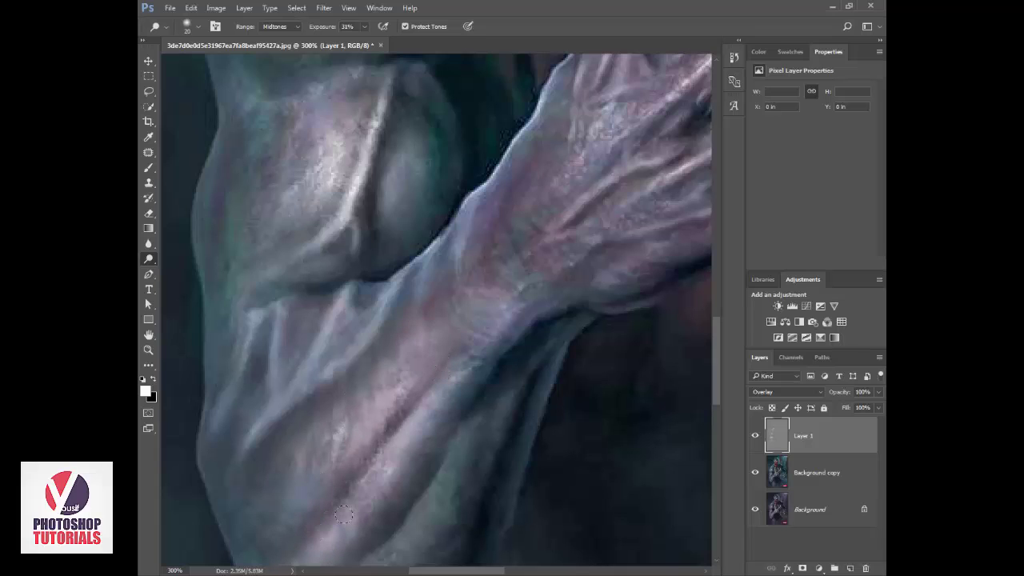
drag(442, 472, 429, 446)
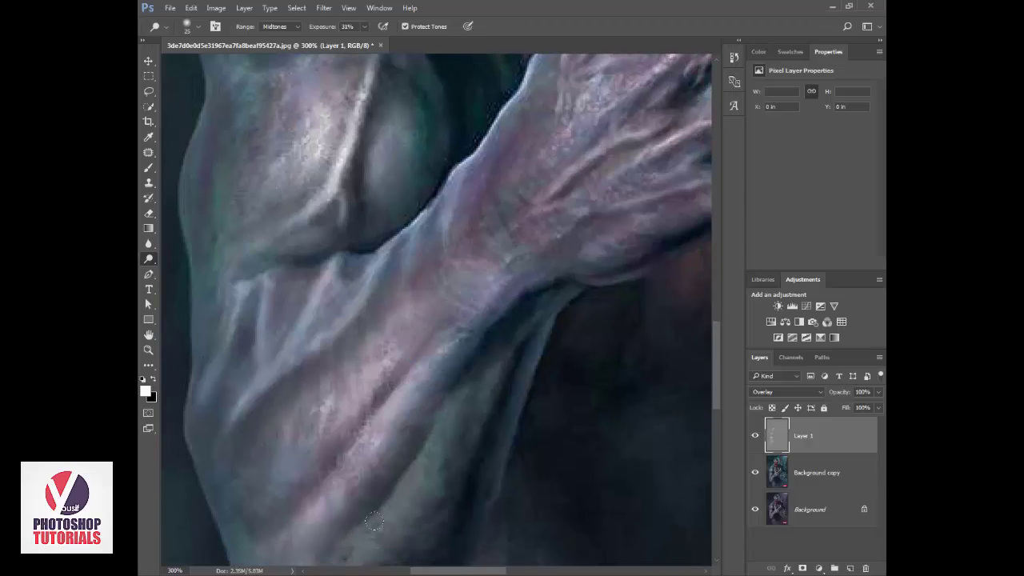
mouse_move(373, 520)
mouse_down()
mouse_move(452, 373)
mouse_move(345, 548)
mouse_move(413, 477)
mouse_move(449, 392)
mouse_up()
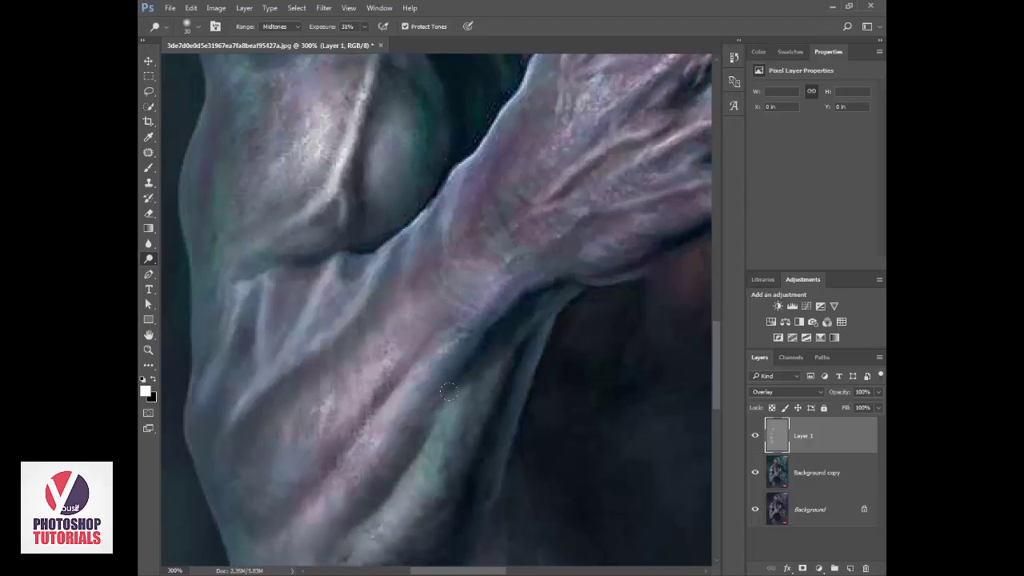
Dodge the tendons on the back of the clawed hand with a 9-pixel brush.
drag(533, 289, 446, 422)
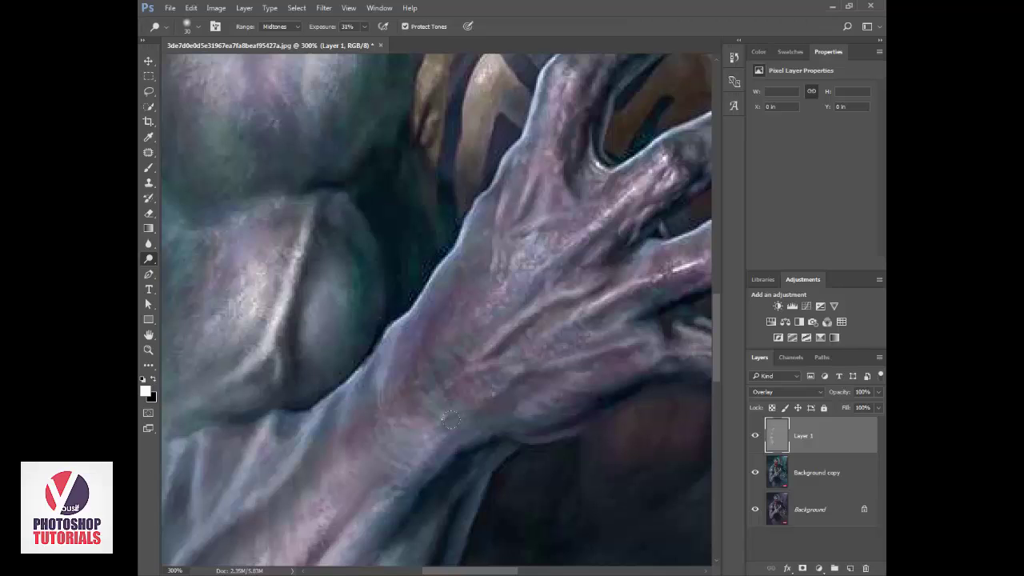
mouse_move(501, 358)
mouse_down()
mouse_move(533, 320)
mouse_move(501, 343)
mouse_move(508, 336)
mouse_move(601, 277)
mouse_move(565, 299)
mouse_move(560, 275)
mouse_move(638, 192)
mouse_move(575, 245)
mouse_move(554, 275)
mouse_move(625, 238)
mouse_move(508, 373)
mouse_move(613, 334)
mouse_move(638, 336)
mouse_move(560, 360)
mouse_move(627, 359)
mouse_up()
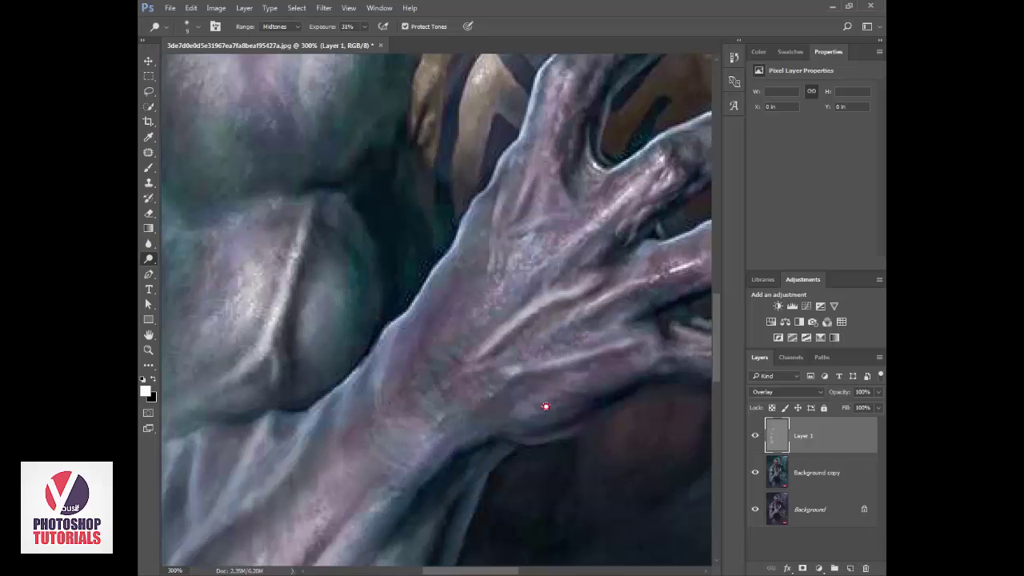
drag(544, 405, 419, 425)
Brighten the knuckles and fingers of the hand over the chest with a 20 to 25-pixel Dodge brush.
mouse_move(554, 399)
mouse_down()
mouse_move(497, 395)
mouse_move(572, 405)
mouse_move(529, 398)
mouse_move(505, 380)
mouse_move(531, 387)
mouse_move(502, 377)
mouse_move(563, 374)
mouse_move(512, 373)
mouse_move(491, 341)
mouse_move(509, 307)
mouse_move(558, 285)
mouse_up()
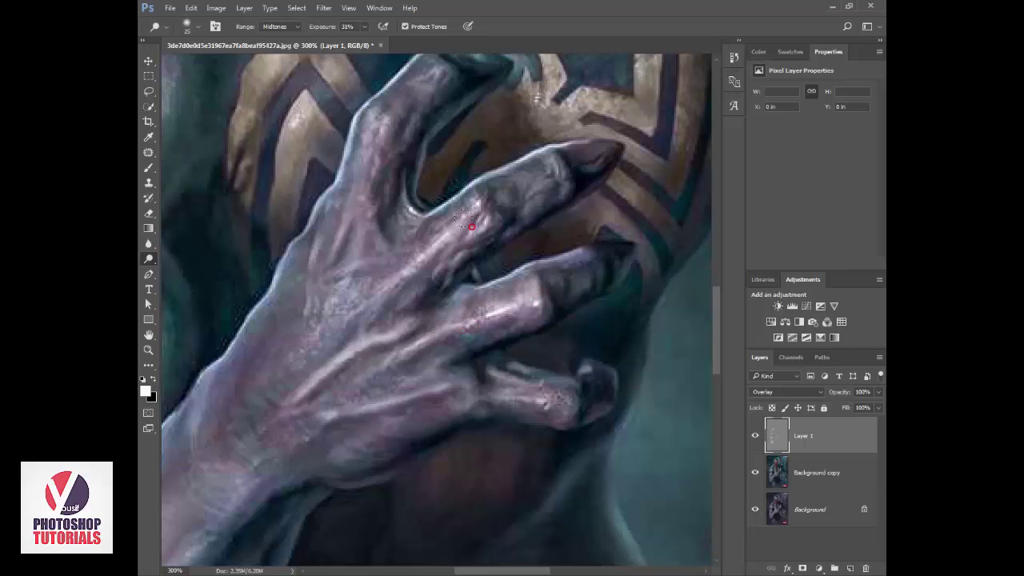
drag(471, 227, 436, 251)
mouse_move(354, 164)
mouse_down()
mouse_move(403, 94)
mouse_move(393, 97)
mouse_move(431, 70)
mouse_up()
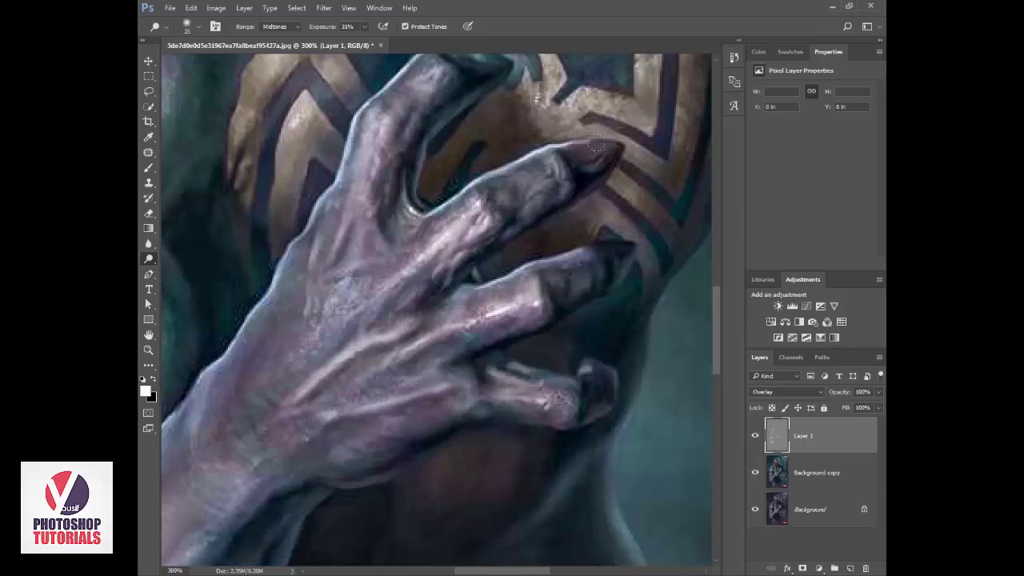
mouse_move(554, 181)
mouse_down()
mouse_move(514, 205)
mouse_move(601, 158)
mouse_move(501, 192)
mouse_move(585, 154)
mouse_move(516, 205)
mouse_up()
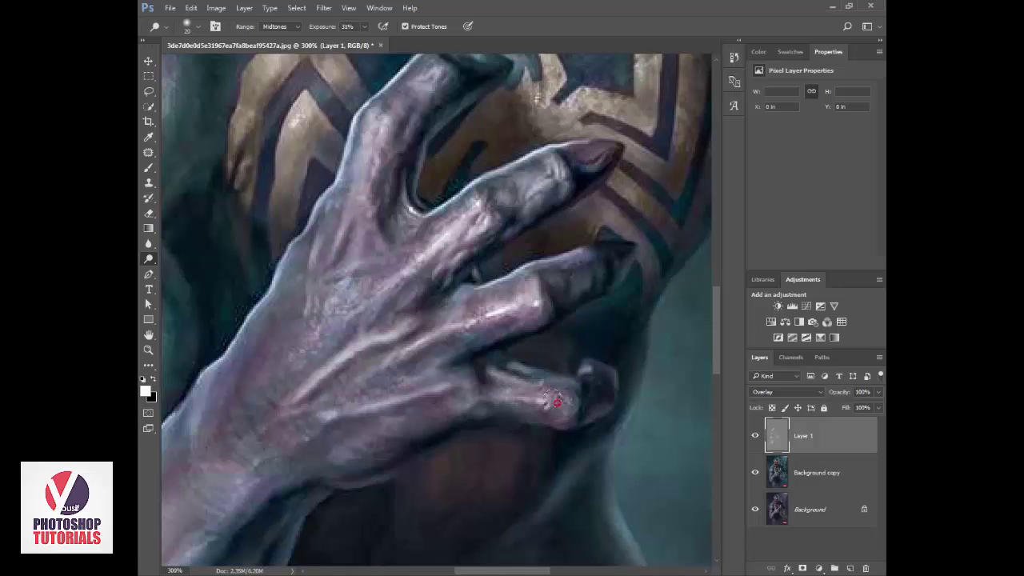
mouse_move(557, 402)
mouse_down()
mouse_move(581, 409)
mouse_move(564, 400)
mouse_up()
Dodge the throat highlight below the jaw and the long neck tendons with a 20-pixel brush.
mouse_move(570, 516)
mouse_down()
mouse_move(550, 198)
mouse_move(572, 223)
mouse_move(569, 311)
mouse_up()
key(ctrl+minus)
key(ctrl+minus)
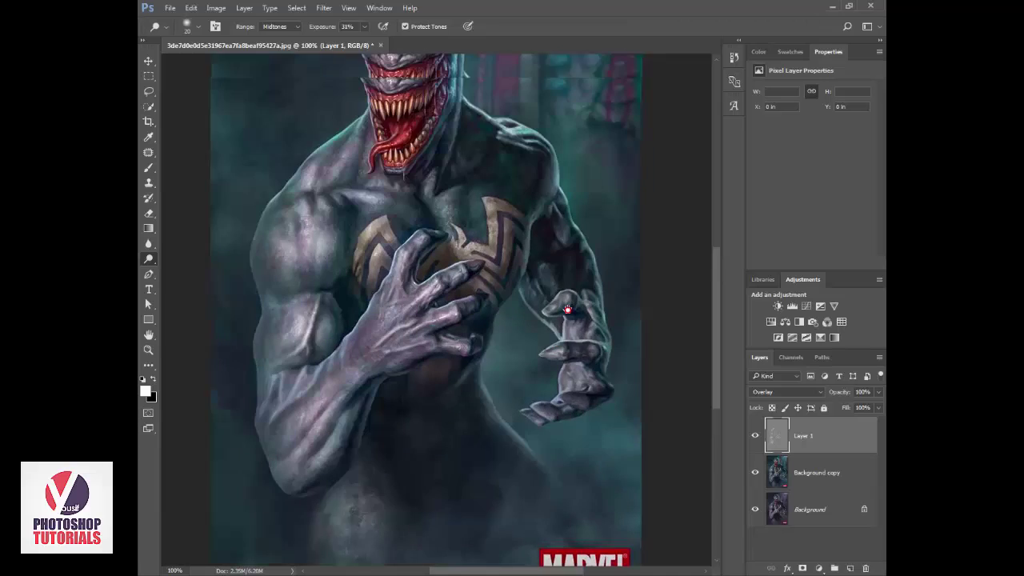
drag(541, 152, 560, 263)
key(ctrl+plus)
key(ctrl+plus)
key(ctrl+plus)
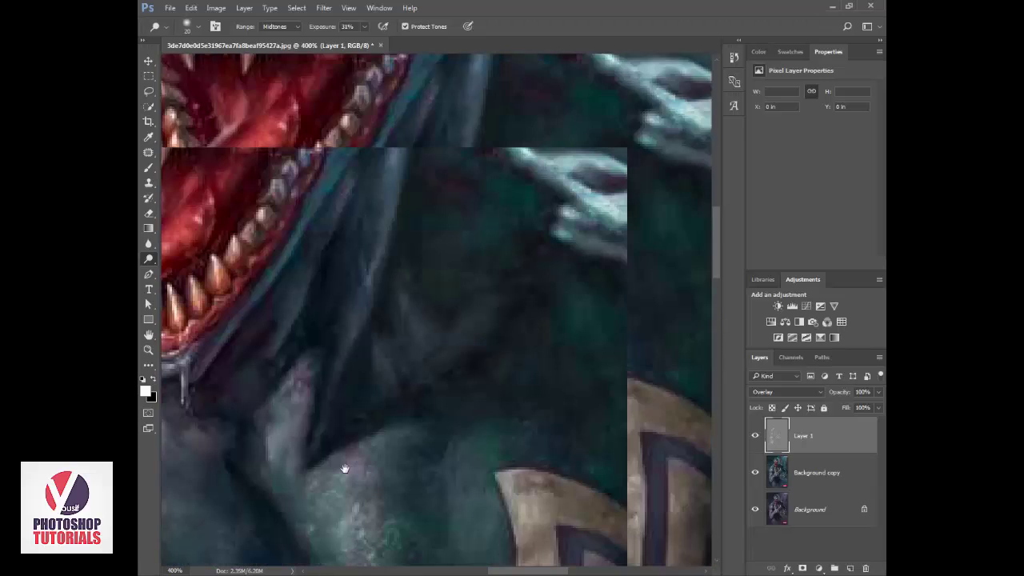
drag(345, 468, 344, 485)
drag(473, 355, 512, 329)
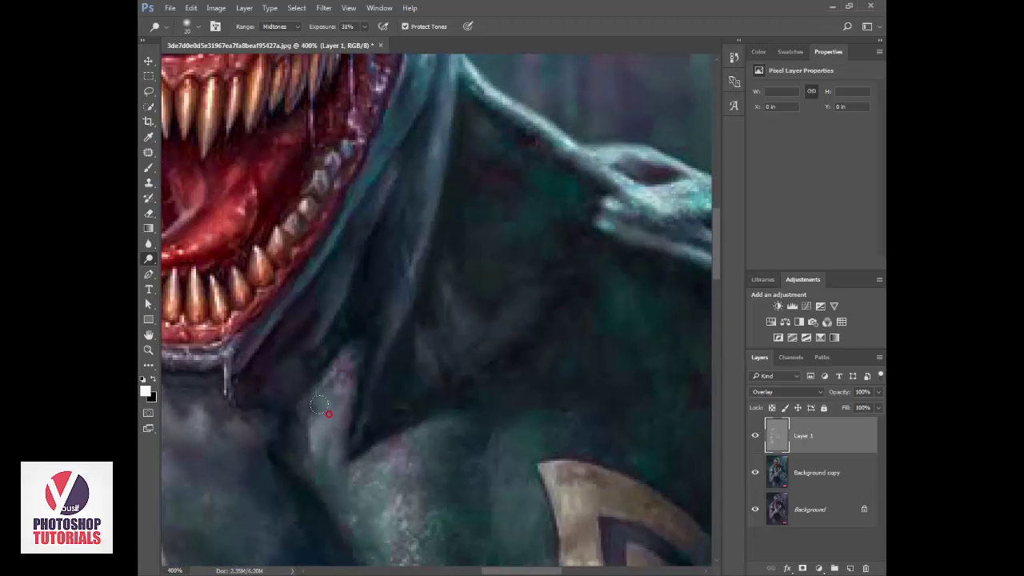
mouse_move(319, 407)
mouse_down()
mouse_move(336, 374)
mouse_move(324, 452)
mouse_up()
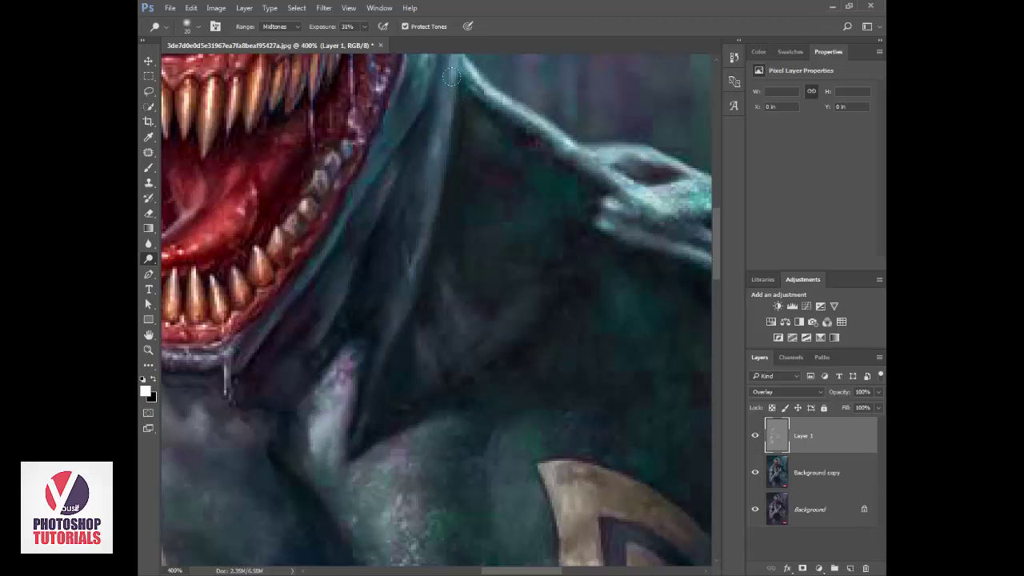
mouse_move(451, 77)
mouse_down()
mouse_move(413, 272)
mouse_move(423, 210)
mouse_up()
mouse_move(390, 333)
mouse_down()
mouse_move(454, 61)
mouse_move(414, 210)
mouse_up()
Brighten the gold spider emblem on the chest with an 80-pixel Dodge brush.
drag(450, 178, 364, 333)
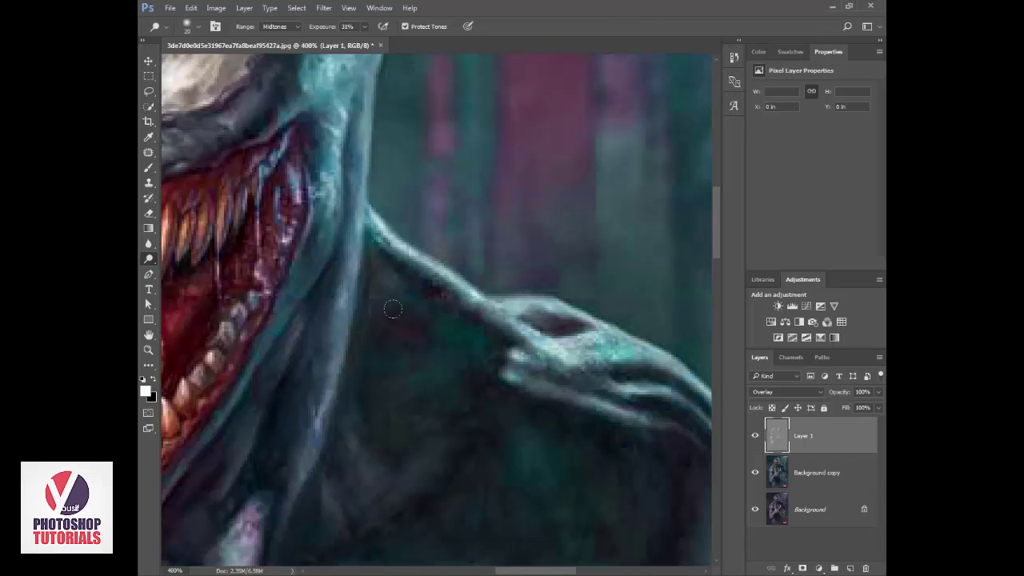
mouse_move(466, 290)
mouse_down()
mouse_move(516, 320)
mouse_move(526, 149)
mouse_move(467, 165)
mouse_move(438, 187)
mouse_up()
key(ctrl+minus)
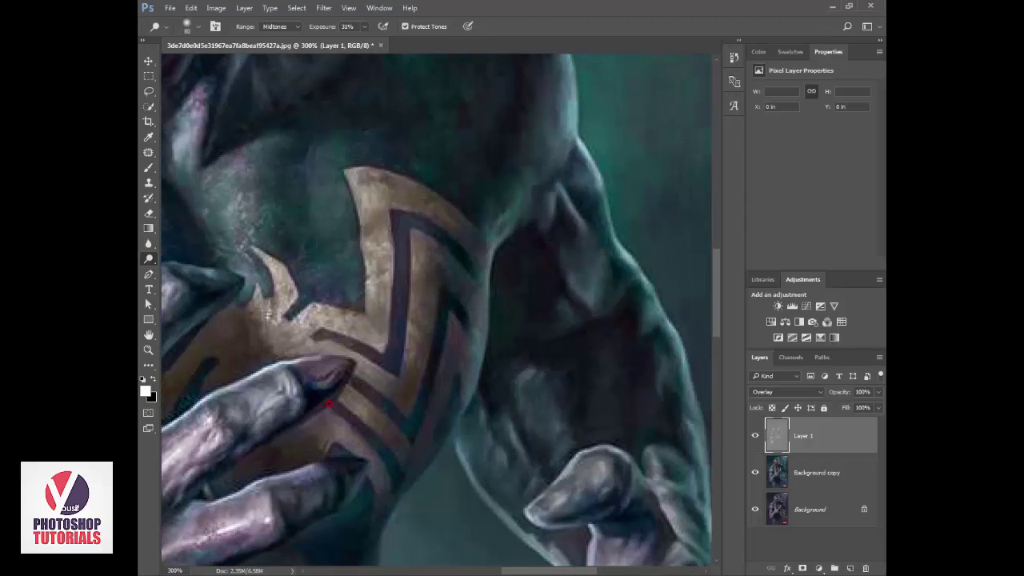
mouse_move(328, 405)
mouse_down()
mouse_move(362, 406)
mouse_move(352, 331)
mouse_move(417, 237)
mouse_move(401, 319)
mouse_move(344, 440)
mouse_move(332, 264)
mouse_up()
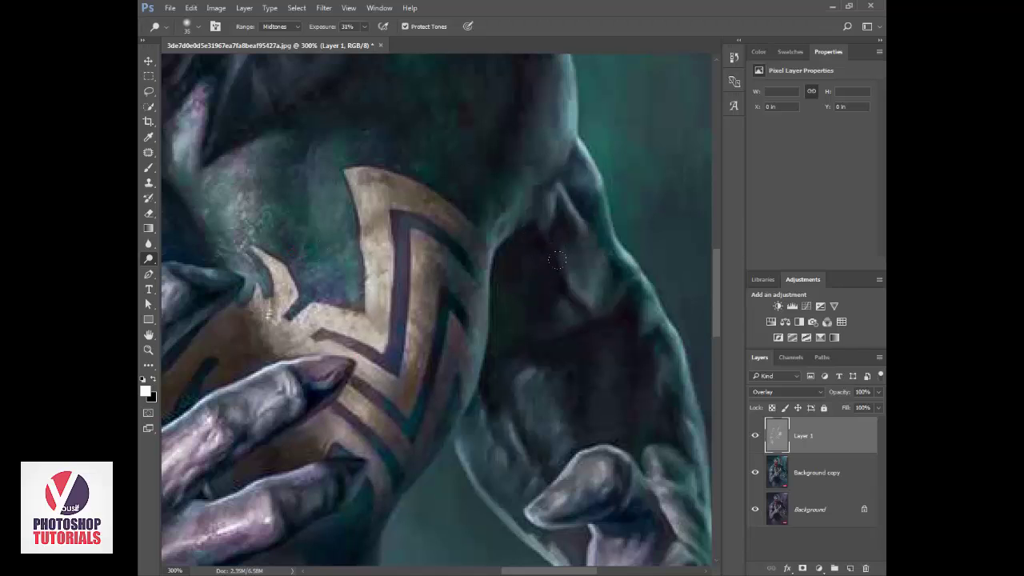
Dodge the muscle highlights and edge of the lowered arm with a 20 to 25-pixel brush.
mouse_move(577, 288)
mouse_down()
mouse_move(581, 276)
mouse_move(582, 293)
mouse_up()
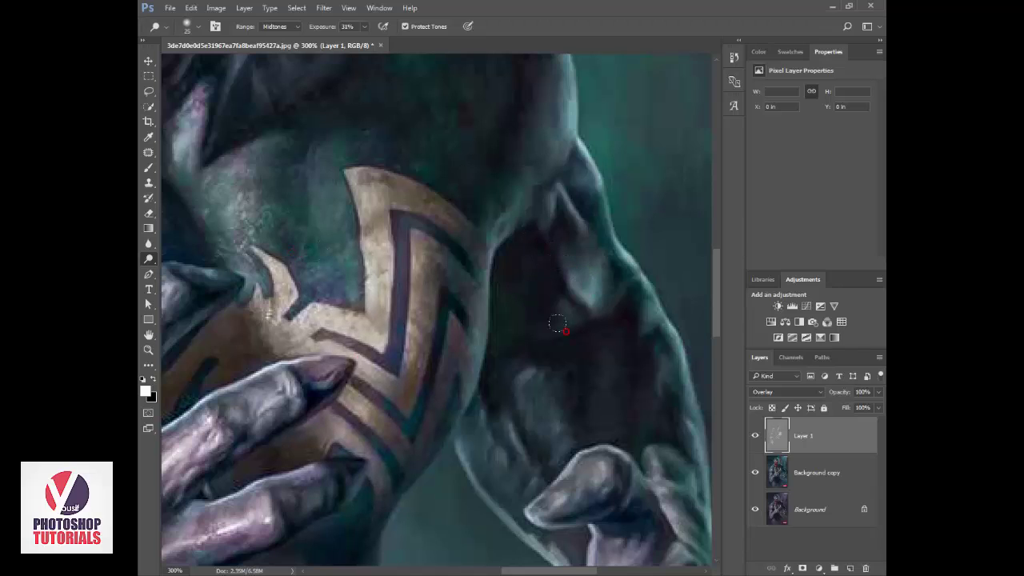
mouse_move(575, 200)
mouse_down()
mouse_move(584, 178)
mouse_move(562, 155)
mouse_move(584, 174)
mouse_up()
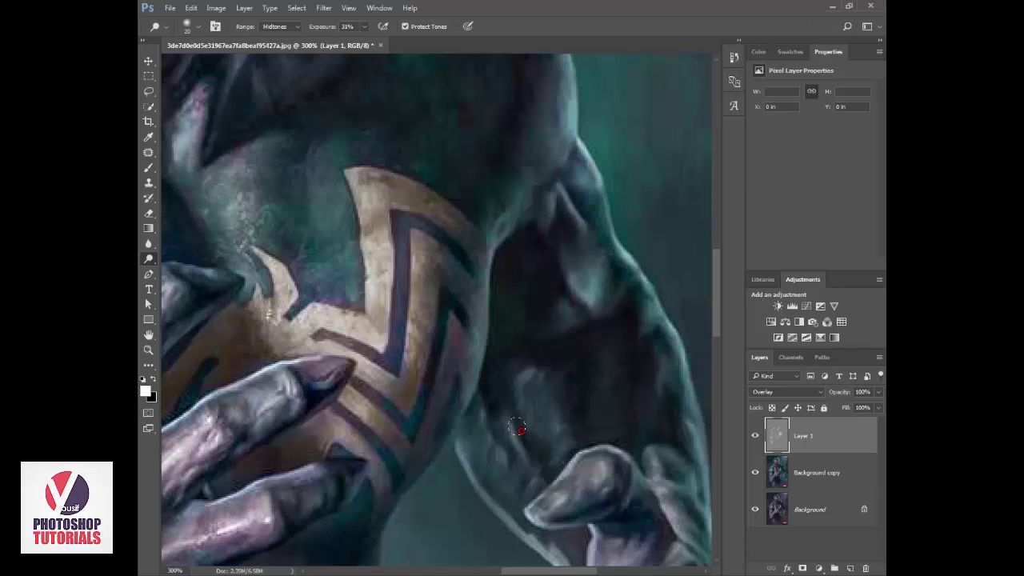
drag(517, 428, 520, 453)
drag(495, 486, 540, 535)
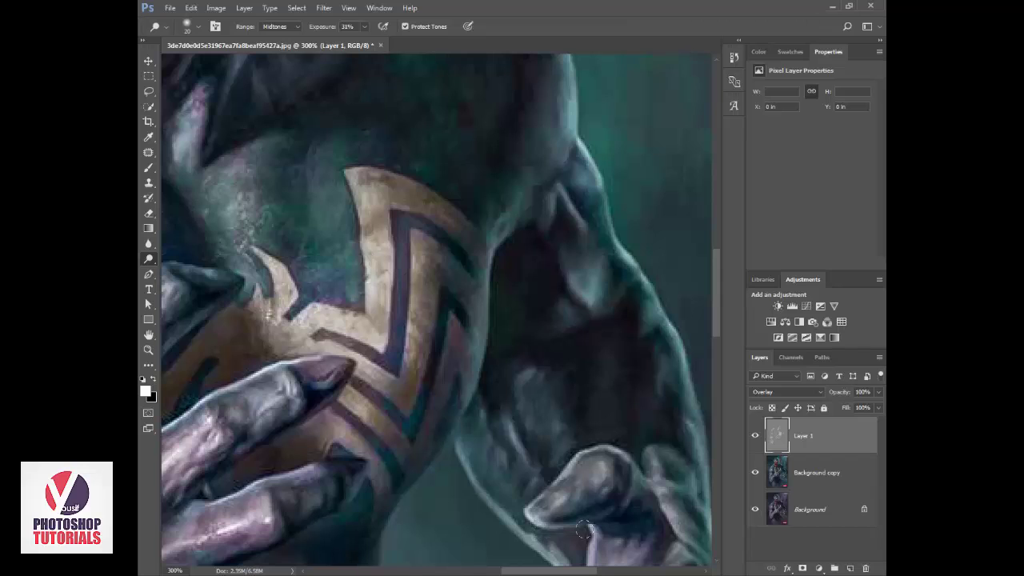
Brighten the thumb, fingers and fingertips of the lowered hand with a 20-pixel Dodge brush.
mouse_move(605, 515)
mouse_down()
mouse_move(557, 461)
mouse_move(480, 353)
mouse_move(508, 394)
mouse_move(459, 293)
mouse_up()
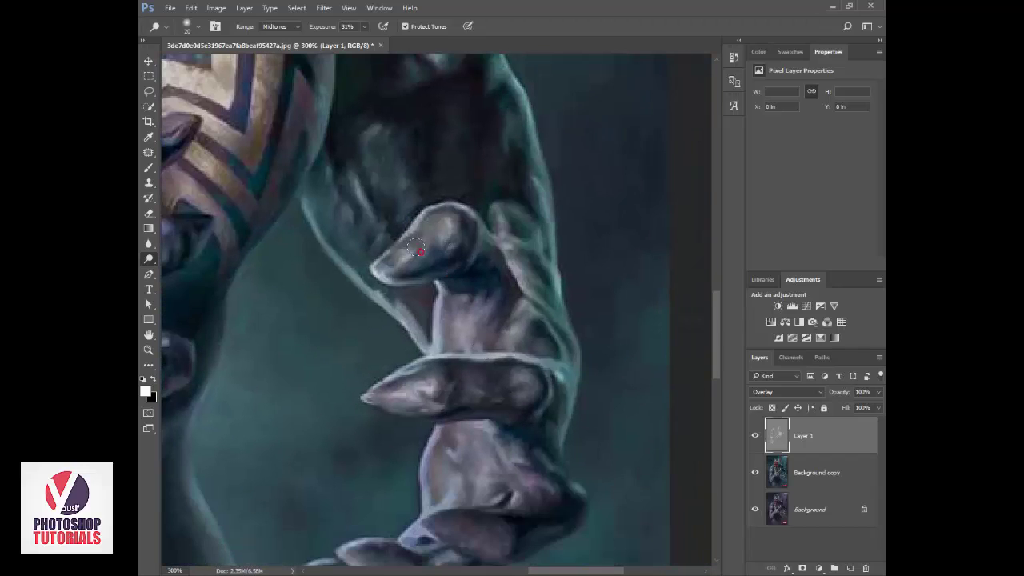
mouse_move(418, 249)
mouse_down()
mouse_move(447, 214)
mouse_move(413, 247)
mouse_move(479, 246)
mouse_up()
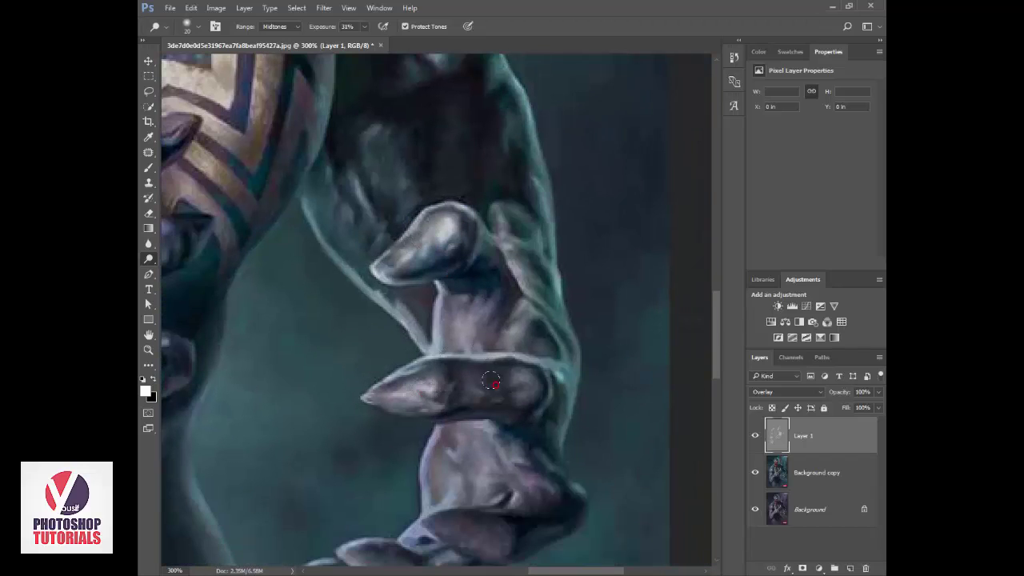
mouse_move(491, 382)
mouse_down()
mouse_move(443, 389)
mouse_move(467, 396)
mouse_move(373, 386)
mouse_move(493, 401)
mouse_up()
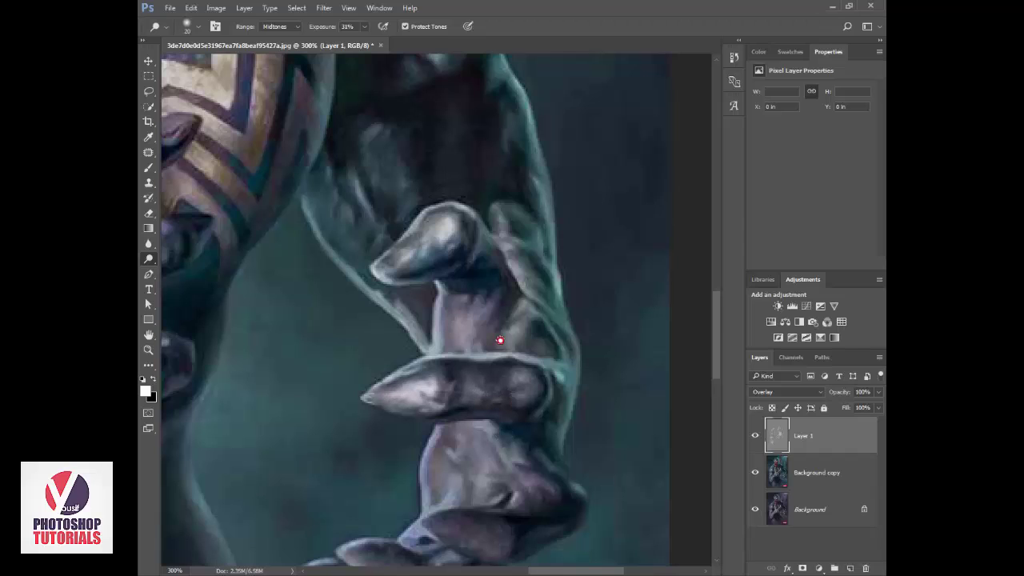
drag(499, 340, 474, 150)
mouse_move(340, 367)
mouse_down()
mouse_move(373, 395)
mouse_move(314, 386)
mouse_move(344, 410)
mouse_up()
Switch to the Burn tool and add a new empty layer above the dodged gray layer.
key(ctrl+0)
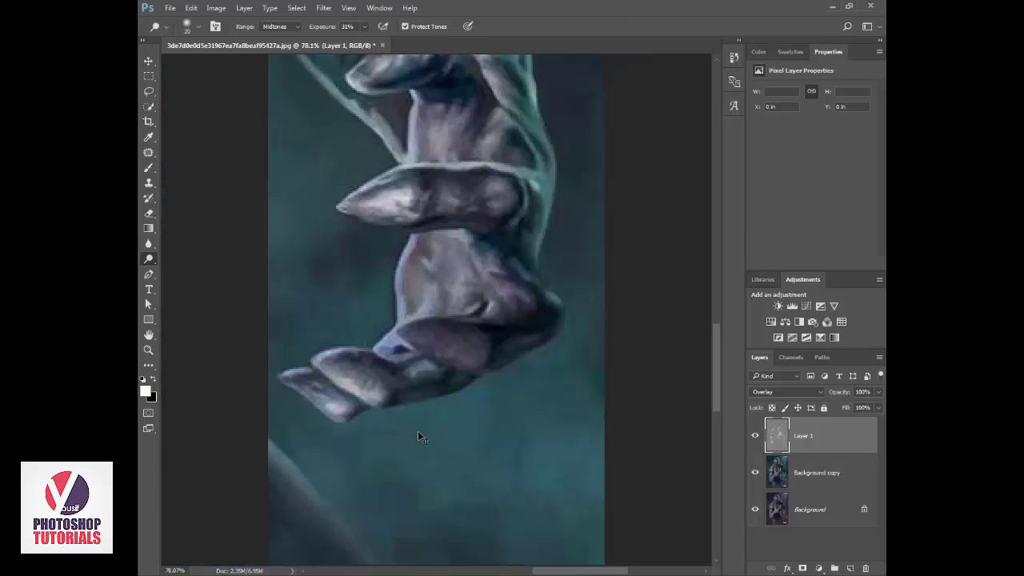
right_click(148, 258)
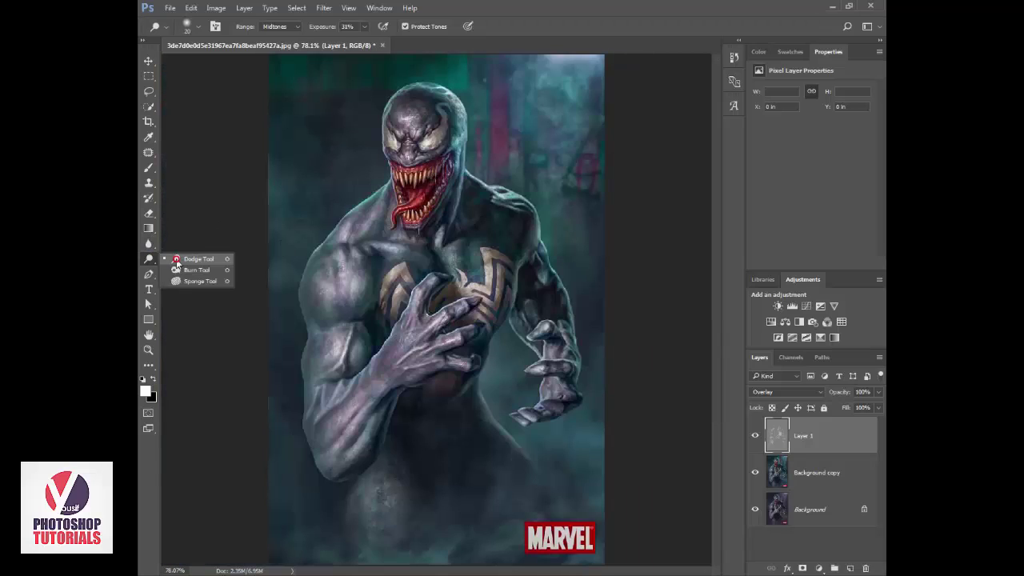
click(182, 268)
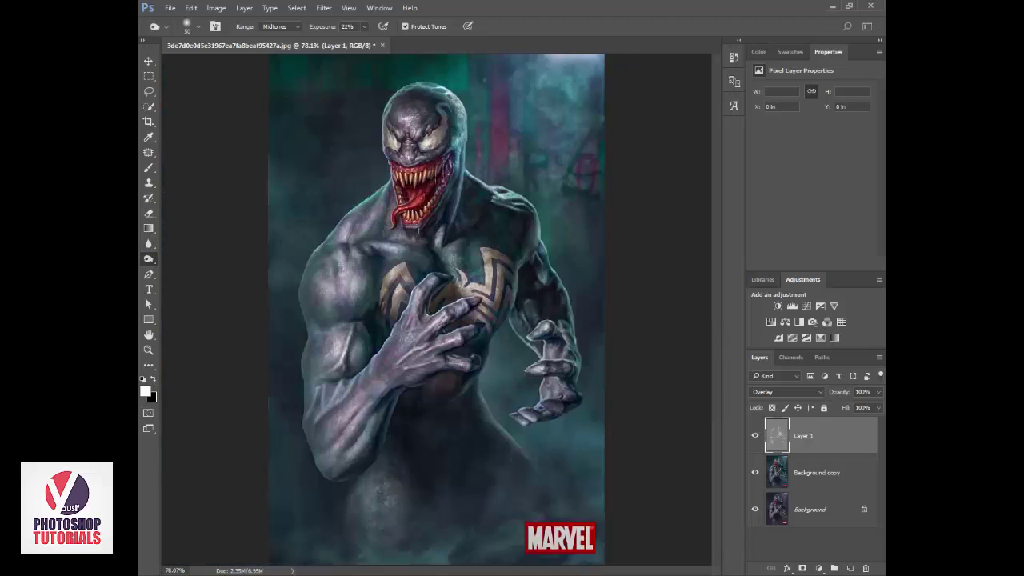
click(850, 568)
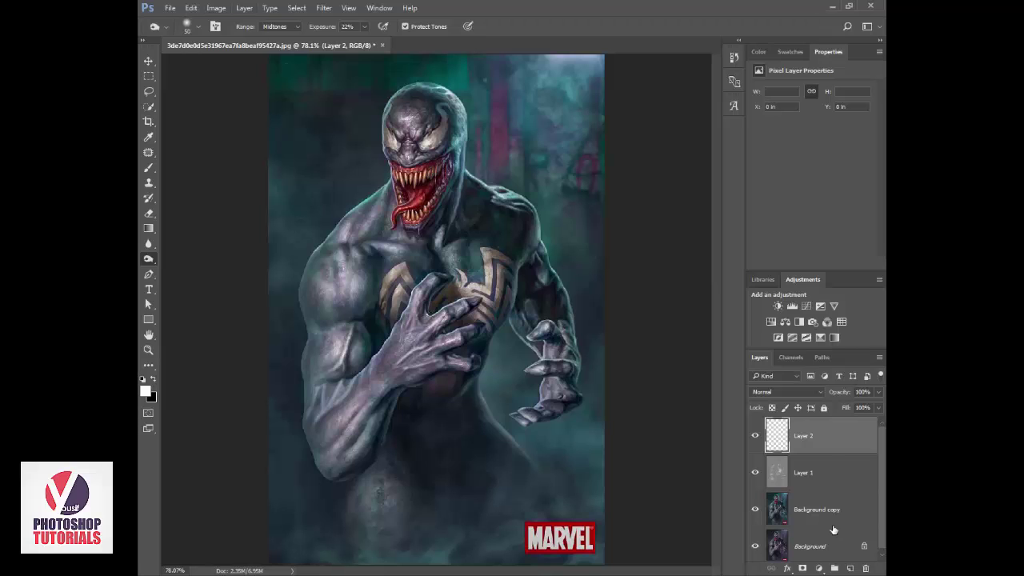
Fill the new top layer with 50% gray and set its blend mode to Overlay.
click(214, 7)
click(208, 9)
click(192, 8)
click(218, 189)
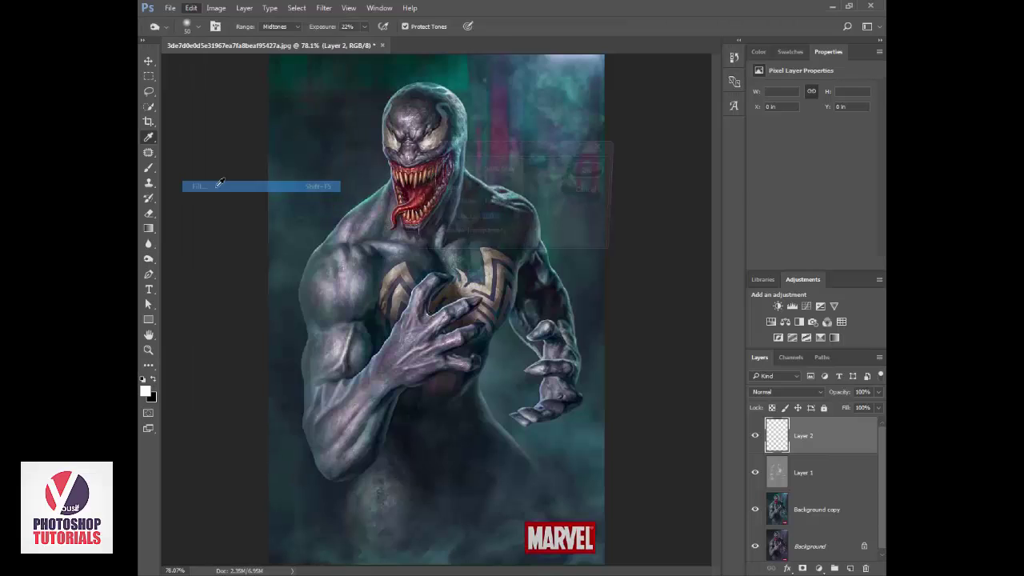
click(593, 169)
key(o)
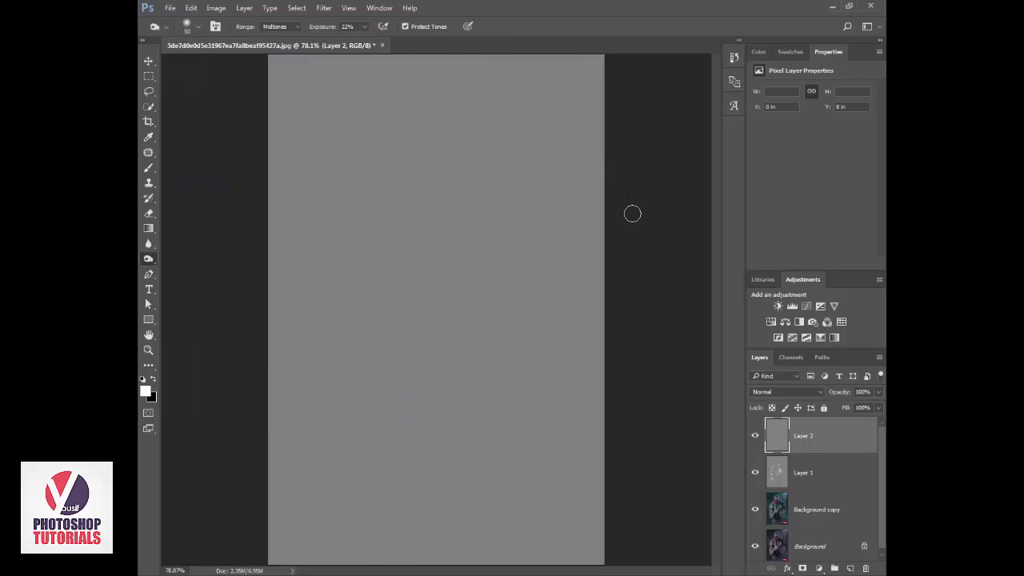
click(771, 391)
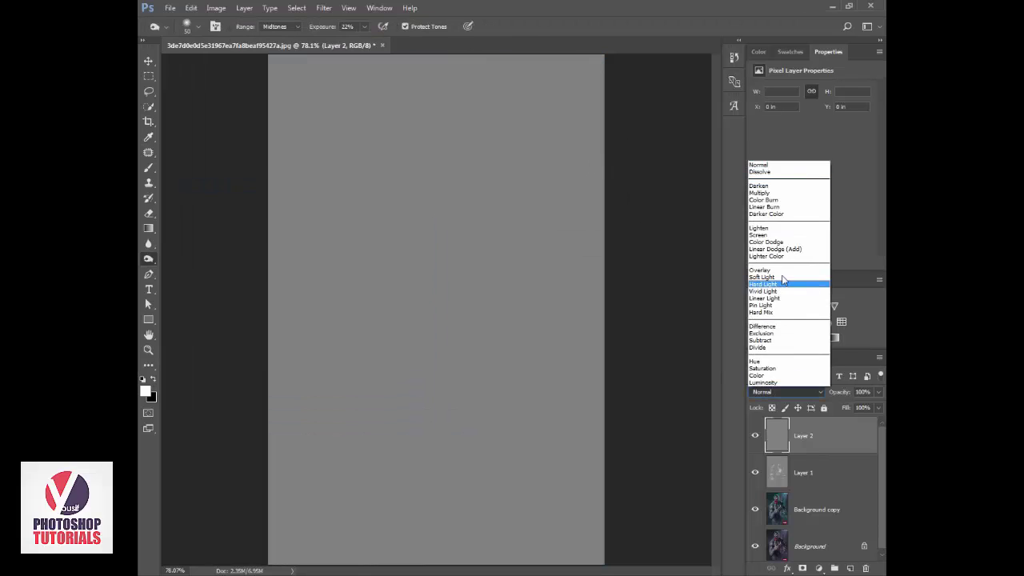
click(783, 280)
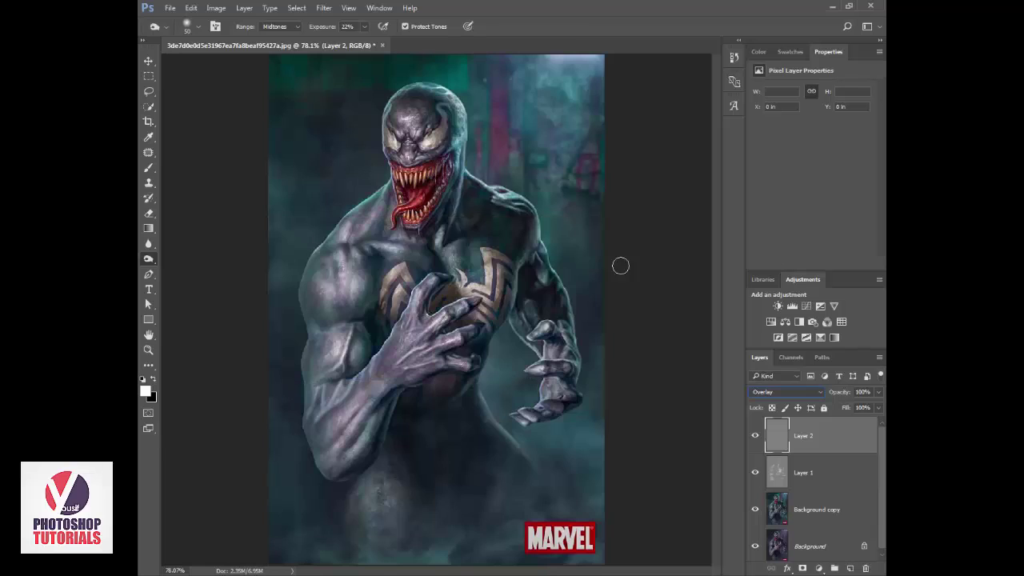
Burn the shadows on the forehead, around the eyes and along the nose at 25% exposure with a 10 to 30-pixel brush.
right_click(148, 259)
click(208, 272)
key(ctrl+plus)
key(ctrl+plus)
key(ctrl+plus)
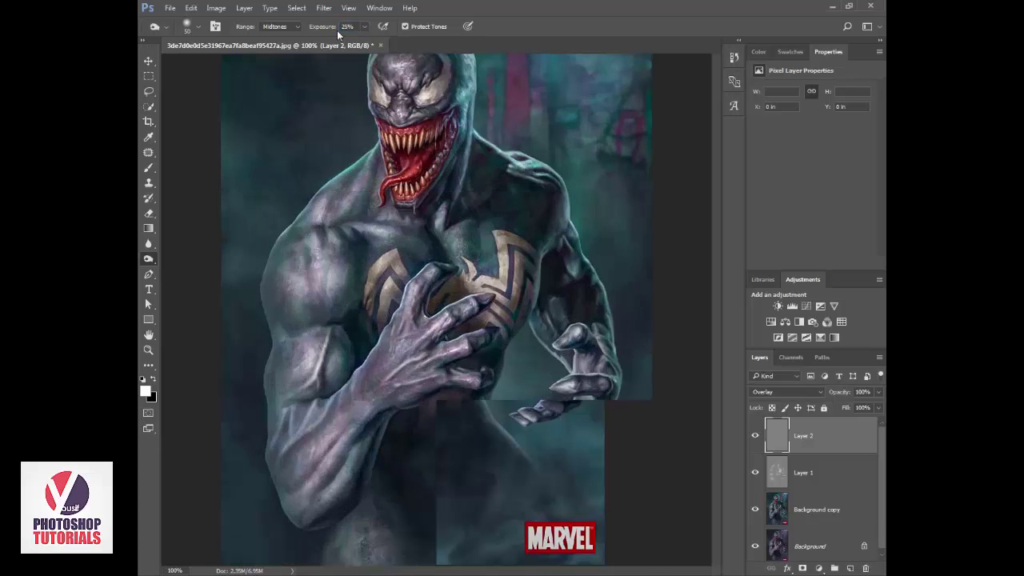
scroll(452, 323, up, 10)
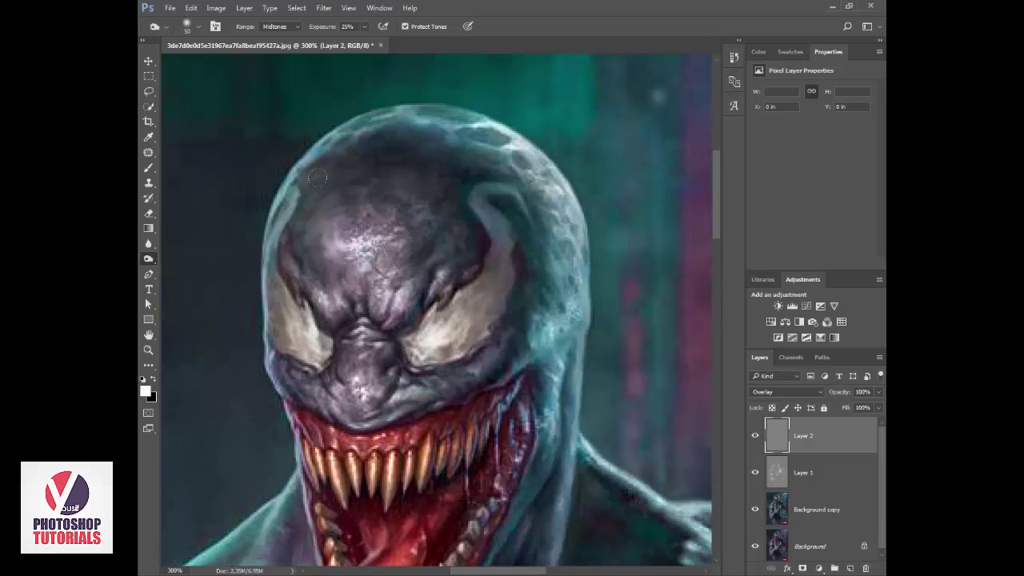
mouse_move(387, 141)
mouse_down()
mouse_move(462, 187)
mouse_move(483, 239)
mouse_move(485, 223)
mouse_move(515, 261)
mouse_move(501, 256)
mouse_move(493, 291)
mouse_up()
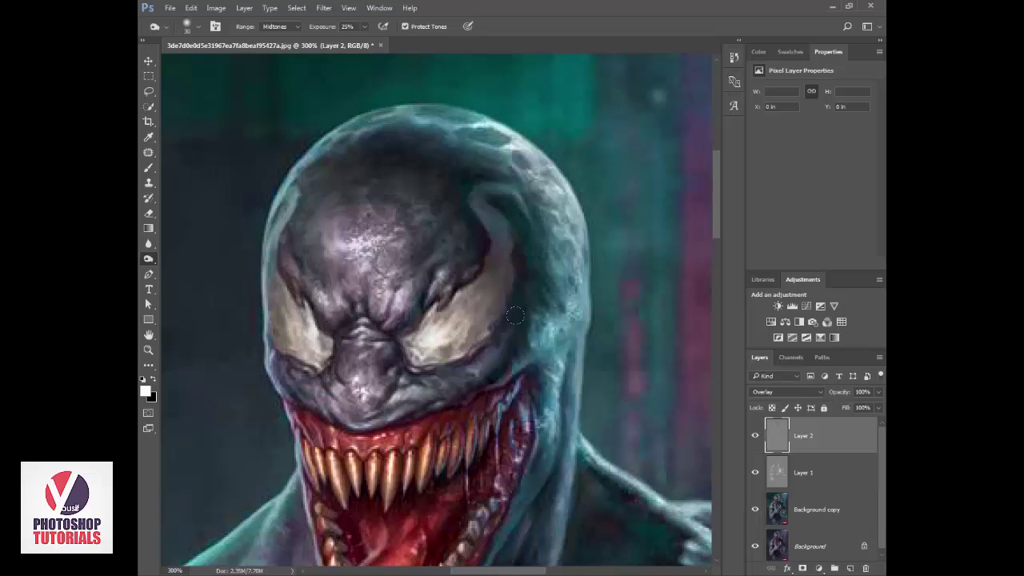
mouse_move(493, 357)
mouse_down()
mouse_move(459, 390)
mouse_move(420, 396)
mouse_move(382, 350)
mouse_move(440, 316)
mouse_move(456, 243)
mouse_move(408, 308)
mouse_move(288, 272)
mouse_move(344, 320)
mouse_move(333, 294)
mouse_move(340, 262)
mouse_move(362, 312)
mouse_move(378, 276)
mouse_move(389, 317)
mouse_move(405, 286)
mouse_move(356, 306)
mouse_up()
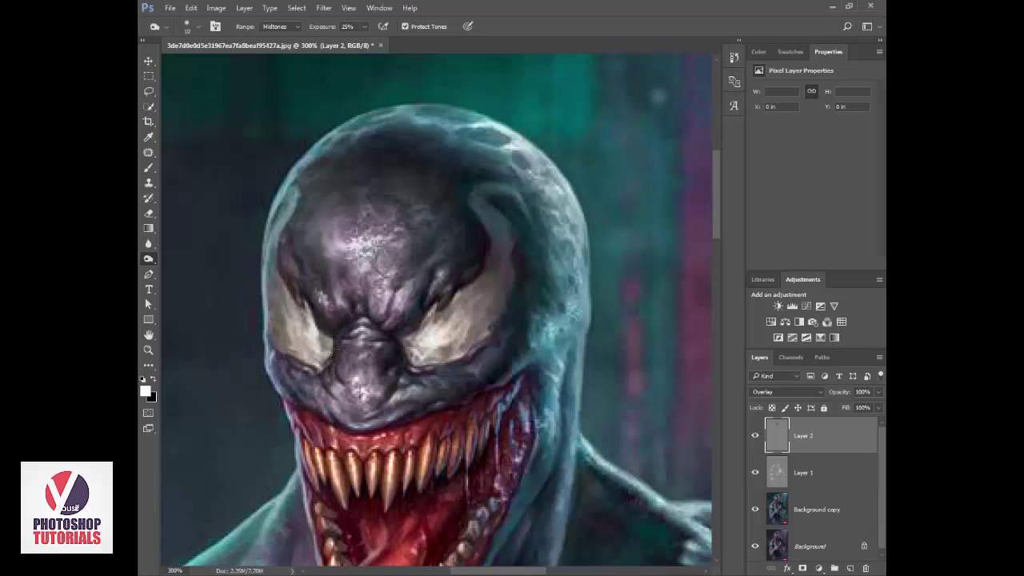
mouse_move(379, 417)
mouse_down()
mouse_move(354, 422)
mouse_move(272, 384)
mouse_move(297, 391)
mouse_move(286, 398)
mouse_move(295, 406)
mouse_move(263, 278)
mouse_move(277, 303)
mouse_move(268, 349)
mouse_up()
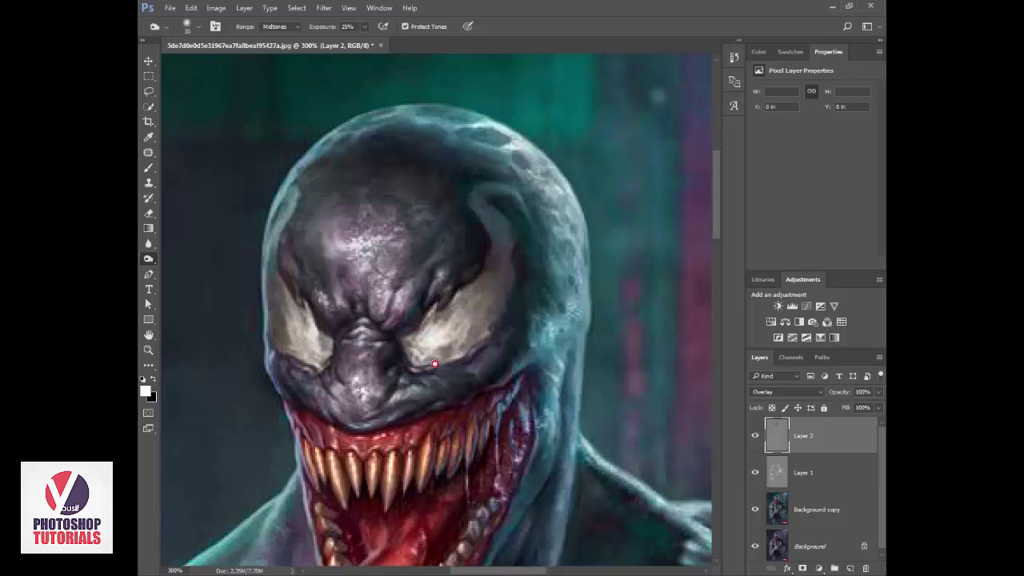
Burn the shadows between neck and shoulder and around the collarbone and upper chest with a 25 to 35-pixel brush.
mouse_move(434, 364)
mouse_down()
mouse_move(448, 200)
mouse_move(546, 228)
mouse_up()
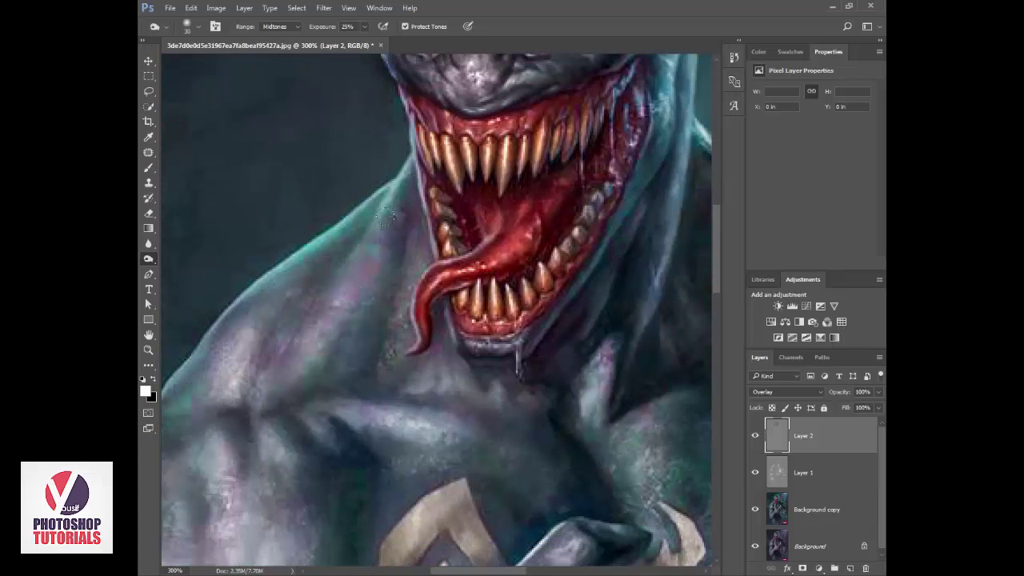
mouse_move(387, 214)
mouse_down()
mouse_move(401, 345)
mouse_move(386, 217)
mouse_move(366, 352)
mouse_move(365, 312)
mouse_up()
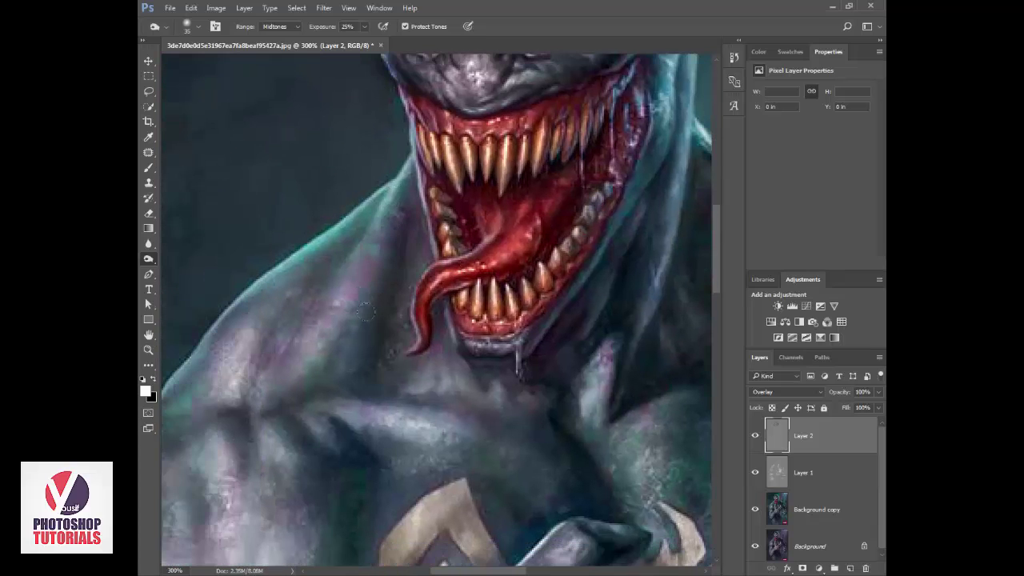
mouse_move(327, 240)
mouse_down()
mouse_move(262, 392)
mouse_move(324, 239)
mouse_move(251, 378)
mouse_up()
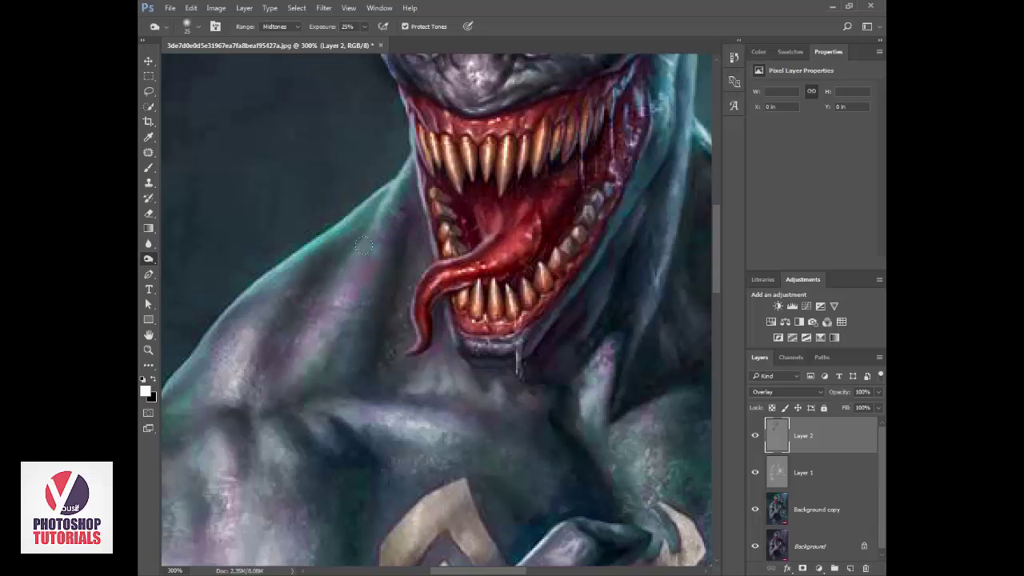
drag(380, 327, 437, 258)
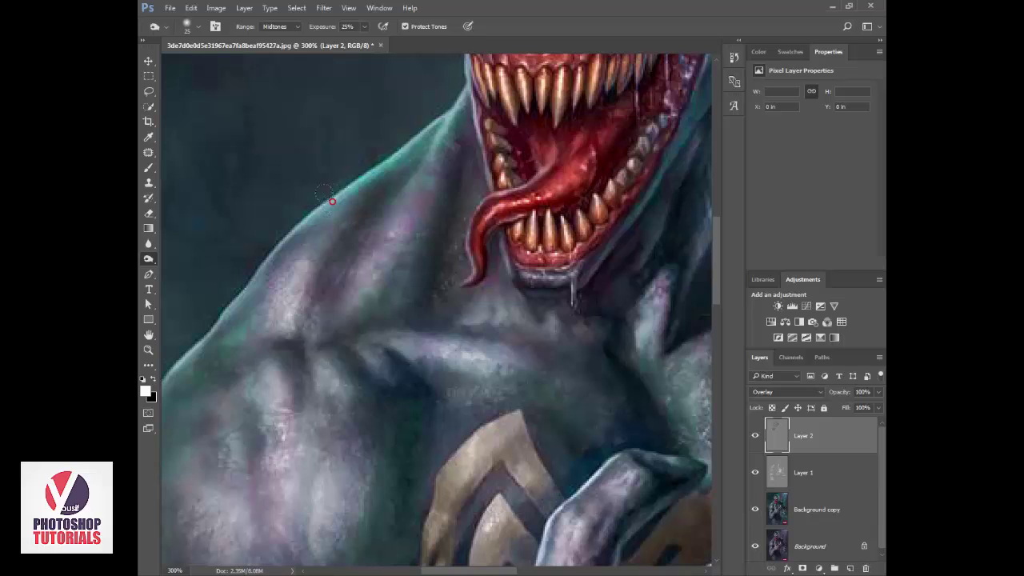
mouse_move(324, 194)
mouse_down()
mouse_move(236, 352)
mouse_move(244, 400)
mouse_move(287, 337)
mouse_move(327, 375)
mouse_move(364, 377)
mouse_move(420, 359)
mouse_move(400, 353)
mouse_move(491, 334)
mouse_up()
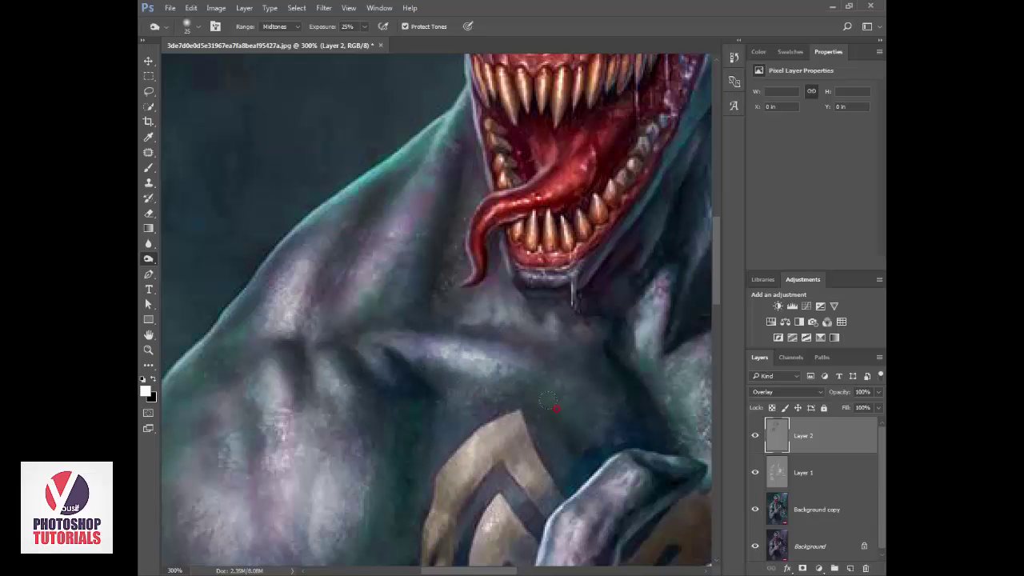
mouse_move(525, 396)
mouse_down()
mouse_move(435, 320)
mouse_move(474, 294)
mouse_up()
drag(425, 240, 417, 256)
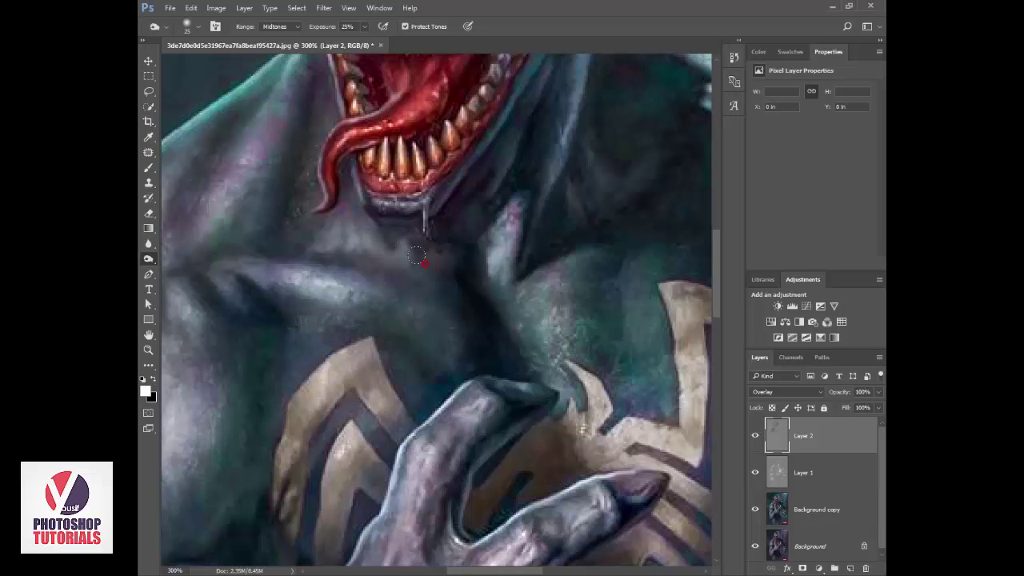
Burn the neck creases beside the open jaw with a 10 to 25-pixel brush.
mouse_move(508, 281)
mouse_down()
mouse_move(514, 254)
mouse_move(487, 400)
mouse_move(416, 475)
mouse_up()
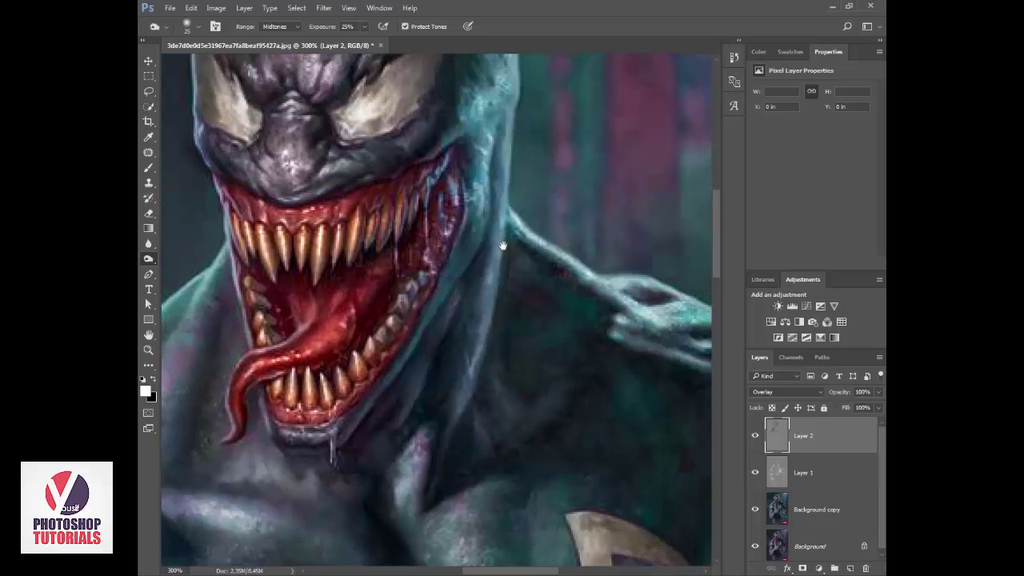
key([)
mouse_move(489, 231)
mouse_down()
mouse_move(452, 297)
mouse_move(430, 409)
mouse_move(400, 430)
mouse_move(393, 413)
mouse_up()
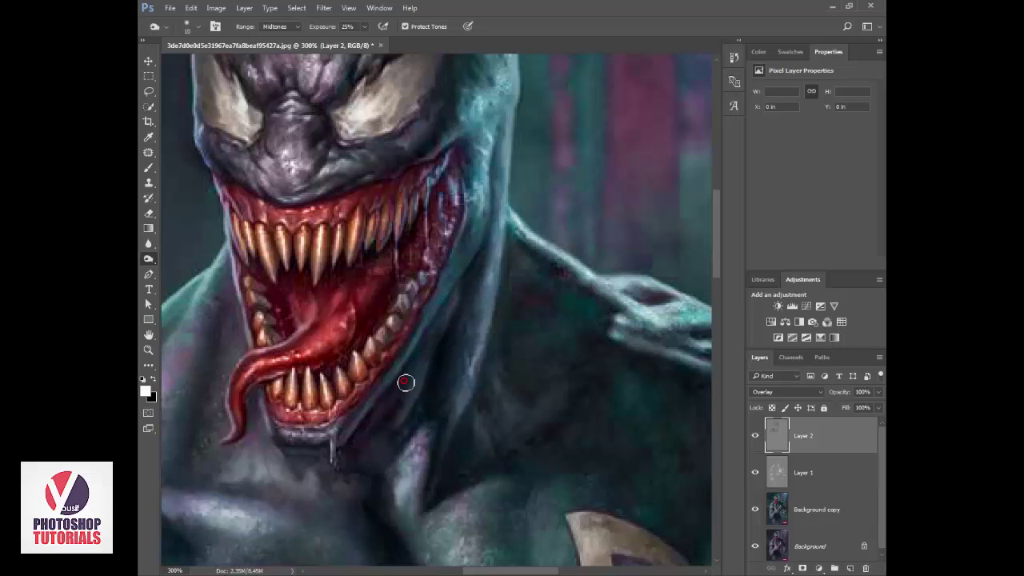
key(bracketright)
drag(593, 385, 448, 242)
Deepen the creases between the forearm muscles of the raised arm with a 10 to 35-pixel Burn brush.
key(ctrl+minus)
key(ctrl+minus)
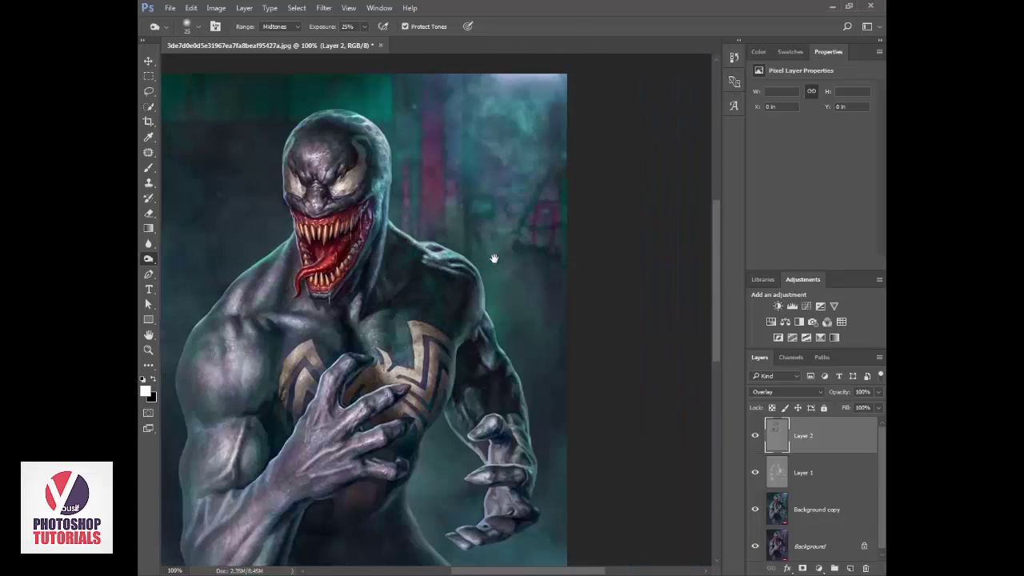
drag(315, 431, 470, 195)
key(ctrl+plus)
key(ctrl+plus)
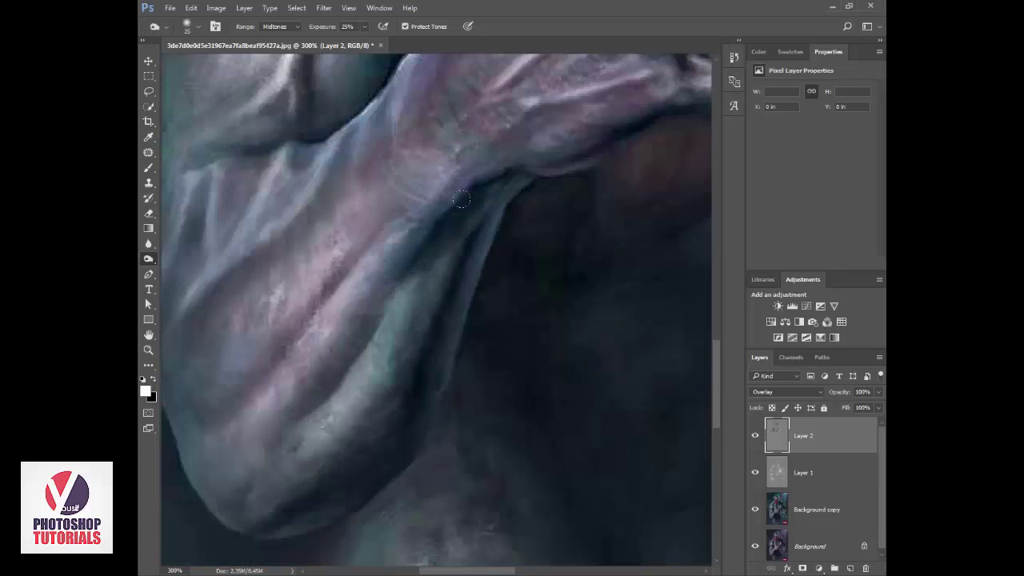
mouse_move(404, 266)
mouse_down()
mouse_move(365, 365)
mouse_move(270, 457)
mouse_move(406, 284)
mouse_move(301, 431)
mouse_up()
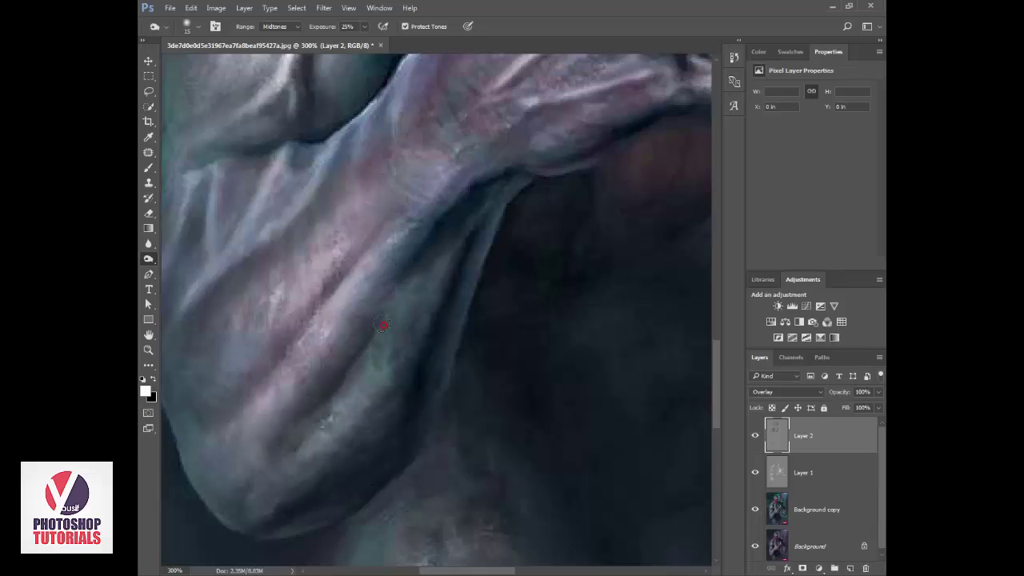
drag(383, 325, 317, 376)
mouse_move(256, 394)
mouse_down()
mouse_move(373, 270)
mouse_move(271, 378)
mouse_move(324, 305)
mouse_up()
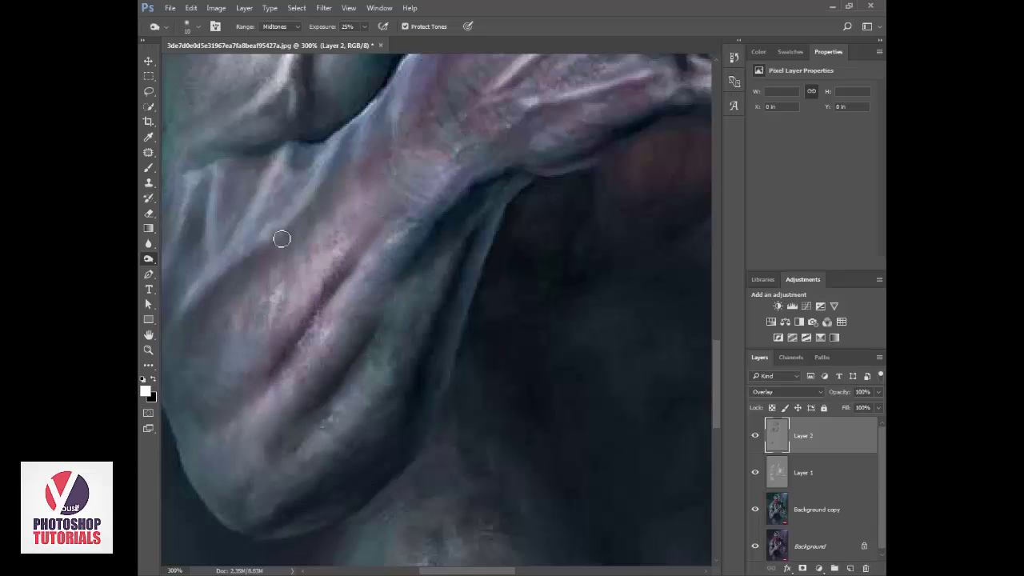
key(bracketright)
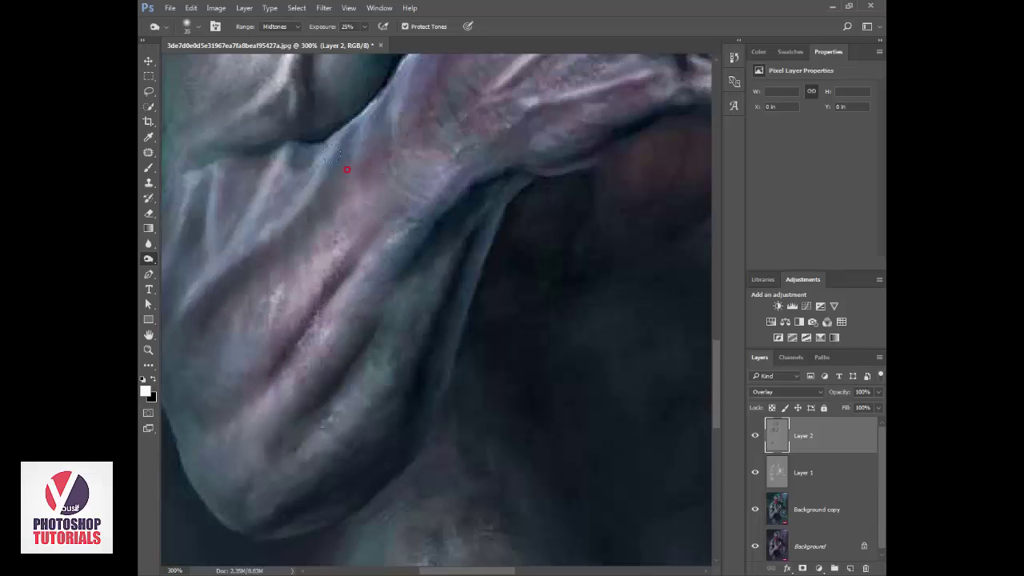
drag(336, 168, 440, 212)
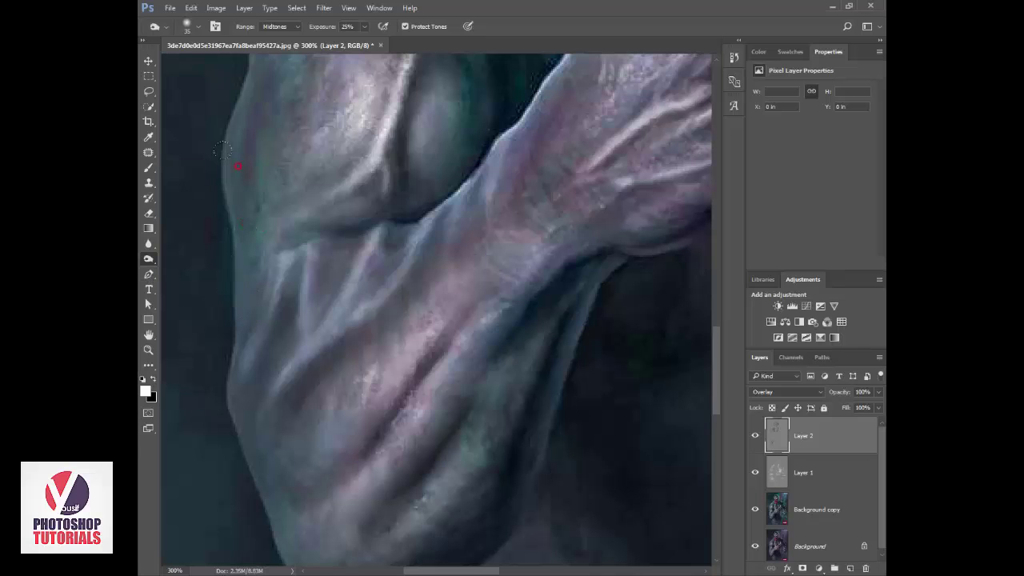
Burn the outline and folds around the biceps of the raised arm with a 25 to 35-pixel brush.
mouse_move(224, 160)
mouse_down()
mouse_move(280, 280)
mouse_move(248, 232)
mouse_move(198, 325)
mouse_up()
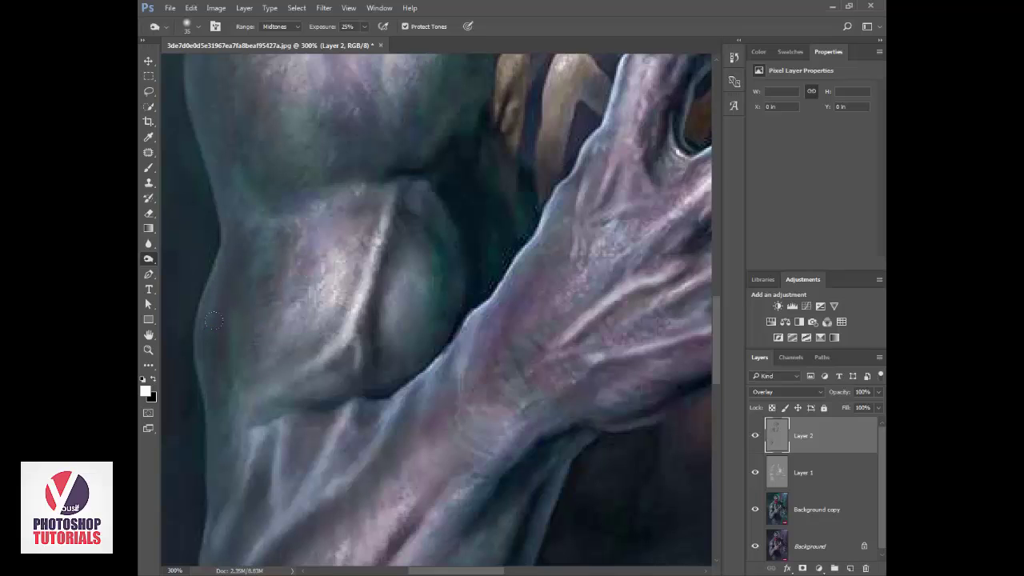
drag(327, 186, 418, 177)
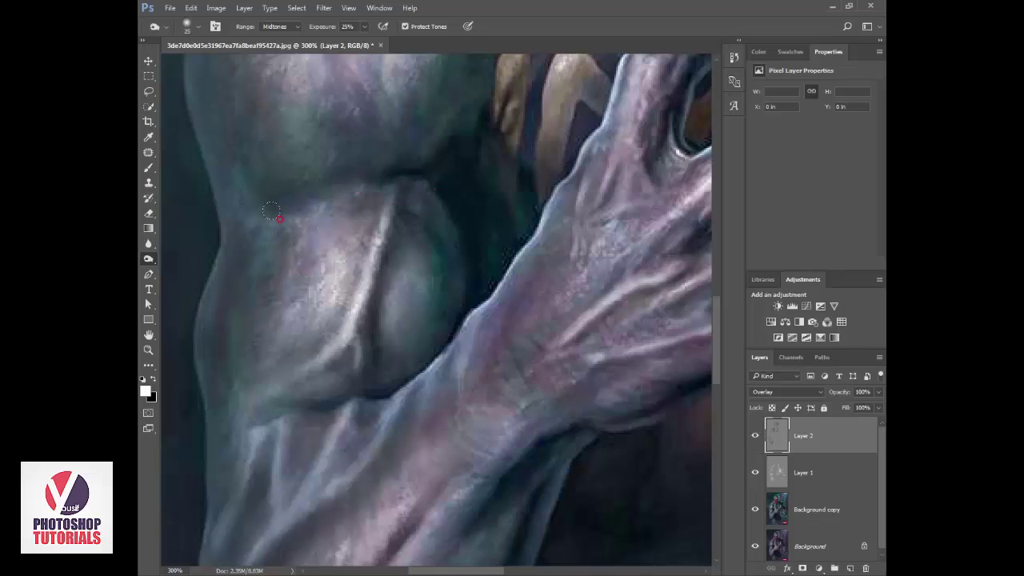
mouse_move(271, 210)
mouse_down()
mouse_move(324, 183)
mouse_move(436, 179)
mouse_up()
drag(446, 298, 396, 396)
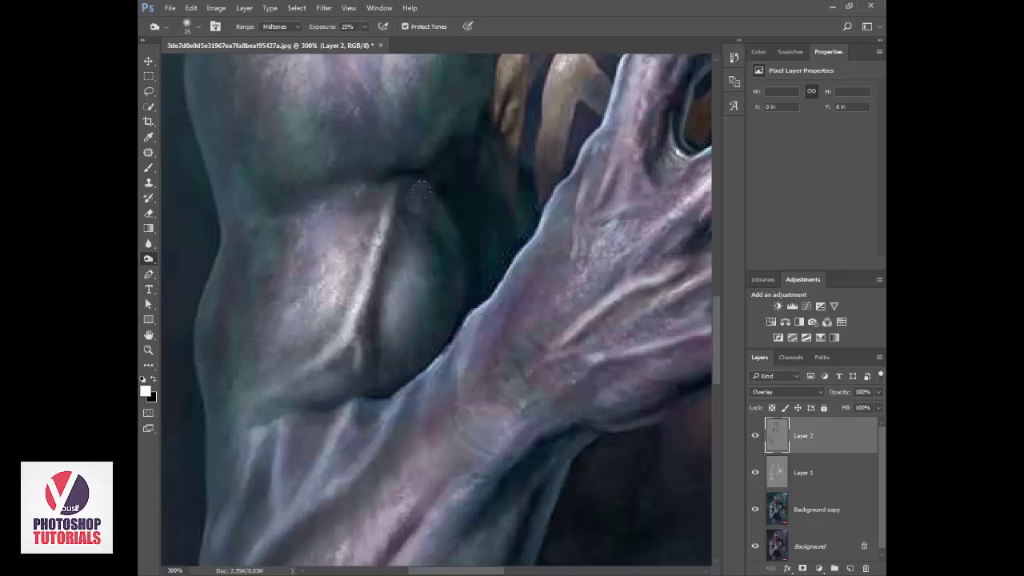
Darken the shadow areas within the large shoulder muscle of the raised arm with a 45-pixel Burn brush.
mouse_move(401, 226)
mouse_down()
mouse_move(356, 405)
mouse_move(392, 427)
mouse_move(393, 475)
mouse_up()
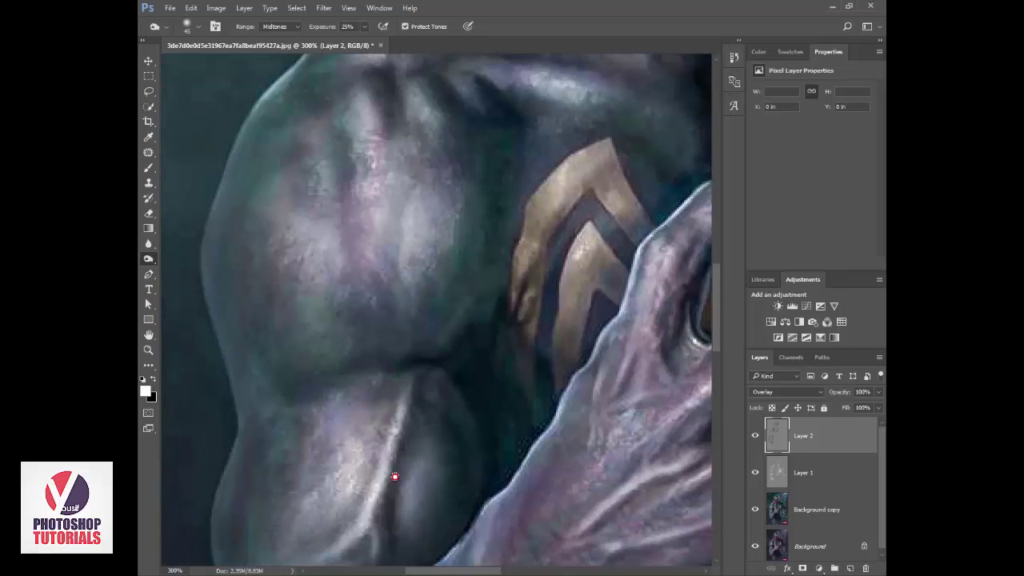
drag(428, 250, 450, 198)
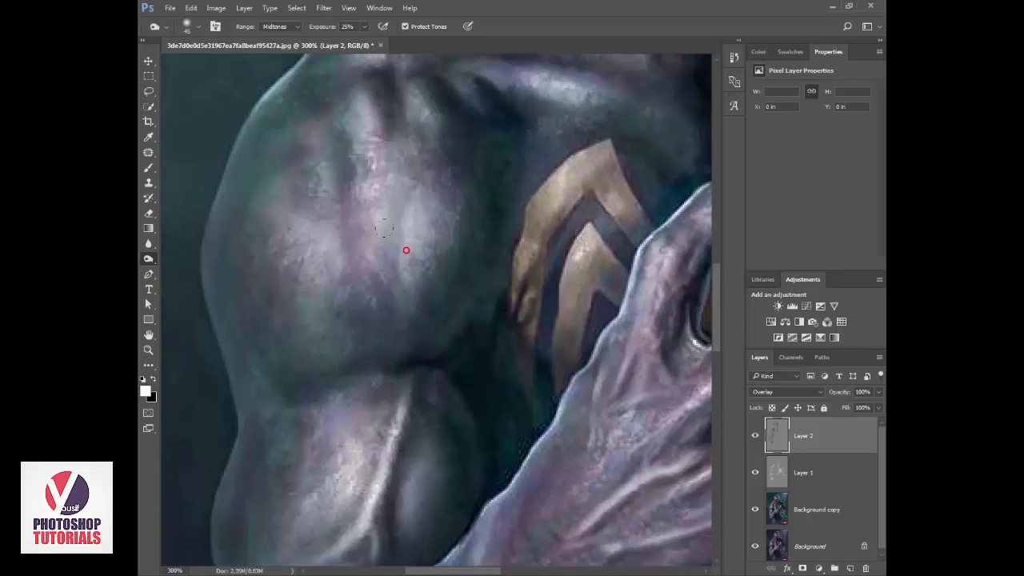
mouse_move(384, 228)
mouse_down()
mouse_move(378, 251)
mouse_move(404, 160)
mouse_move(400, 199)
mouse_move(433, 255)
mouse_up()
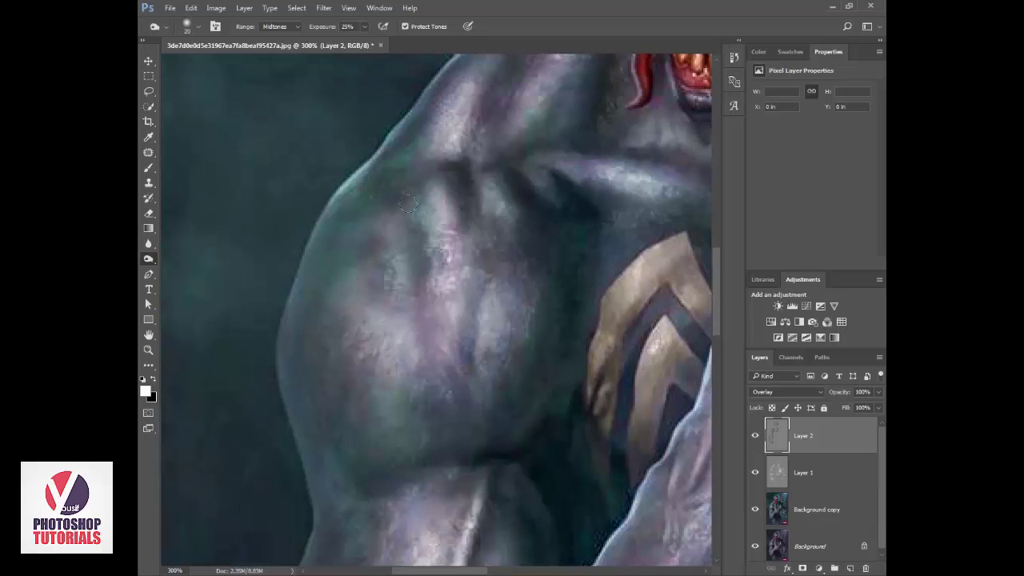
Burn along the outer edge of the shoulder and upper arm of the raised arm.
mouse_move(333, 172)
mouse_down()
mouse_move(269, 344)
mouse_move(286, 343)
mouse_move(306, 458)
mouse_move(315, 297)
mouse_up()
drag(260, 450, 276, 481)
mouse_move(286, 485)
mouse_down()
mouse_move(281, 233)
mouse_move(271, 224)
mouse_up()
drag(273, 264, 300, 499)
drag(301, 501, 272, 288)
mouse_move(276, 271)
mouse_down()
mouse_move(286, 370)
mouse_move(362, 412)
mouse_up()
mouse_move(460, 298)
mouse_down()
mouse_move(520, 216)
mouse_move(446, 448)
mouse_up()
Burn the grooves between the tendons and the shaded sides of the fingers on the chest hand with a 10 to 25-pixel brush.
mouse_move(542, 267)
mouse_down()
mouse_move(594, 263)
mouse_move(608, 247)
mouse_up()
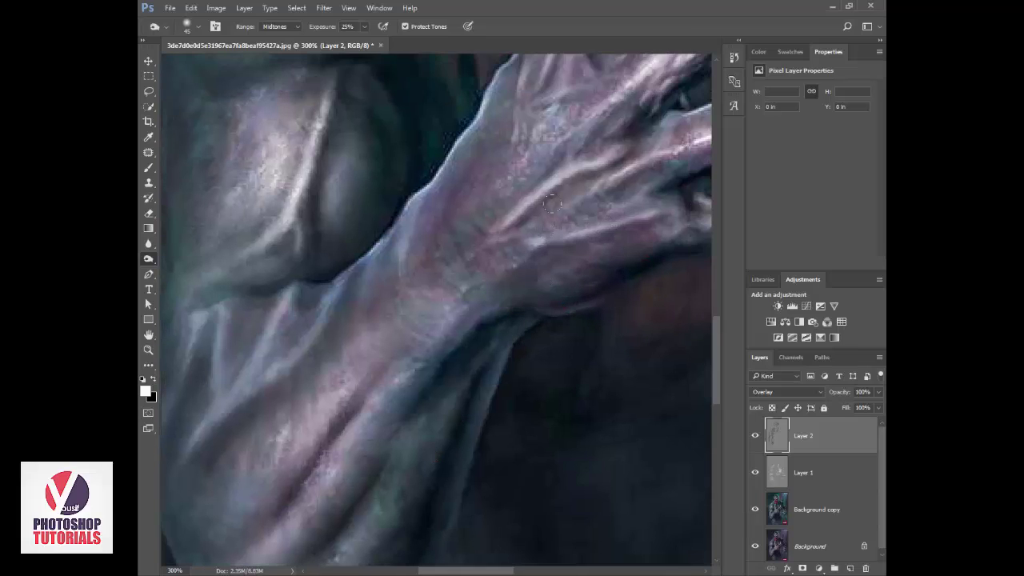
mouse_move(621, 191)
mouse_down()
mouse_move(563, 222)
mouse_move(550, 207)
mouse_move(624, 168)
mouse_up()
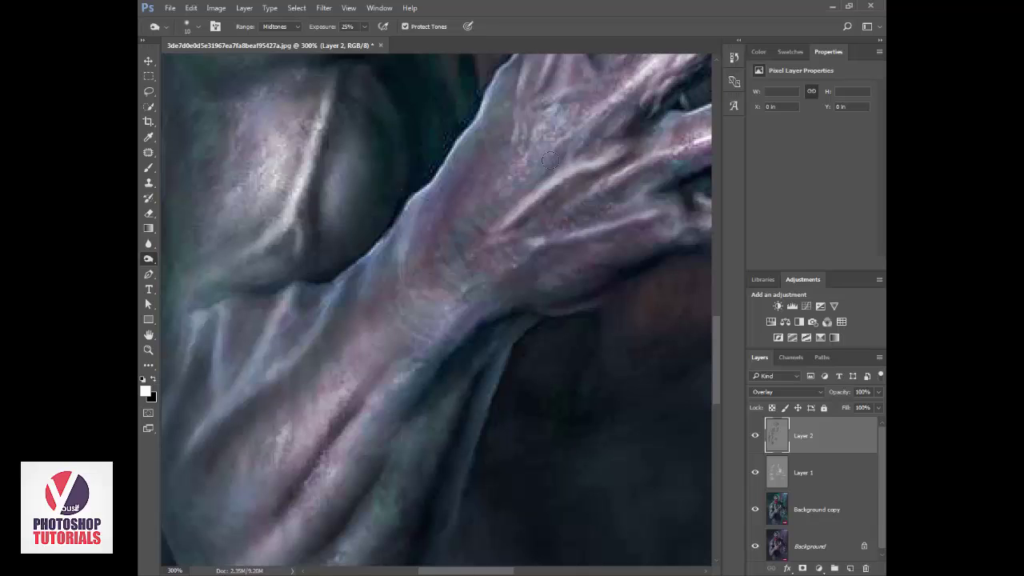
mouse_move(542, 154)
mouse_down()
mouse_move(560, 109)
mouse_move(484, 170)
mouse_move(426, 268)
mouse_move(355, 308)
mouse_up()
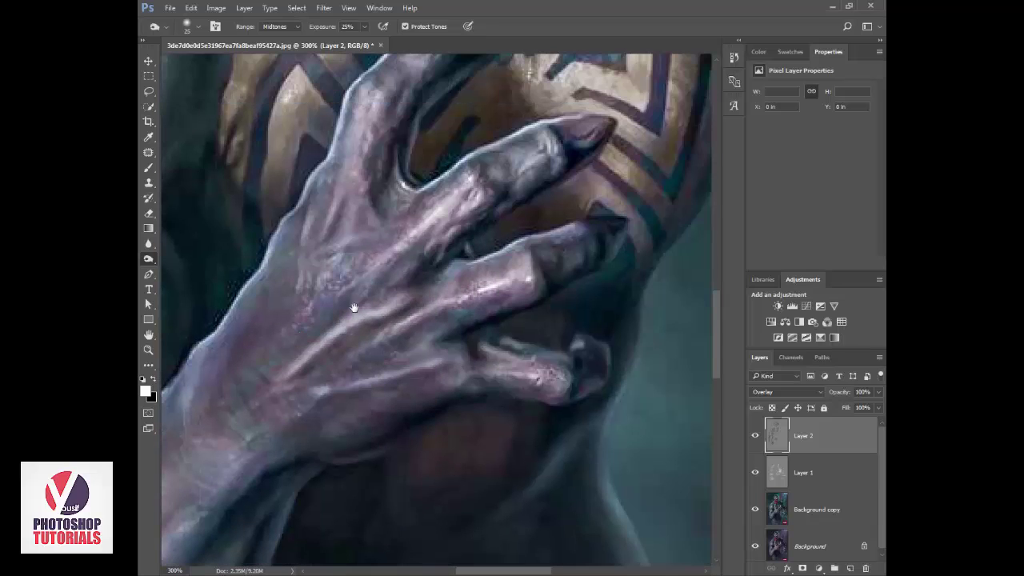
mouse_move(527, 276)
mouse_down()
mouse_move(477, 264)
mouse_move(496, 236)
mouse_move(474, 260)
mouse_move(509, 242)
mouse_move(441, 218)
mouse_move(426, 246)
mouse_move(463, 223)
mouse_move(420, 206)
mouse_move(427, 179)
mouse_move(400, 193)
mouse_up()
mouse_move(400, 106)
mouse_down()
mouse_move(386, 165)
mouse_move(349, 74)
mouse_move(329, 152)
mouse_up()
drag(524, 183, 440, 230)
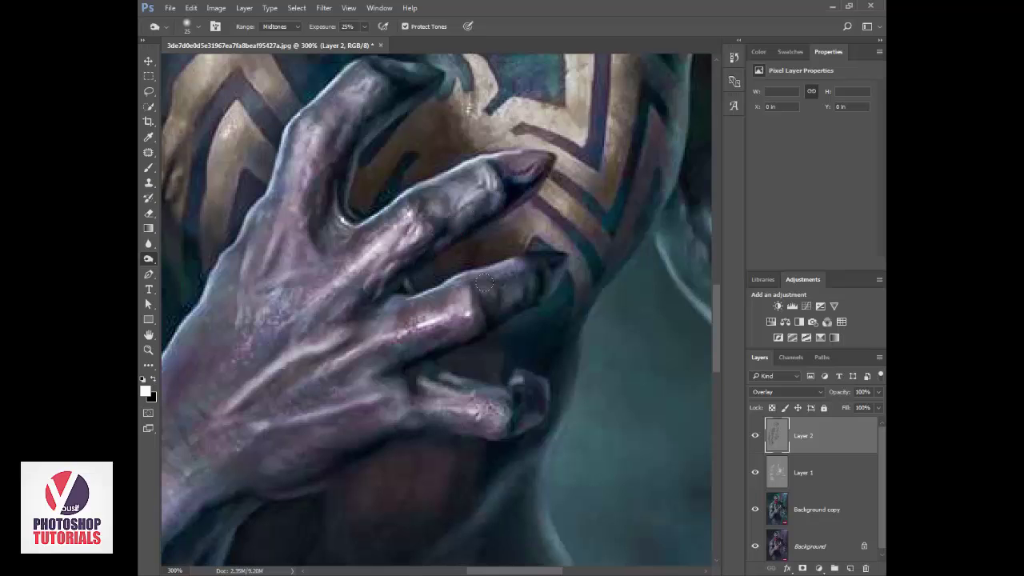
Burn the shaded sides of the fingers and the folds of the lowered hand with a 25-pixel brush.
mouse_move(485, 282)
mouse_down()
mouse_move(501, 295)
mouse_move(263, 361)
mouse_move(200, 364)
mouse_up()
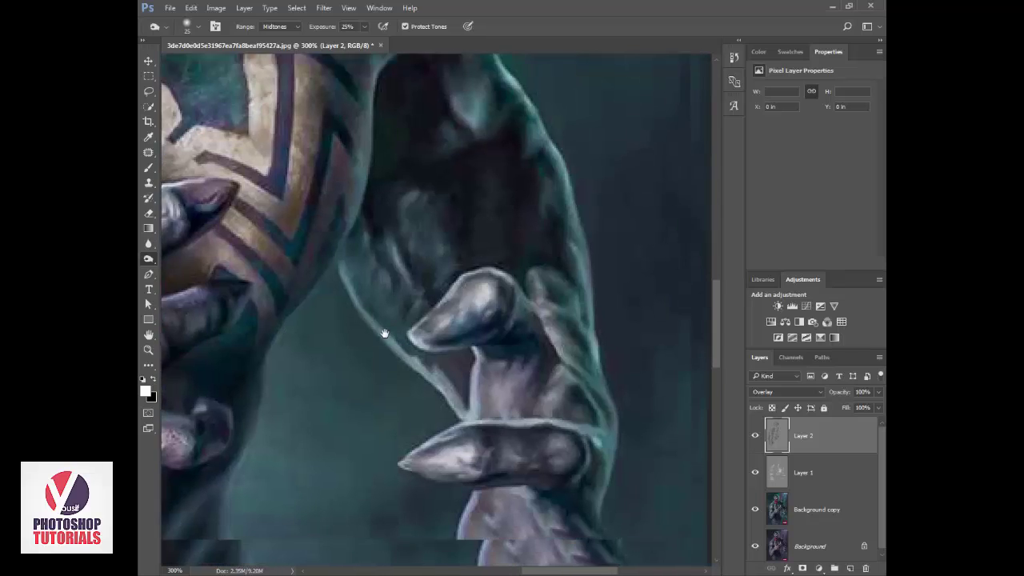
drag(436, 292, 453, 305)
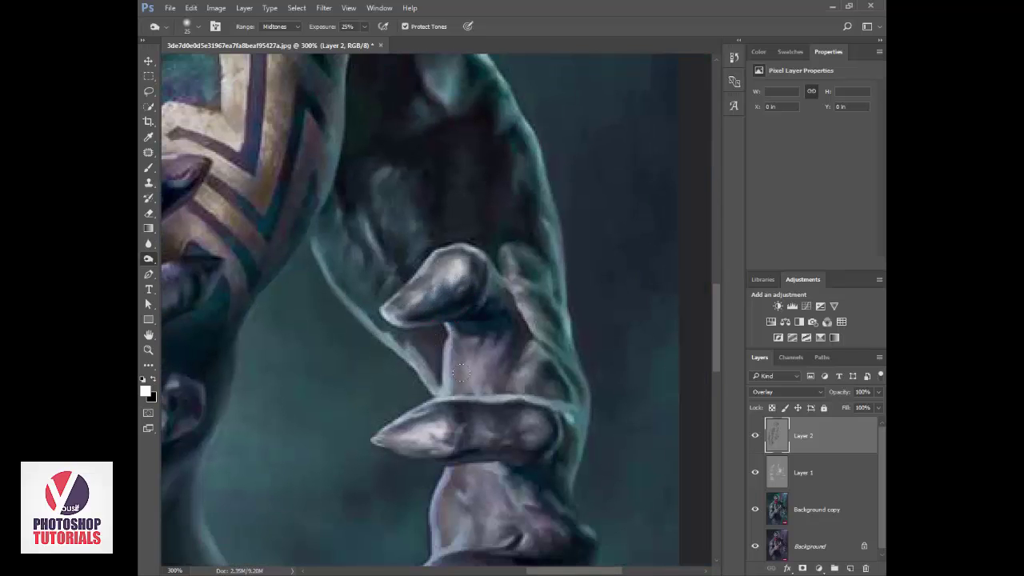
drag(461, 373, 448, 293)
mouse_move(415, 333)
mouse_down()
mouse_move(512, 324)
mouse_move(523, 335)
mouse_up()
drag(386, 367, 500, 361)
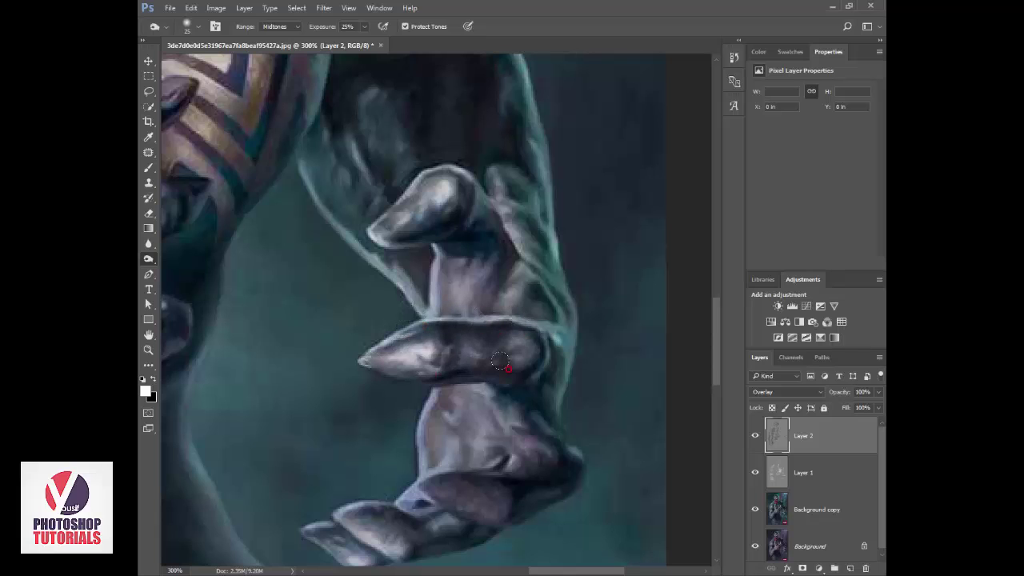
drag(499, 401, 477, 298)
mouse_move(357, 413)
mouse_down()
mouse_move(383, 404)
mouse_move(404, 425)
mouse_move(328, 437)
mouse_move(346, 450)
mouse_up()
Compare the whole artwork with the dodge and burn layers hidden and shown.
key(ctrl+0)
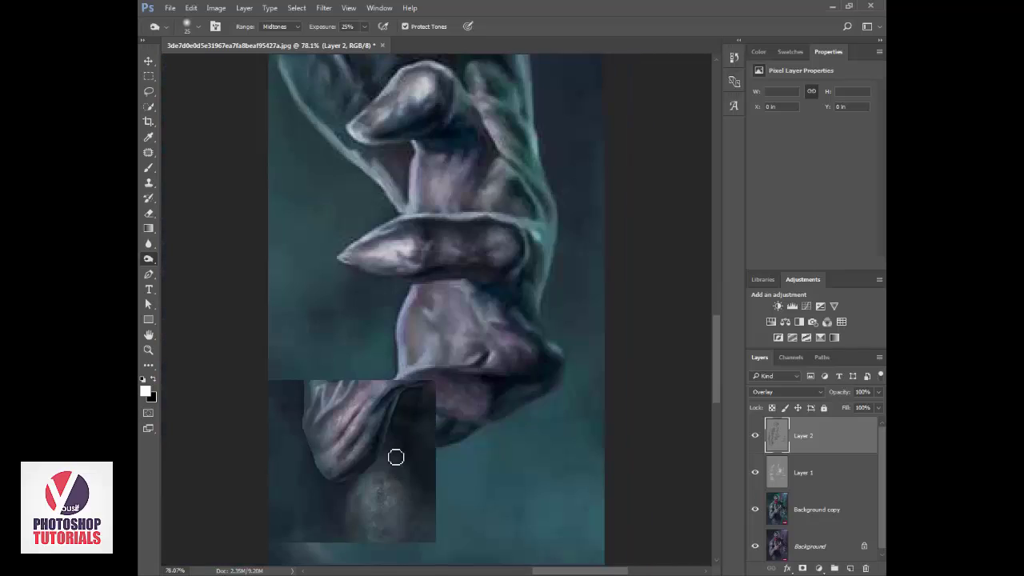
key(z)
alt+click(562, 393)
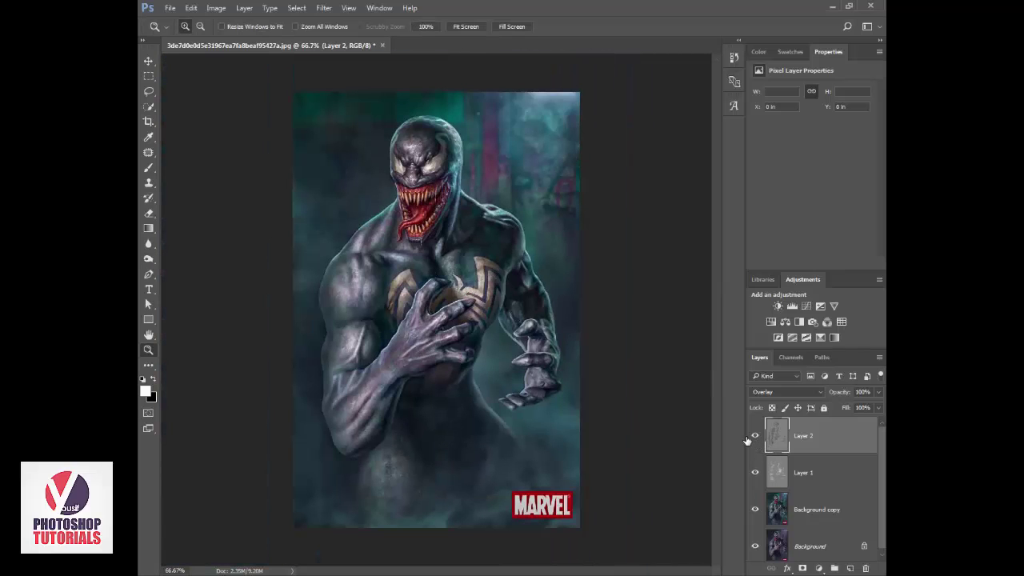
click(754, 436)
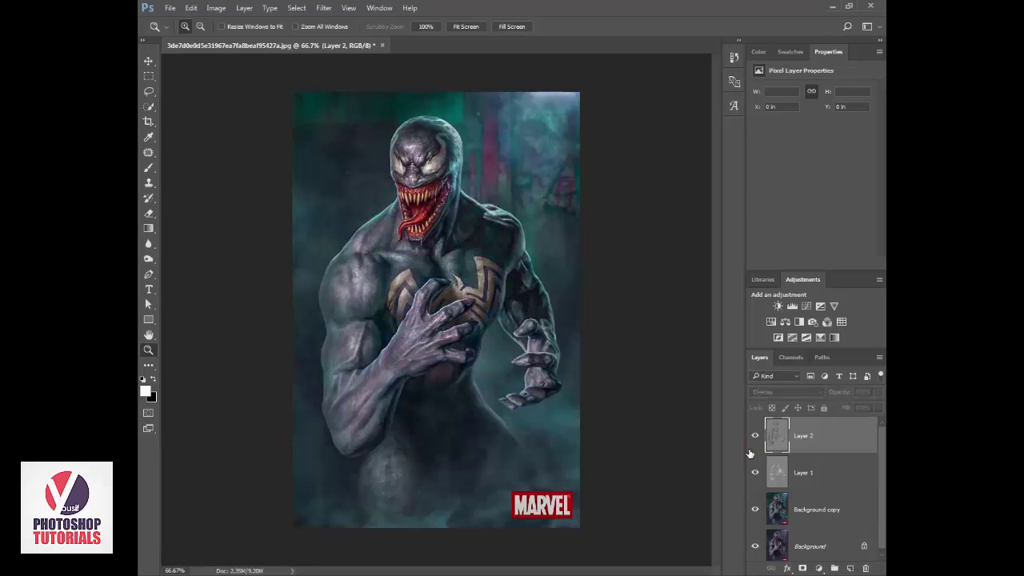
click(751, 451)
click(748, 475)
click(746, 434)
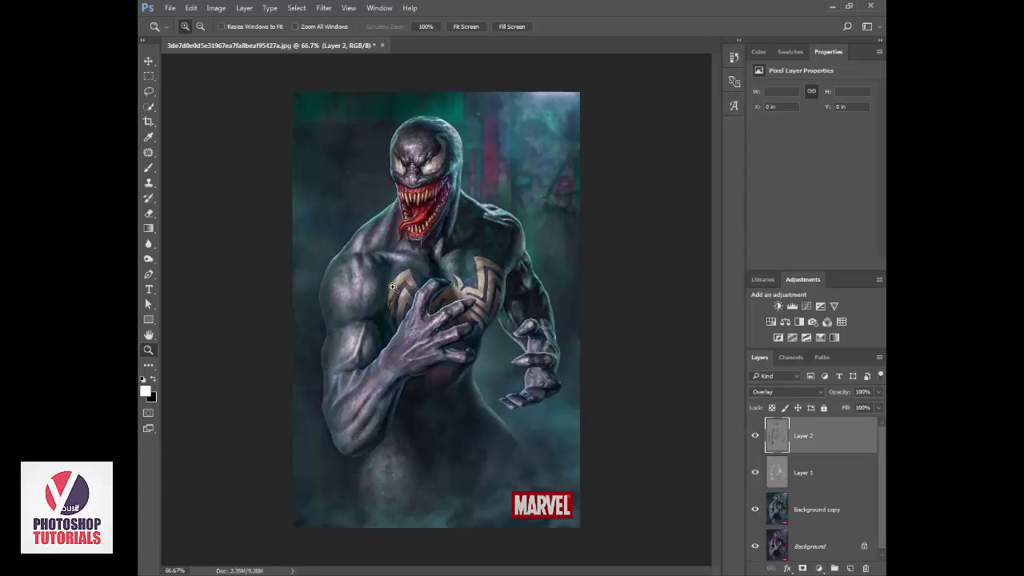
Rename Layer 1 as "تفتيح" and Layer 2 as "تغميق".
key(v)
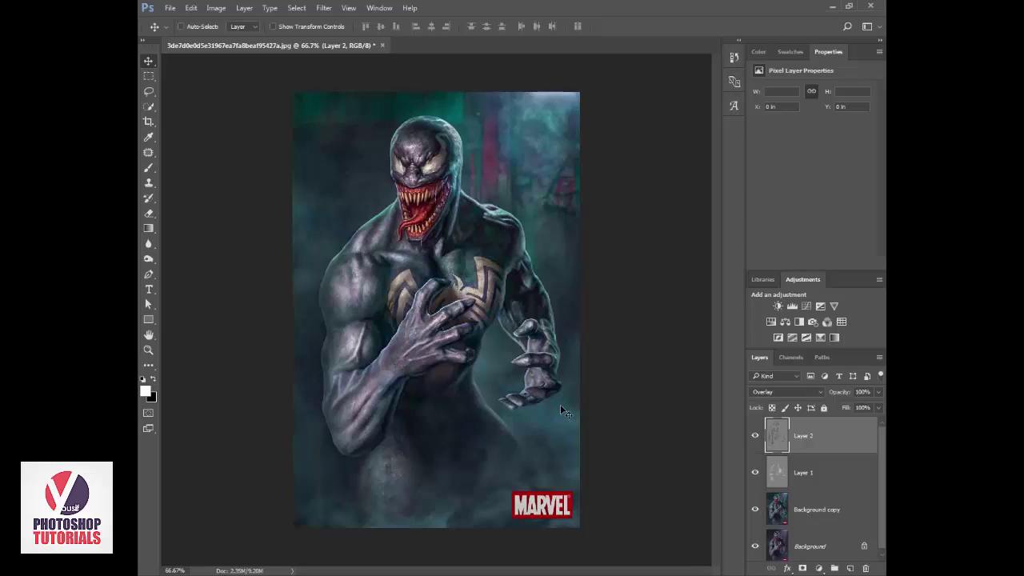
click(790, 474)
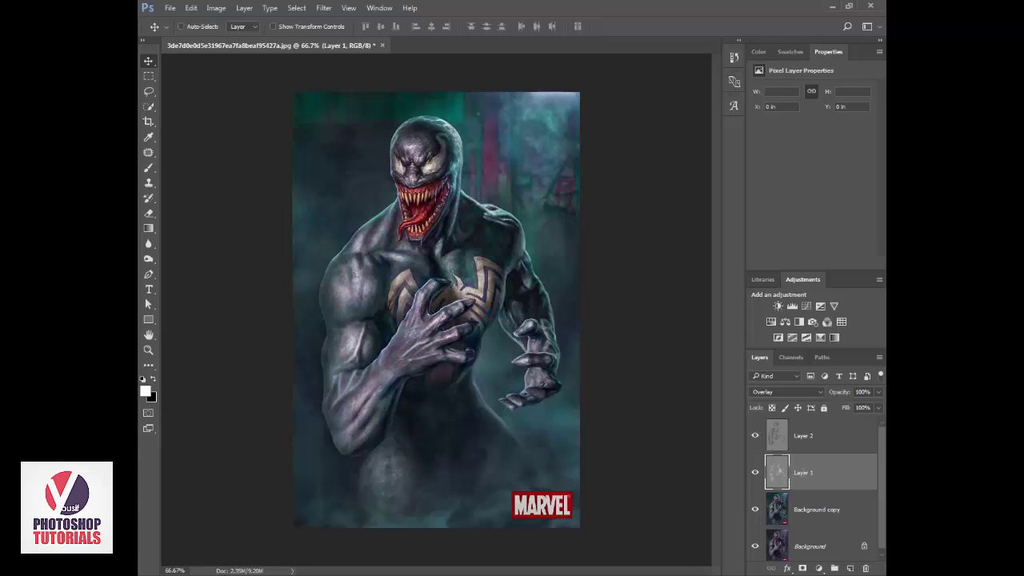
double_click(801, 473)
key(Return)
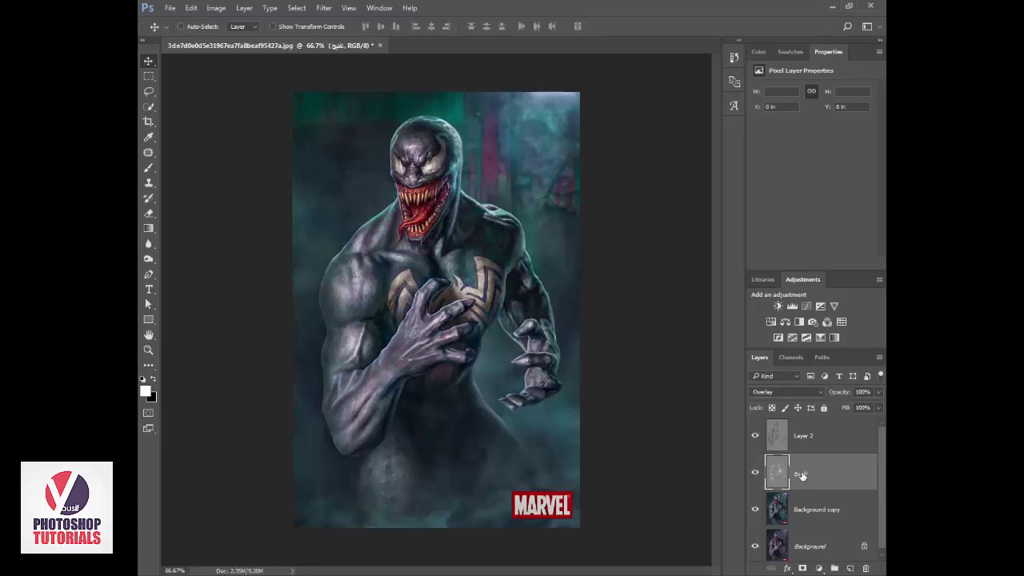
double_click(802, 436)
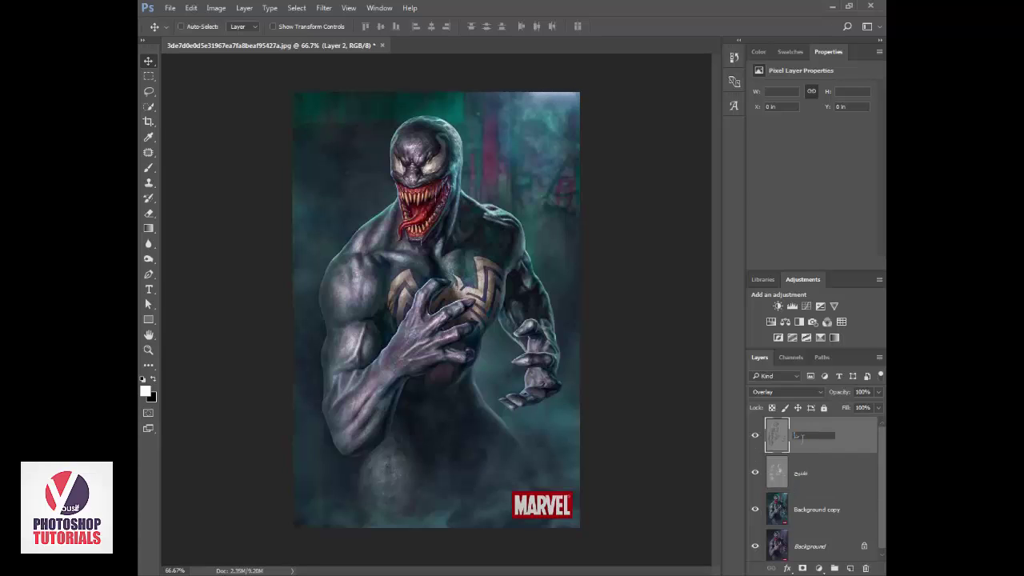
key(Return)
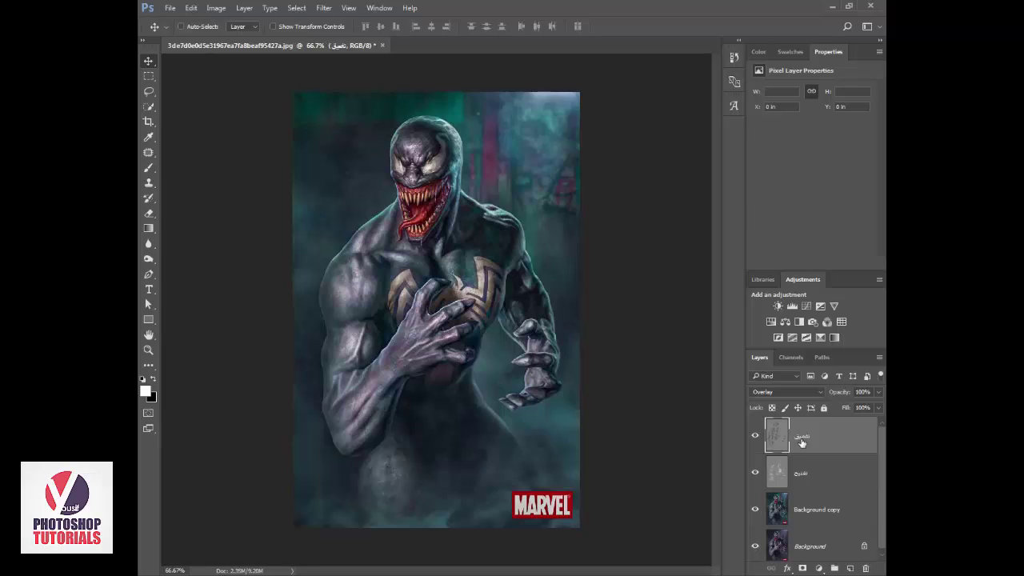
click(754, 447)
key(ctrl+j)
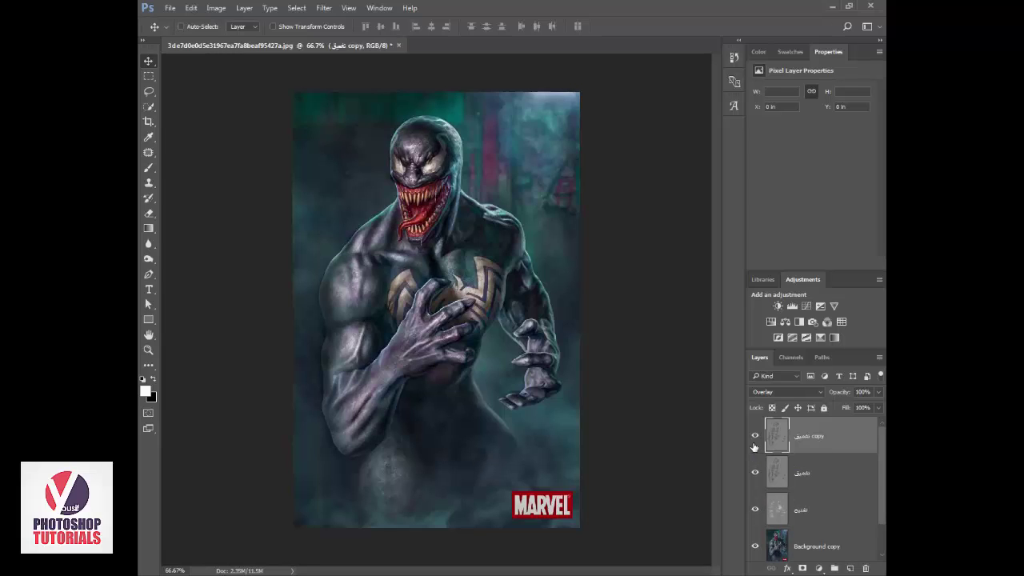
key(ctrl+z)
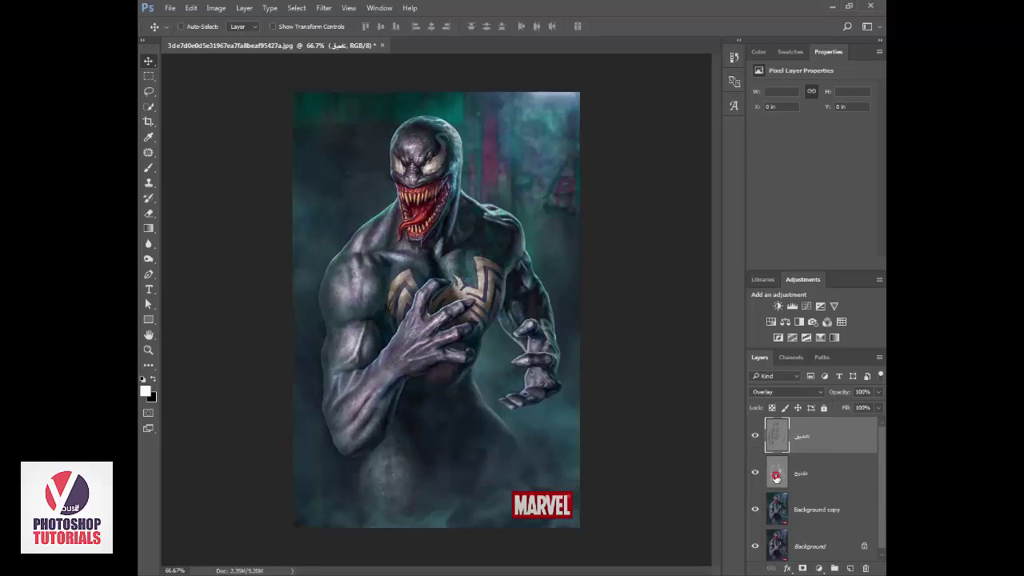
Duplicate the تفتيح layer and dodge the waist and hip contour below the chest hand with a 25 to 40-pixel brush.
click(776, 477)
key(ctrl+j)
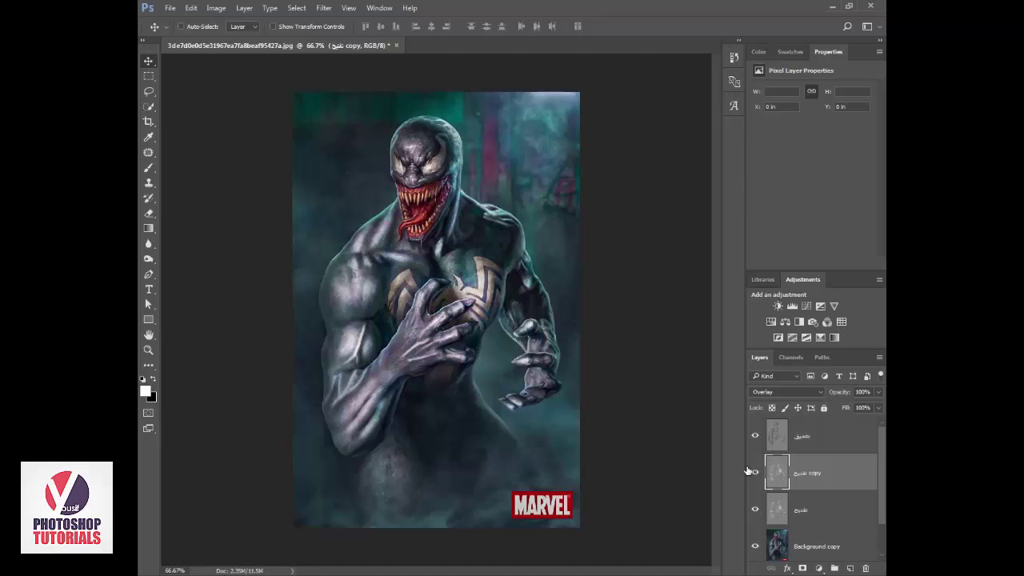
key(z)
drag(500, 375, 515, 389)
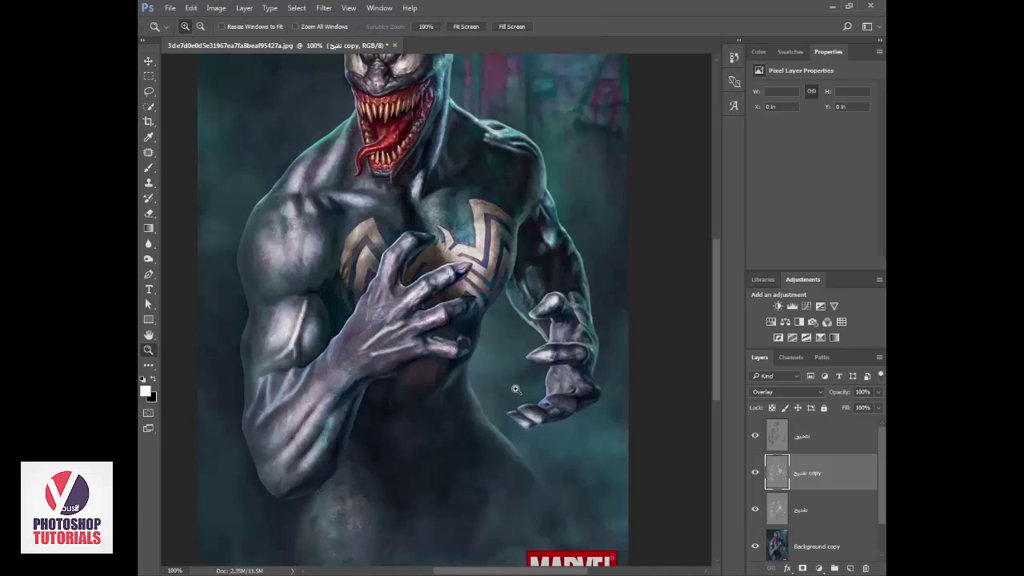
click(470, 385)
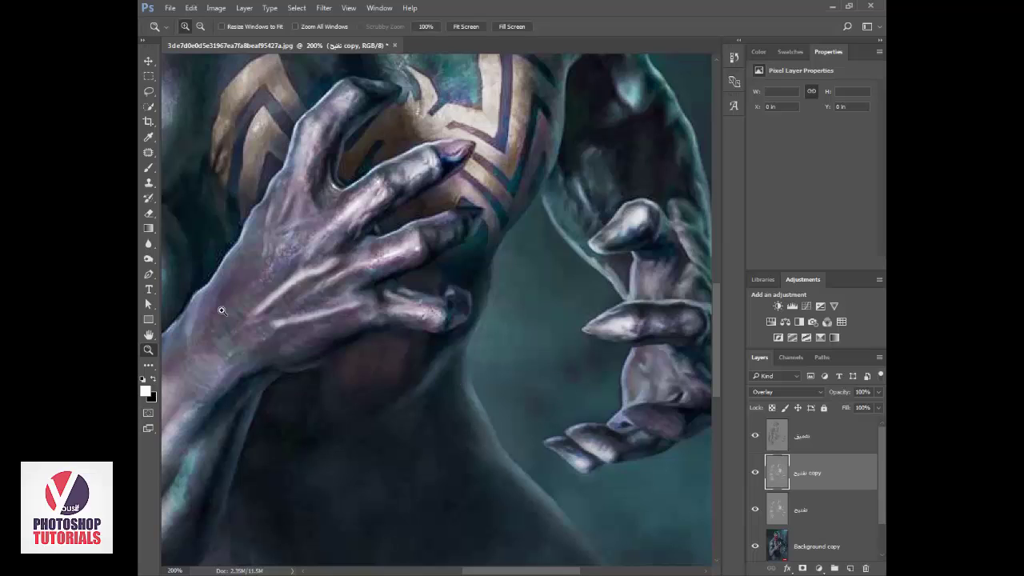
right_click(148, 258)
click(192, 256)
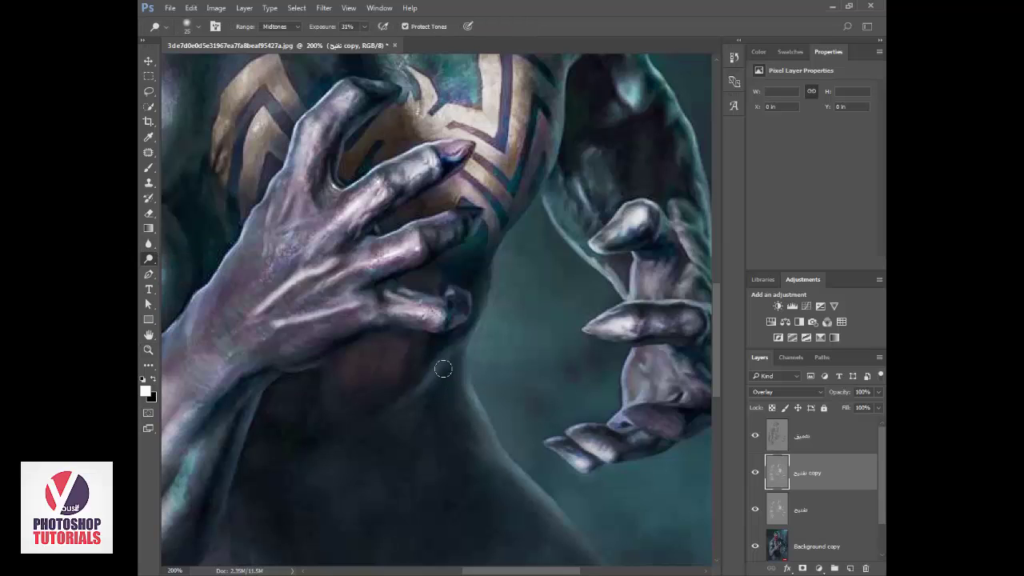
drag(408, 400, 453, 347)
mouse_move(421, 382)
mouse_down()
mouse_move(457, 349)
mouse_move(357, 423)
mouse_move(455, 386)
mouse_up()
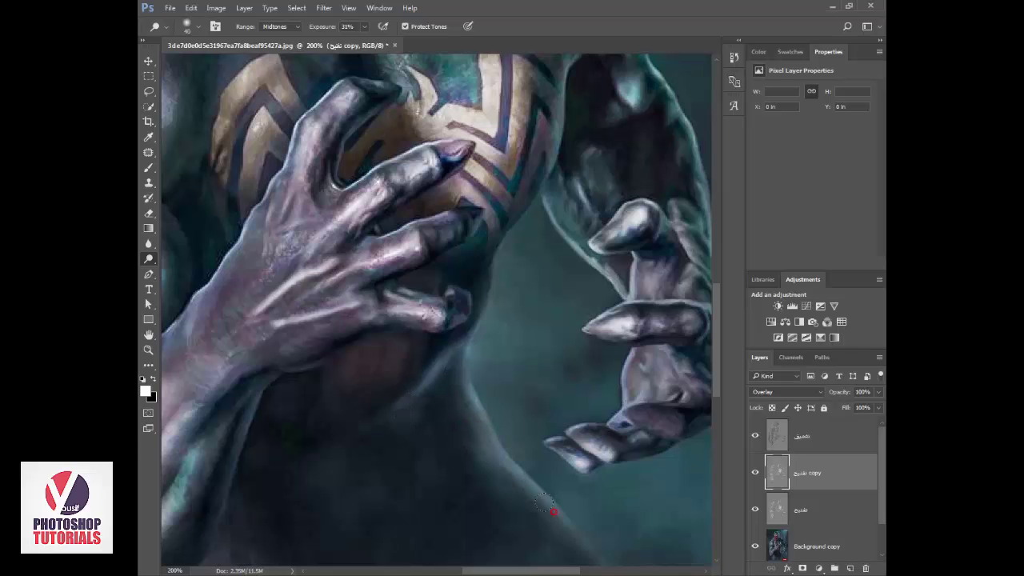
Dodge the rim light along the neck beside the jaw and the far shoulder's edge with a 9 to 15-pixel brush.
scroll(467, 419, down, 3)
scroll(467, 420, right, 2)
scroll(448, 377, up, 8)
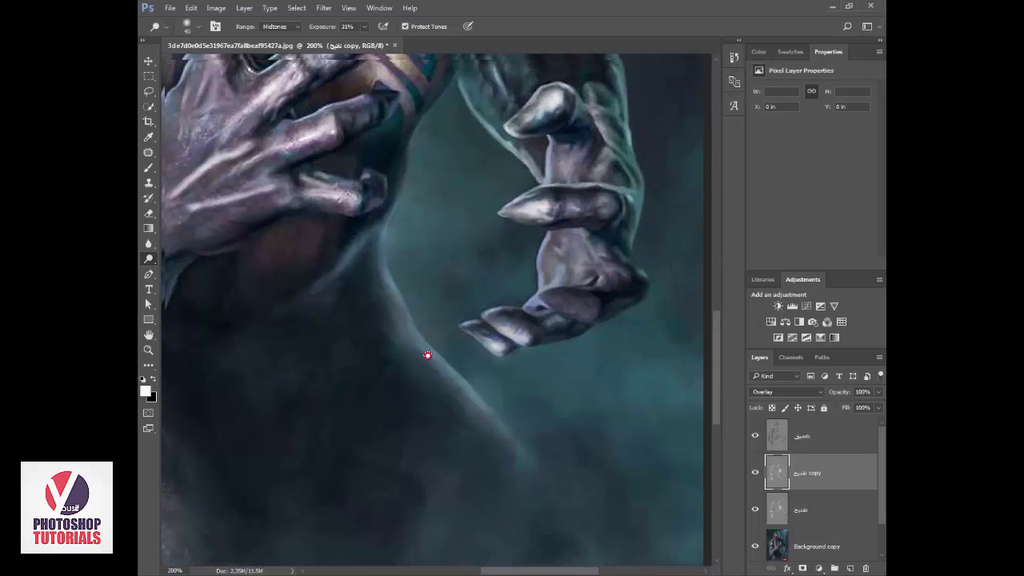
scroll(441, 366, left, 2)
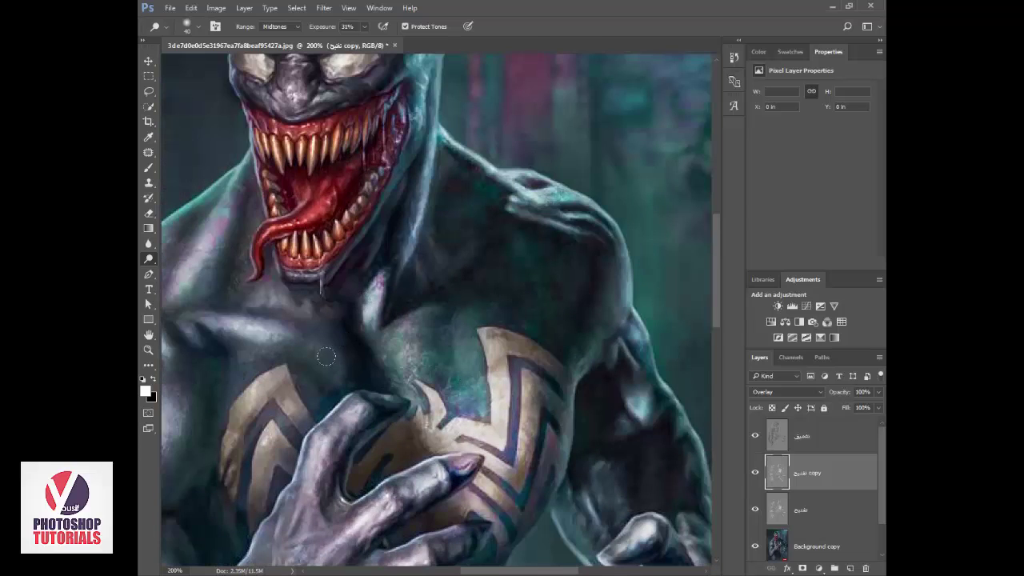
drag(374, 276, 384, 384)
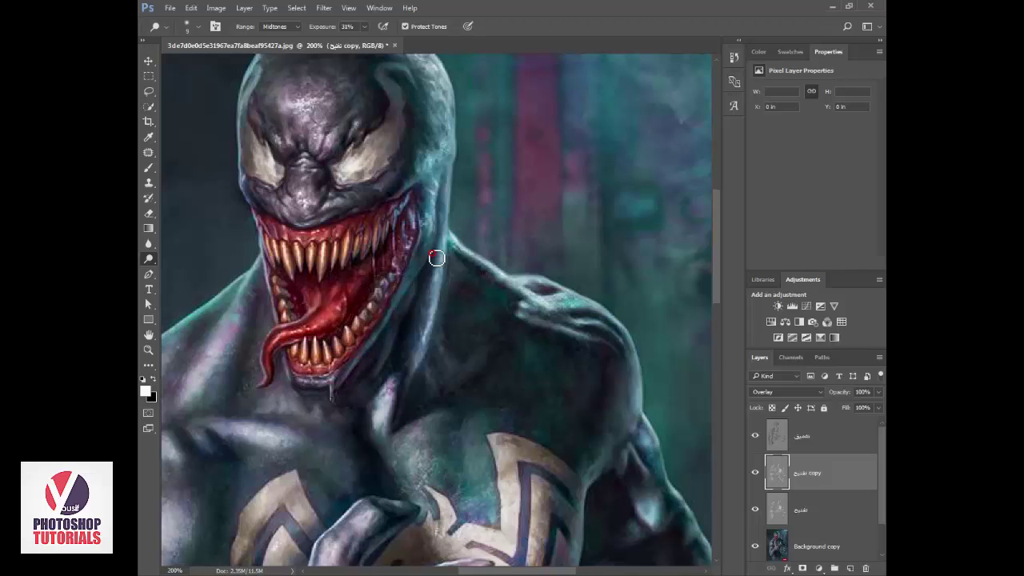
key(bracketright)
drag(444, 227, 440, 205)
key(bracketright)
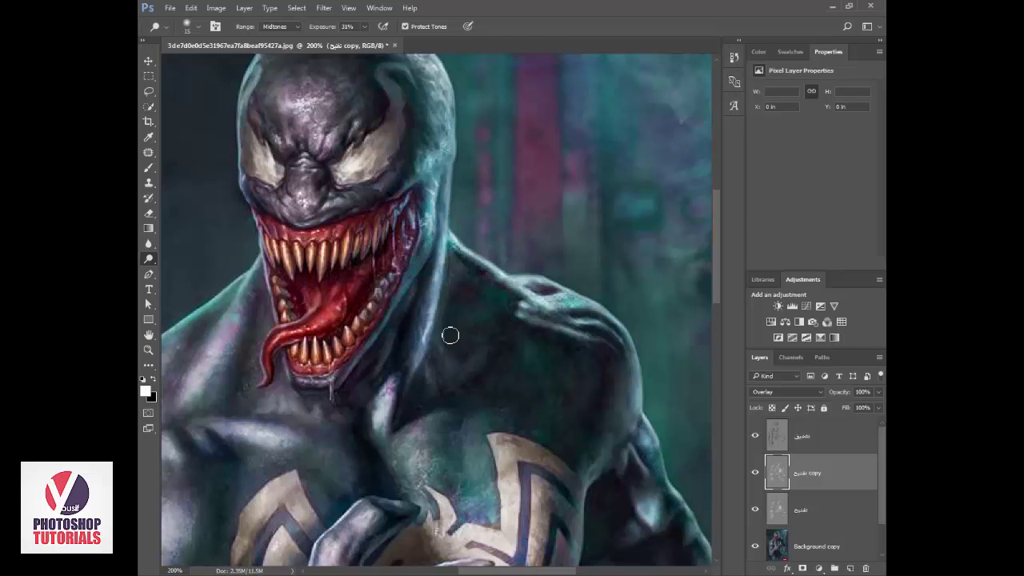
mouse_move(641, 410)
mouse_down()
mouse_move(664, 459)
mouse_move(620, 376)
mouse_up()
key(ctrl+0)
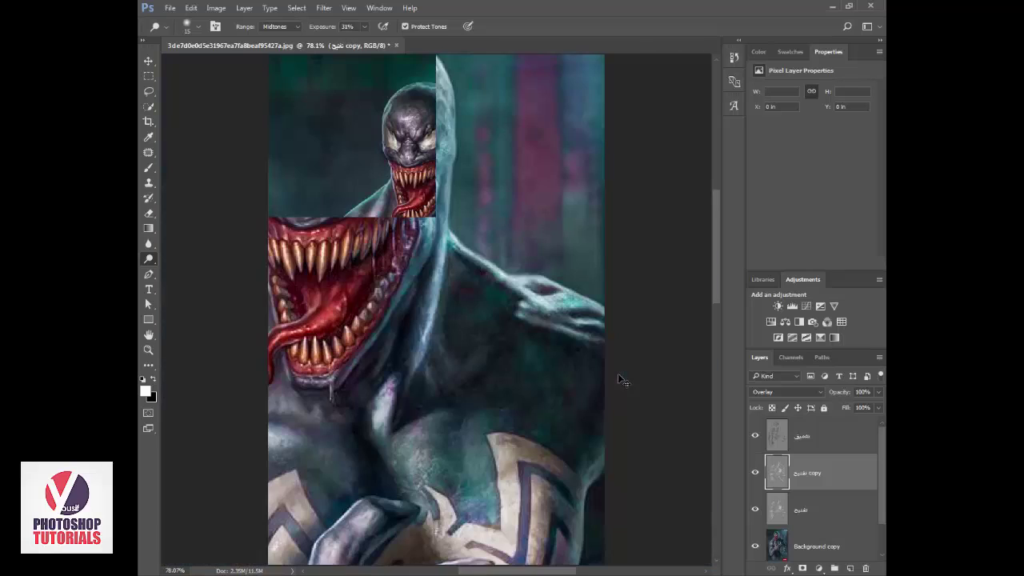
key(z)
alt+click(618, 374)
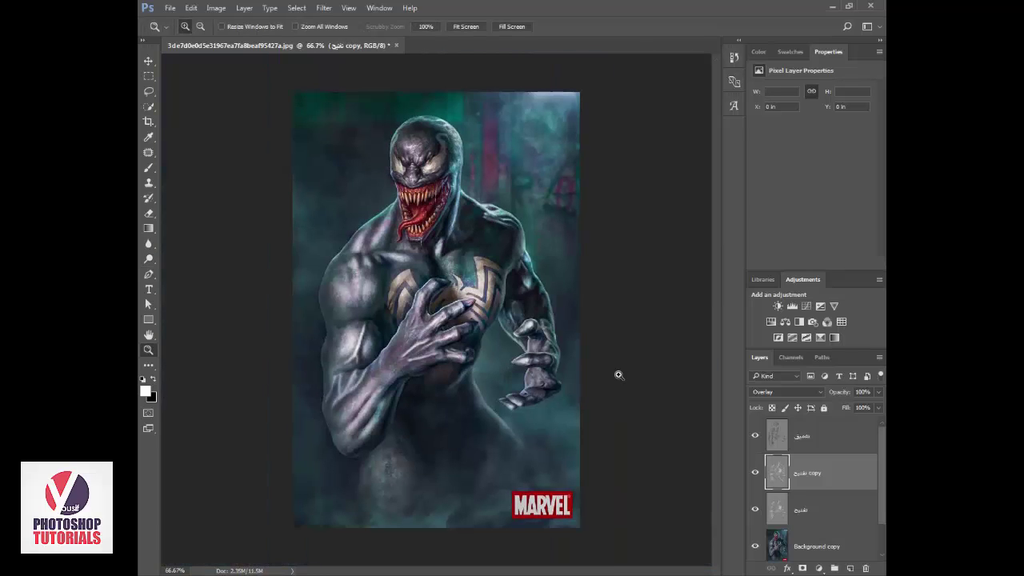
Start a Pen path along the outer edge of the emblem's outermost stripe near the raised arm, up to its pointed tip.
click(455, 280)
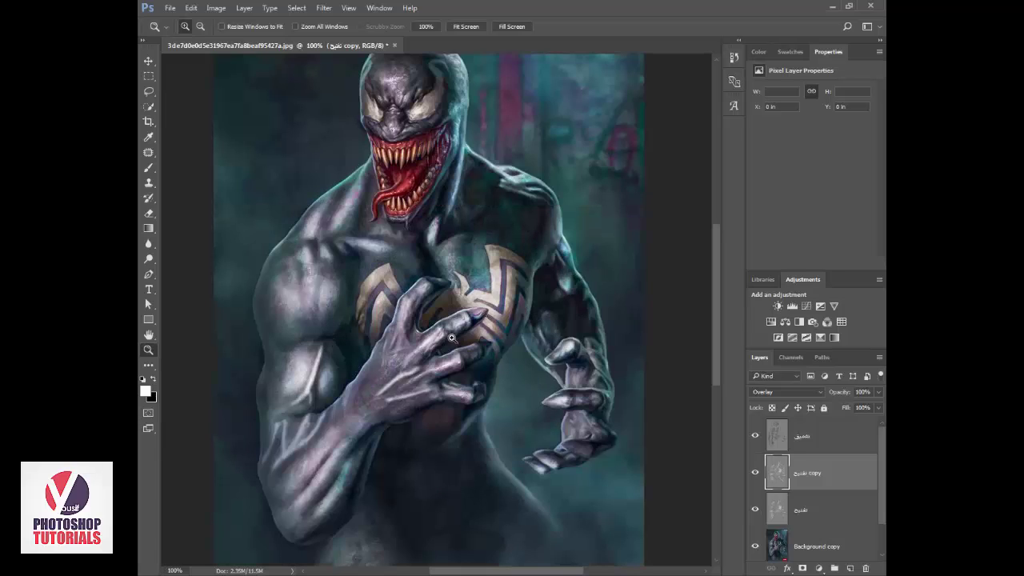
scroll(420, 325, up, 3)
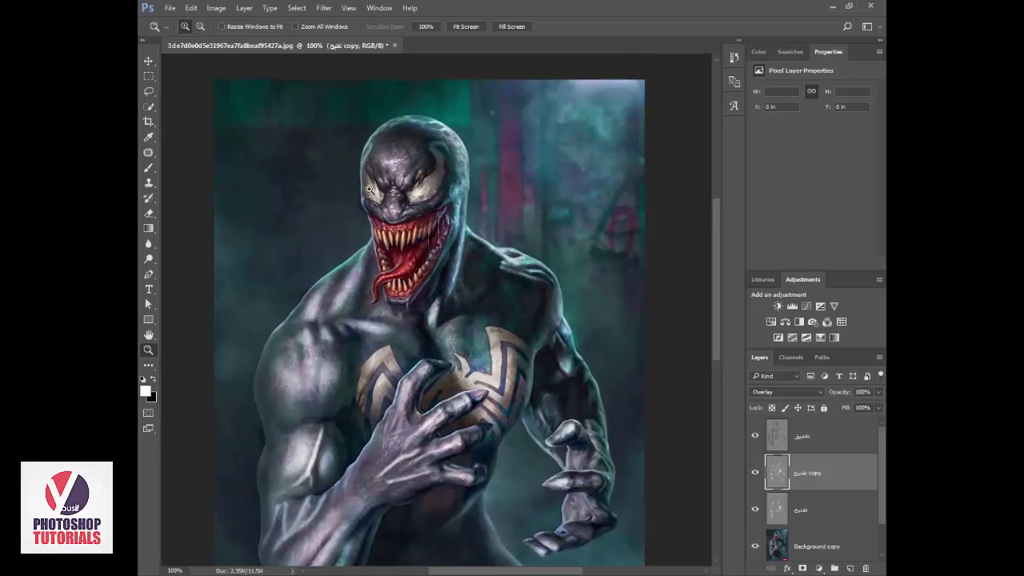
scroll(428, 252, down, 3)
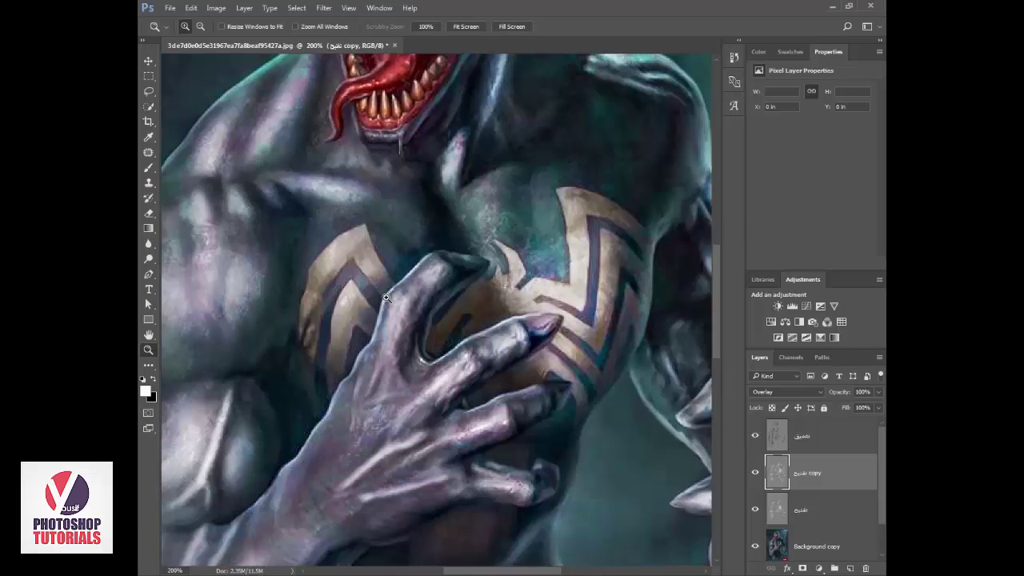
key(p)
key(ctrl+plus)
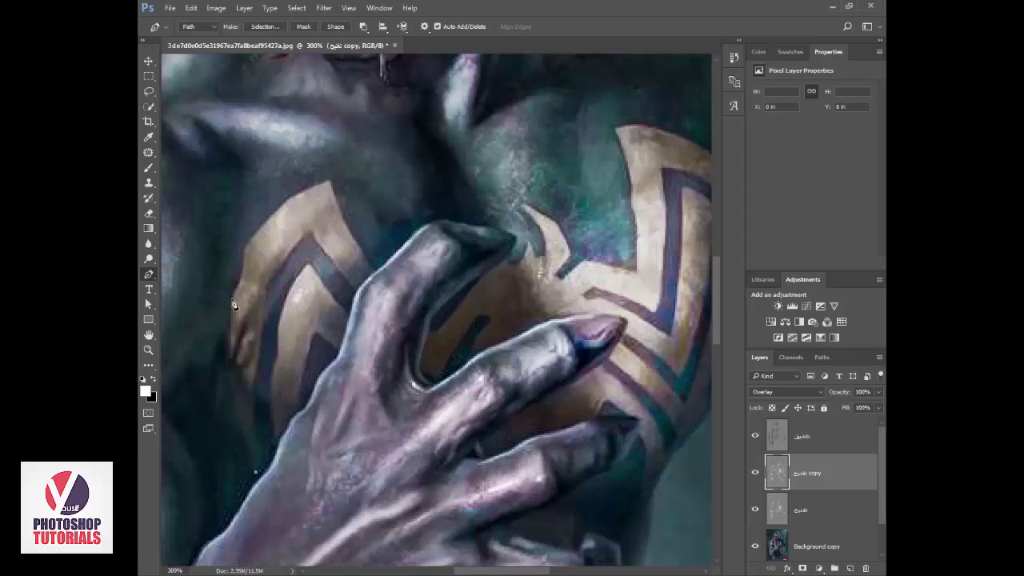
drag(231, 304, 248, 235)
alt+click(245, 254)
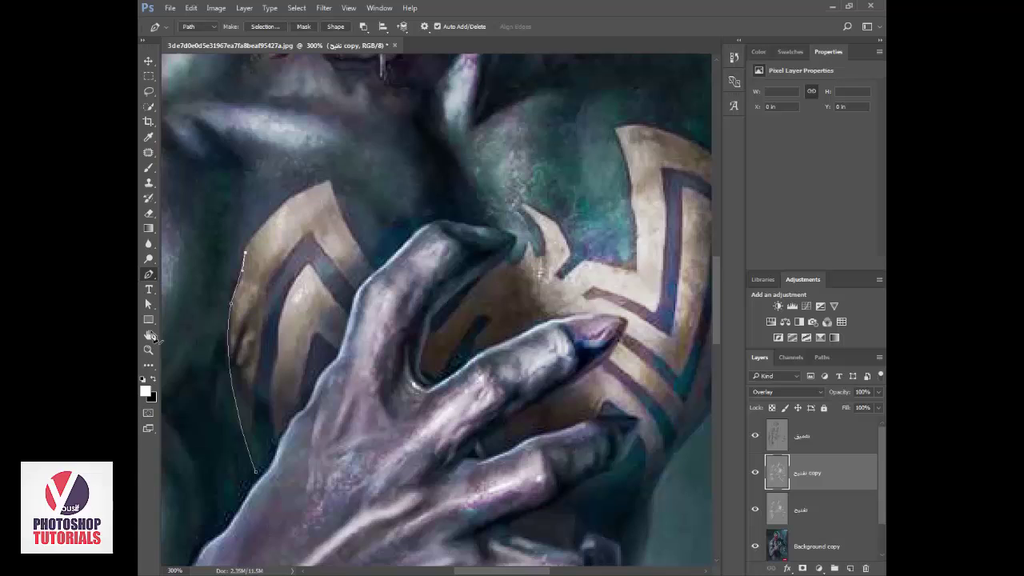
click(280, 210)
click(329, 182)
Continue the path past the knuckle and back along the stripe's inner edge, closing it at the starting point.
drag(375, 272, 400, 300)
alt+click(374, 272)
click(350, 301)
click(311, 234)
click(268, 288)
click(268, 316)
click(256, 472)
key(ctrl+Return)
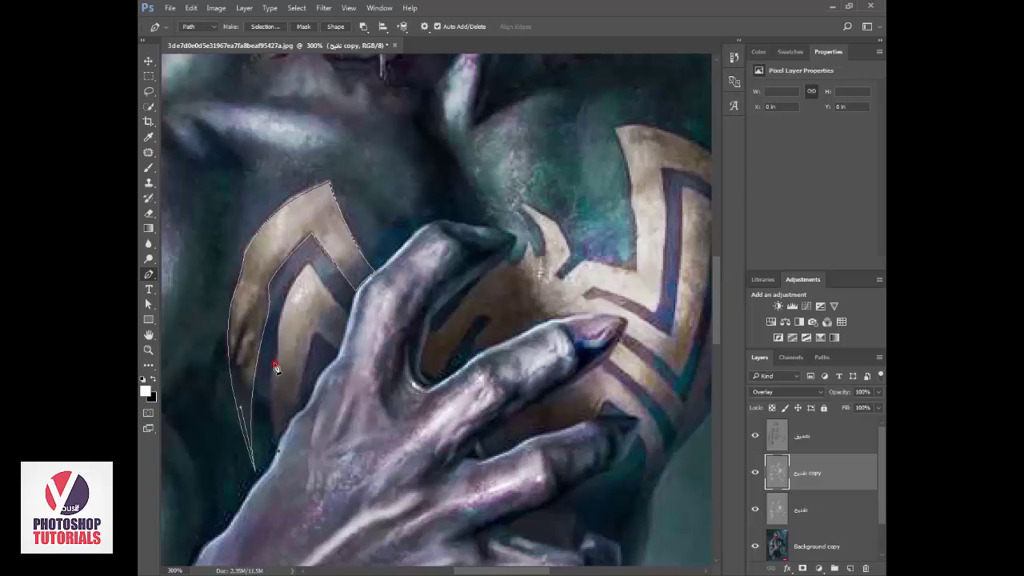
Trace the emblem's inner stripe beside the back of the chest hand with the Pen tool.
click(309, 264)
click(349, 315)
click(339, 353)
click(308, 336)
click(299, 422)
drag(276, 460, 225, 487)
Start another Pen path in the gap between the first two fingers and trace the emblem's edge to the central hook's tip.
click(379, 360)
click(398, 345)
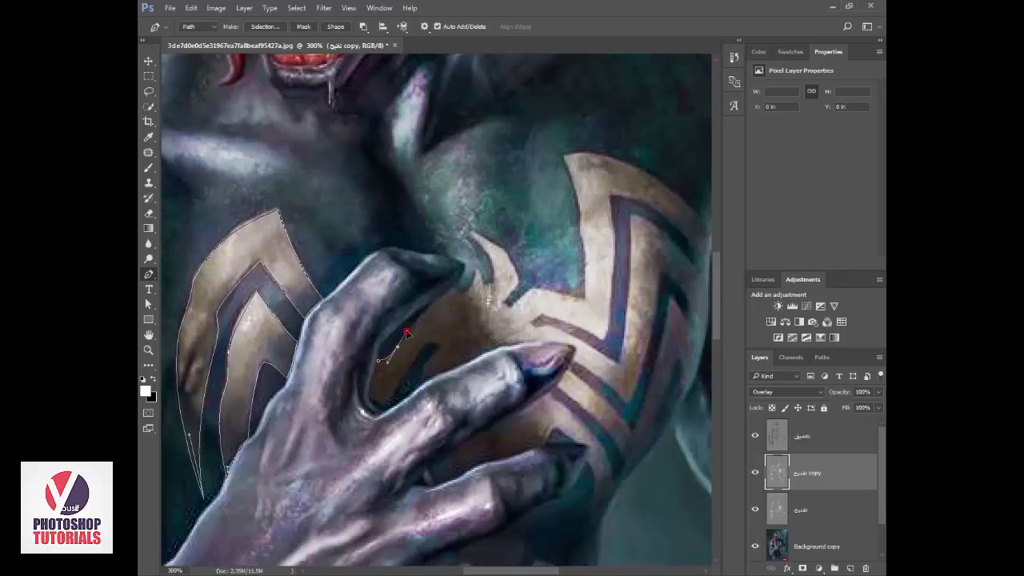
click(406, 331)
click(438, 296)
click(461, 285)
click(477, 272)
drag(467, 232, 490, 256)
Continue the path down the central hook and up the far stripe's inner edge toward its pointed tip.
click(512, 263)
click(505, 305)
click(530, 289)
click(583, 299)
click(580, 234)
click(581, 214)
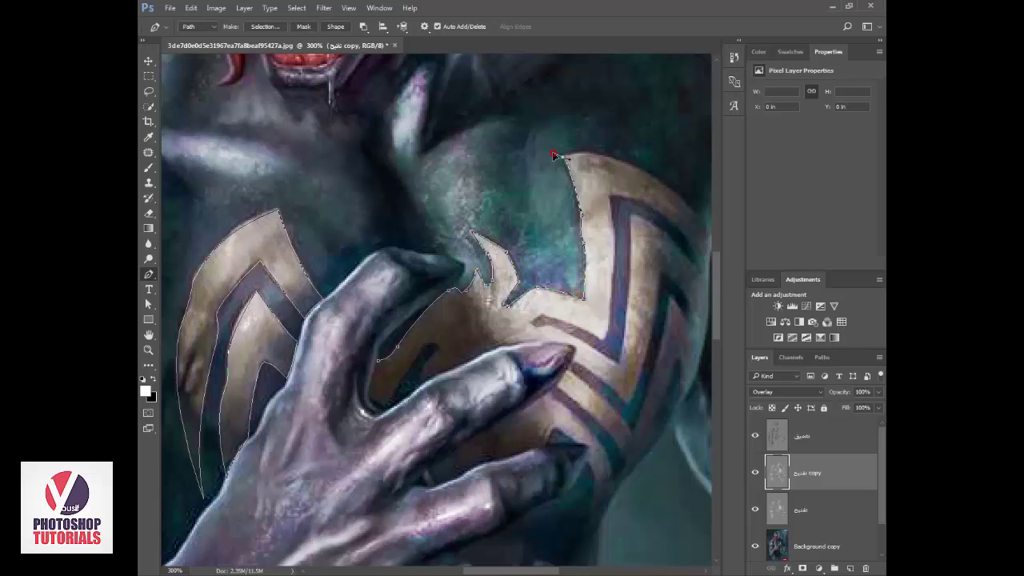
Continue the Pen path around the far wing's outer edge and back along the first dark stripe's upper side to its blunt inner end.
scroll(557, 184, right, 3)
drag(590, 231, 602, 266)
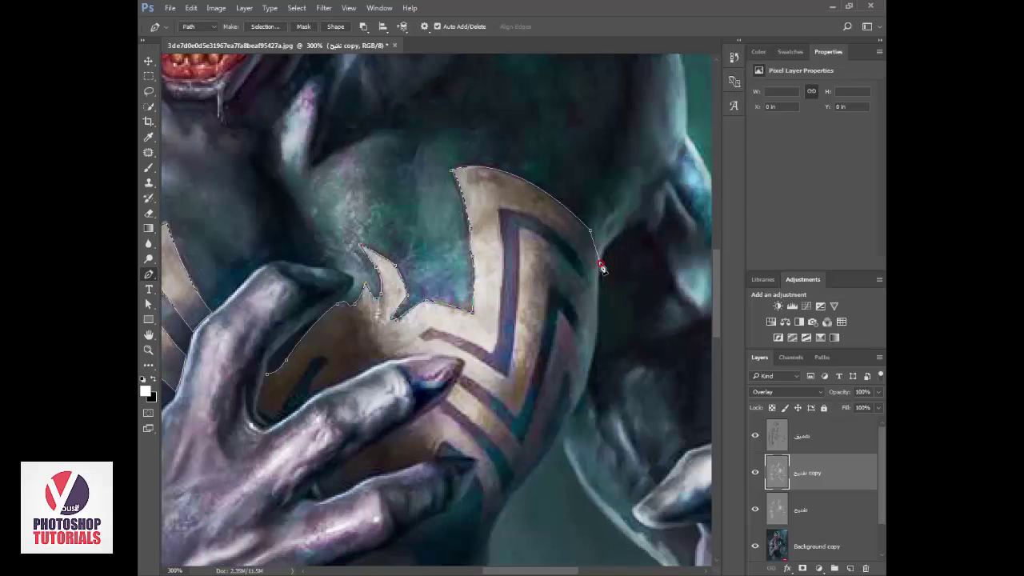
click(598, 288)
click(500, 209)
drag(494, 350, 480, 378)
click(422, 338)
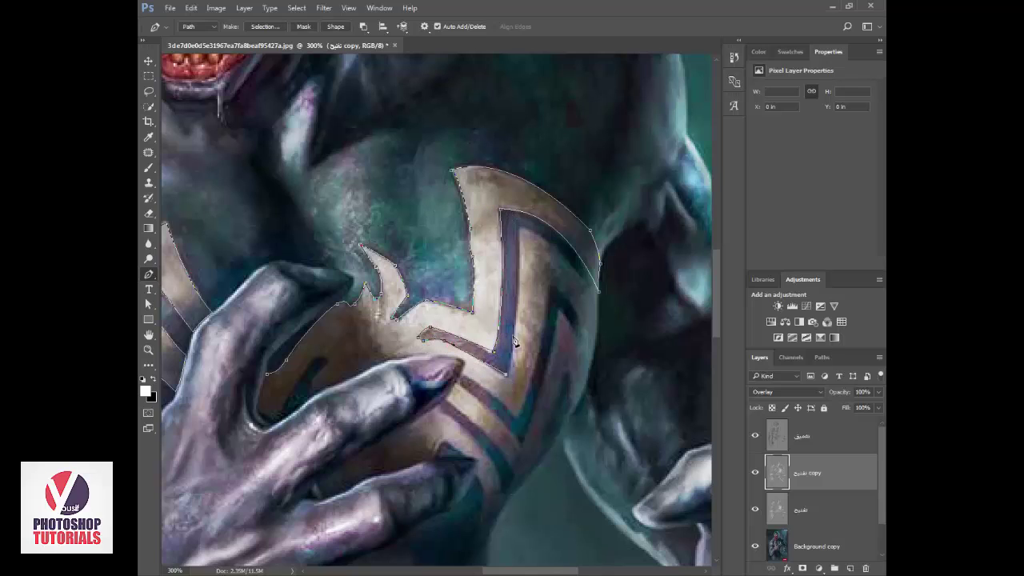
drag(520, 228, 517, 94)
key(ctrl+alt+z)
key(ctrl+alt+z)
Trace the first dark stripe's lower side from its bottom bend up to its peak and out to the torso's edge.
click(507, 379)
drag(520, 229, 518, 201)
alt+click(520, 229)
drag(598, 312, 611, 373)
alt+click(597, 312)
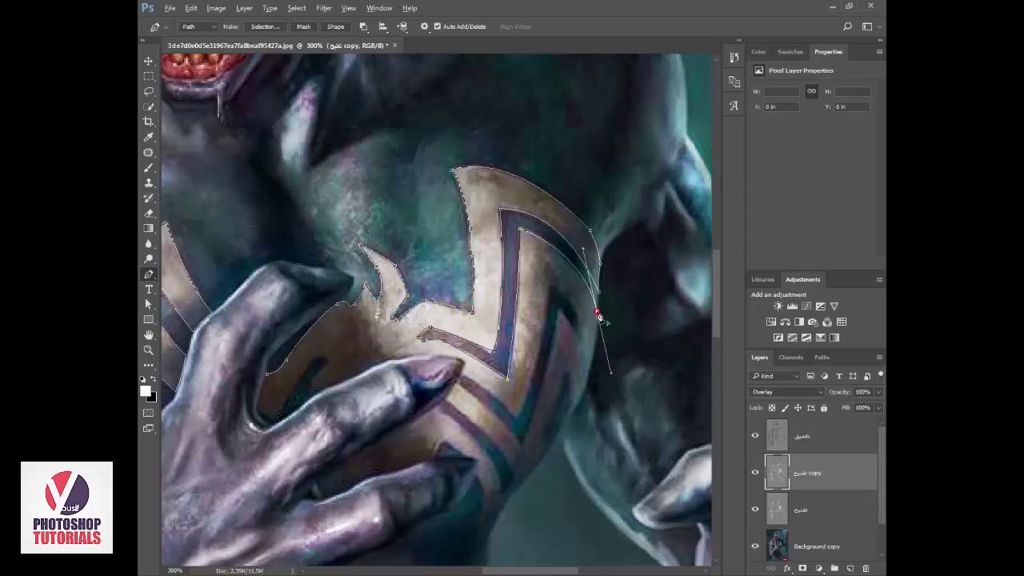
Trace the second pale band's end and lower side down to the index fingertip, and continue to the next stripe's bottom bend.
click(594, 355)
drag(550, 287, 516, 275)
alt+click(549, 286)
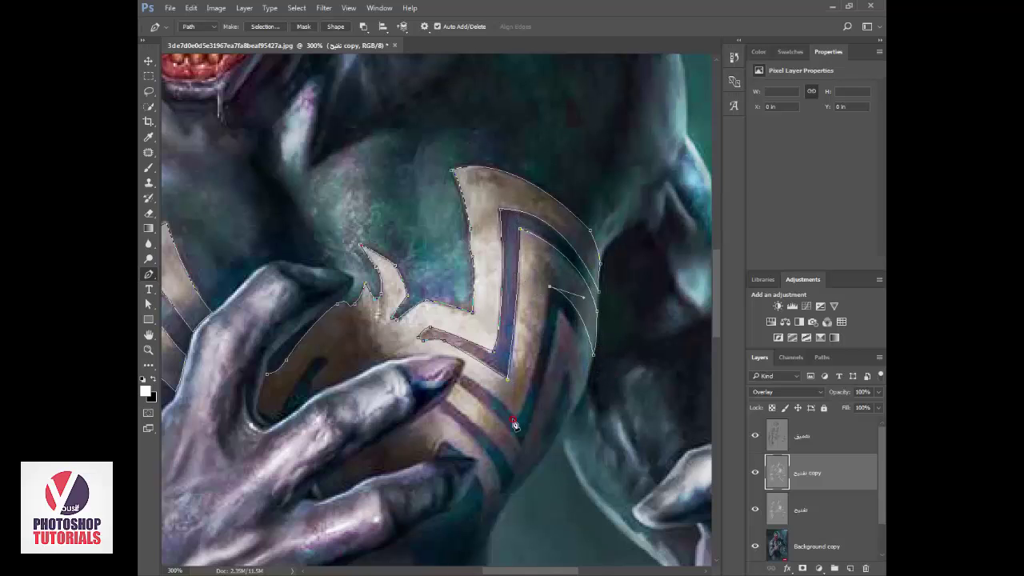
drag(516, 416, 451, 388)
click(523, 448)
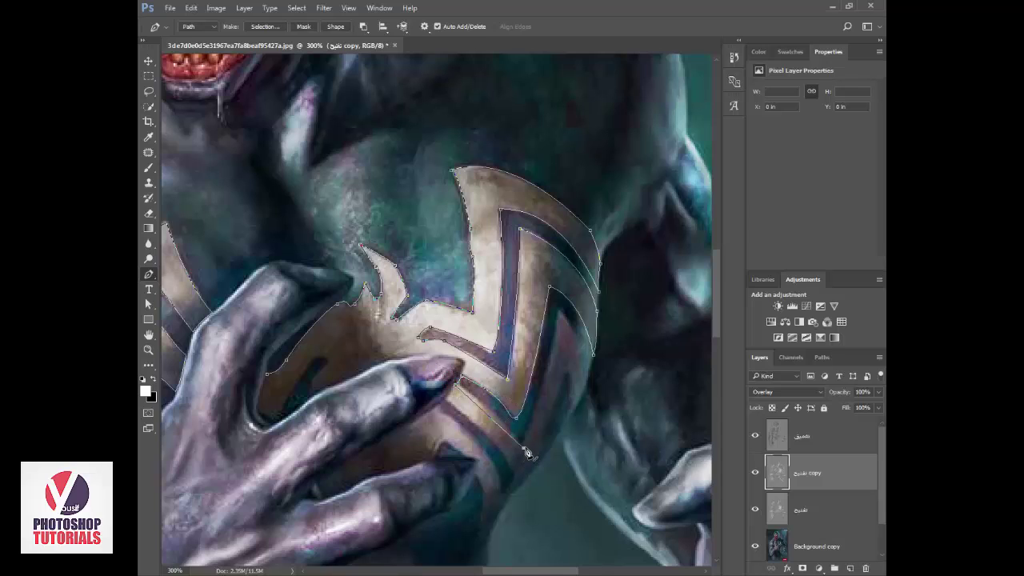
Outline the remaining outer bands of the far wing and continue the path down to the emblem's lowest tip.
click(560, 315)
drag(589, 377, 564, 428)
click(518, 478)
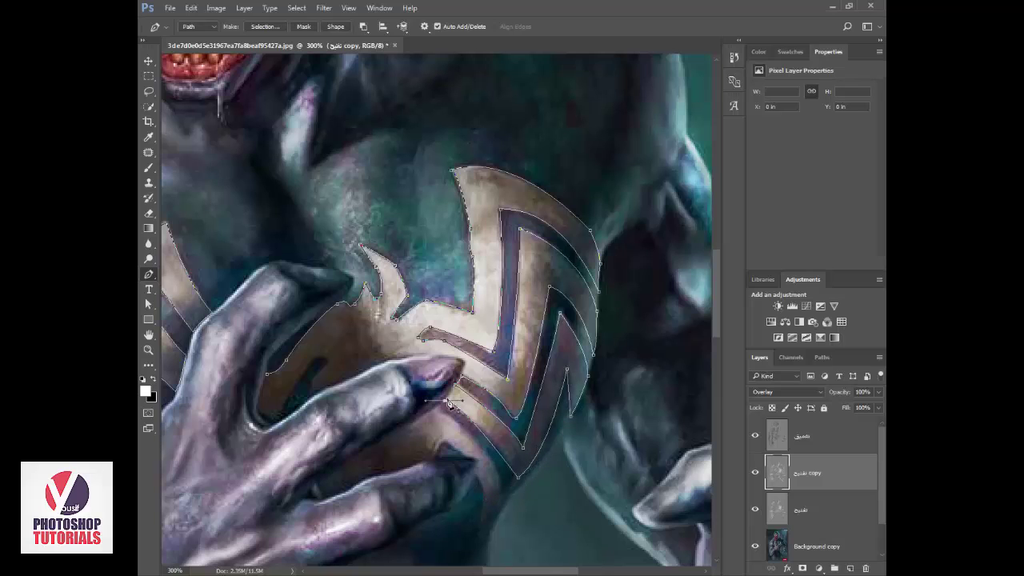
click(504, 503)
drag(504, 535, 498, 421)
click(474, 410)
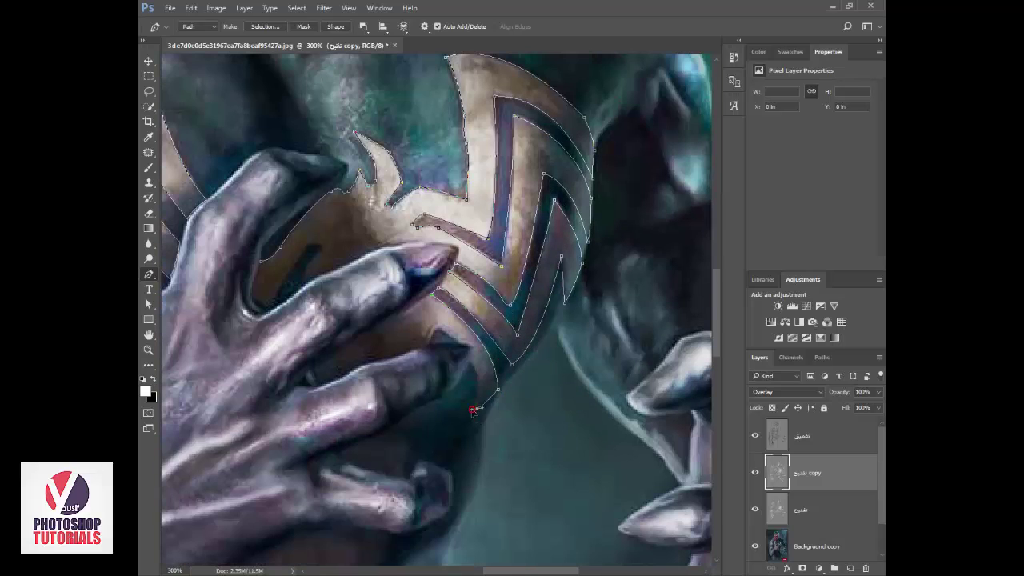
Trace the emblem along the lower finger's upper edge and back through the gap beneath the index finger.
drag(454, 338, 432, 333)
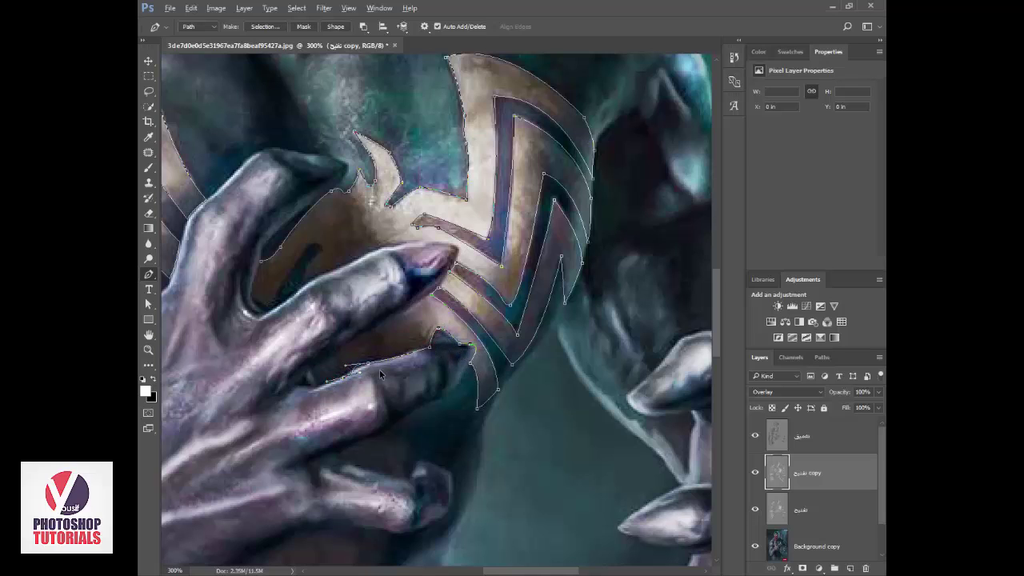
drag(392, 363, 360, 368)
click(316, 372)
click(336, 351)
click(427, 298)
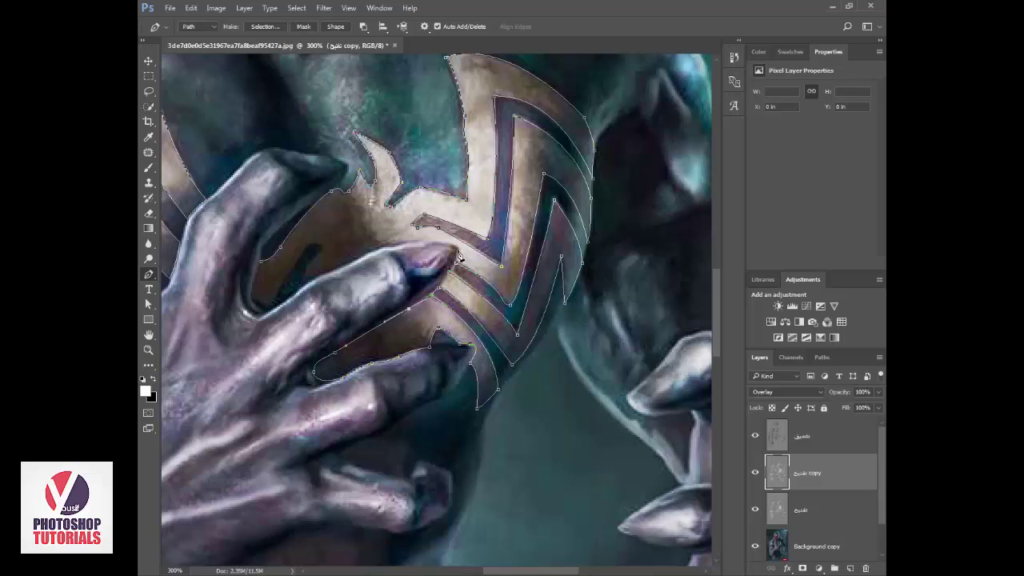
Trace around the index fingertip and along the finger's upper edge, follow the small dark notch, and close the path at its starting point.
click(455, 252)
click(321, 262)
drag(321, 249, 258, 278)
key(super)
click(412, 244)
alt+click(321, 249)
click(274, 308)
click(260, 262)
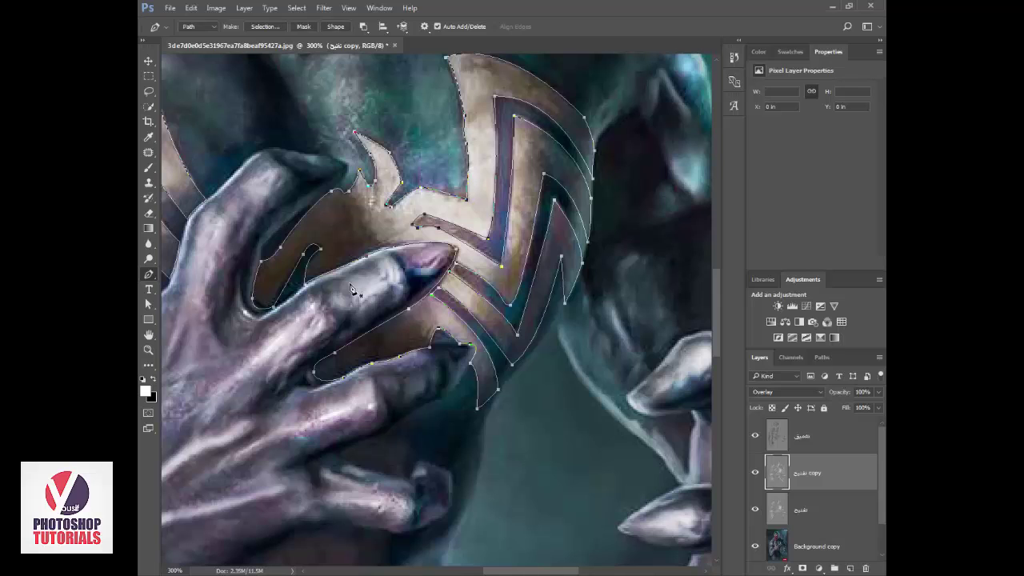
Select all the emblem paths and convert them into a new anti-aliased selection with a 0-pixel feather.
key(ctrl+0)
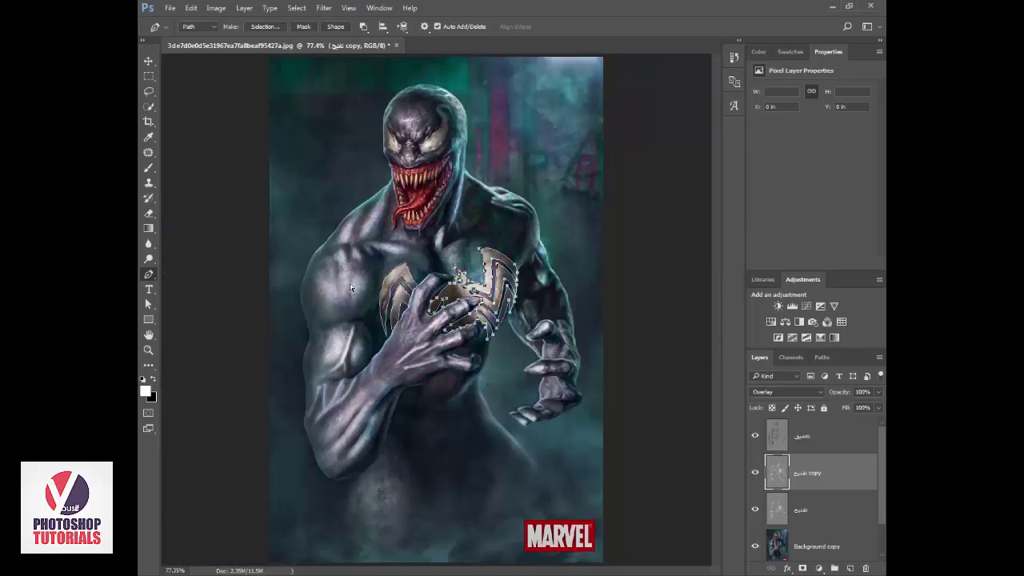
key(ctrl+plus)
key(ctrl+plus)
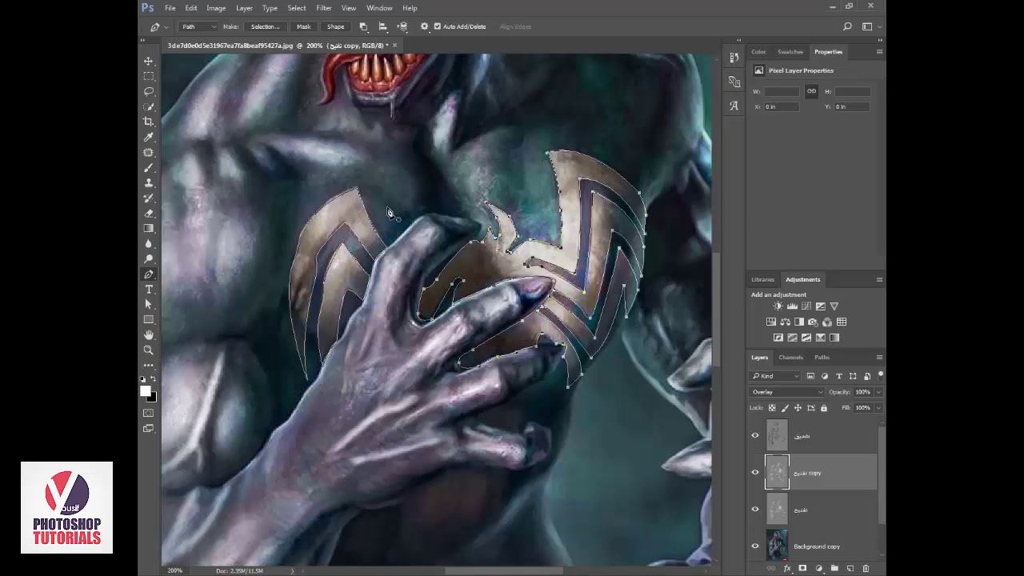
key(a)
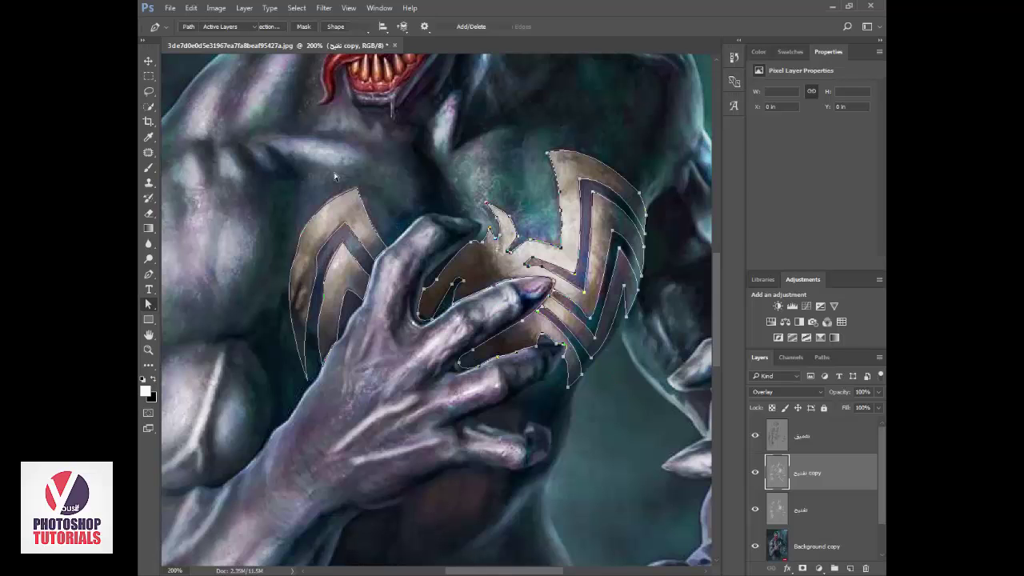
drag(238, 126, 685, 471)
right_click(548, 237)
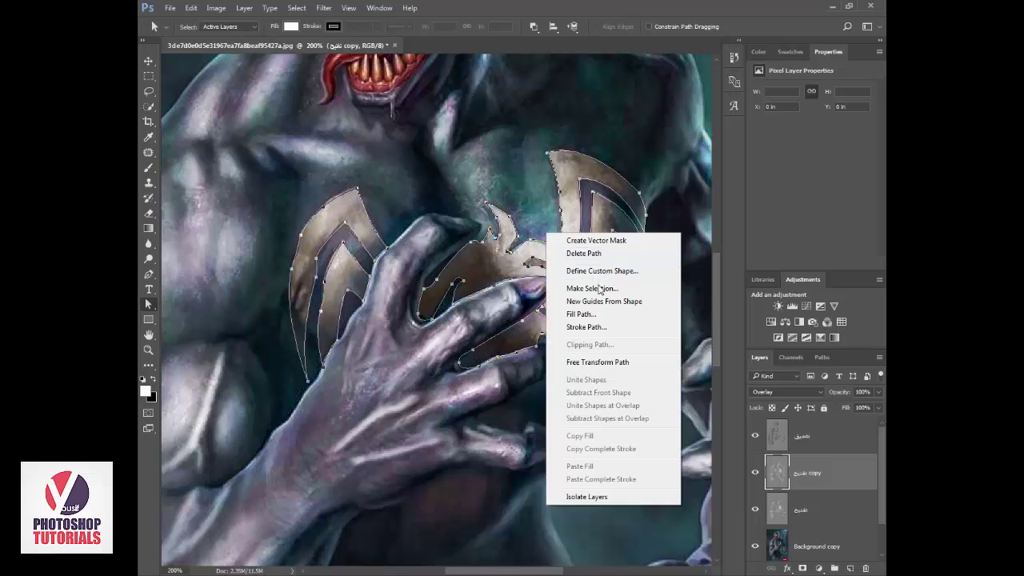
click(592, 288)
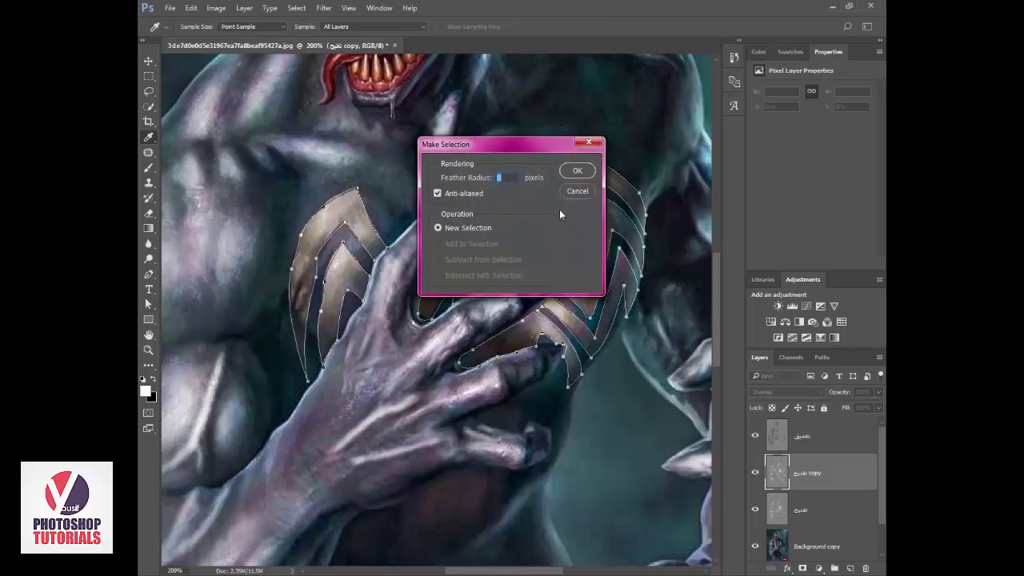
click(575, 171)
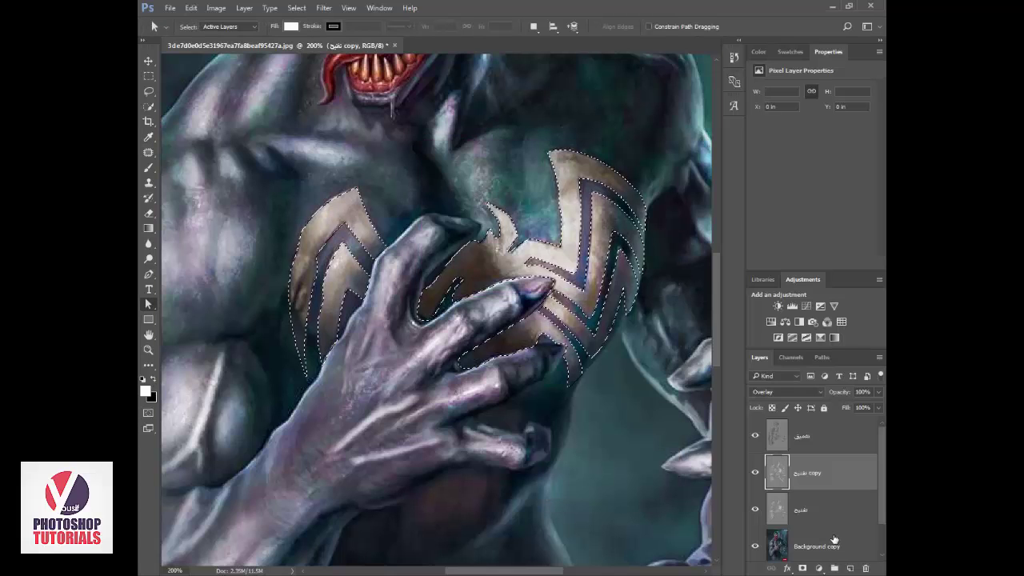
Invert the selection so only the emblem is selected, and copy it from the Background copy layer to a new layer.
click(816, 544)
key(ctrl+0)
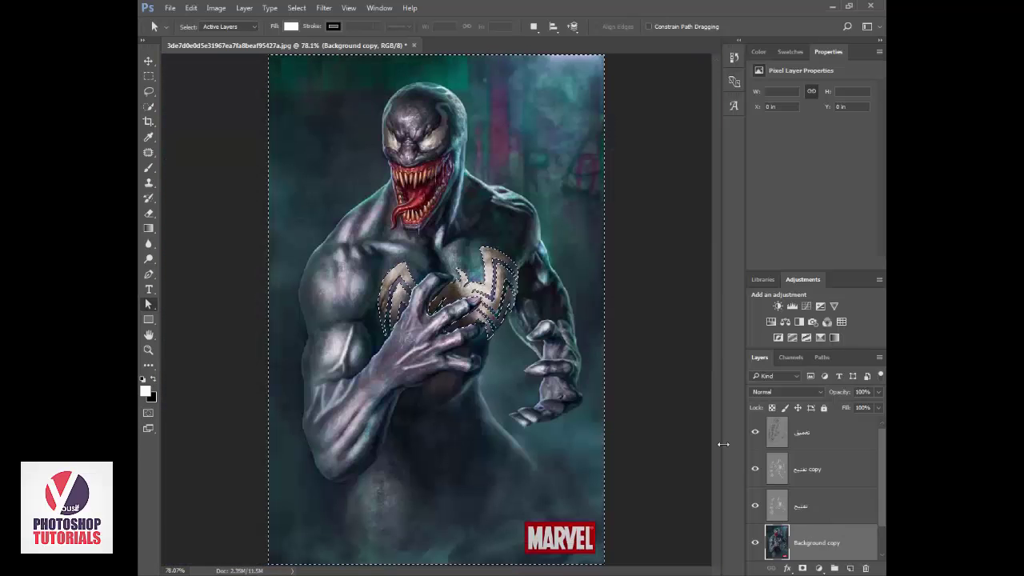
key(ctrl+shift+i)
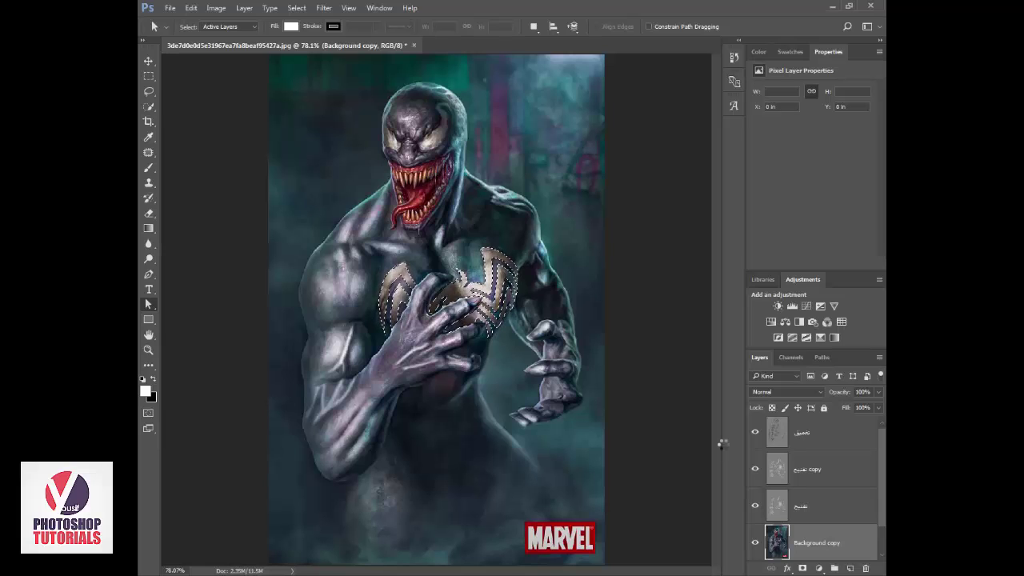
key(ctrl+j)
Try moving the copied emblem away from the chest, and undo the move.
key(v)
drag(483, 330, 540, 243)
key(ctrl+z)
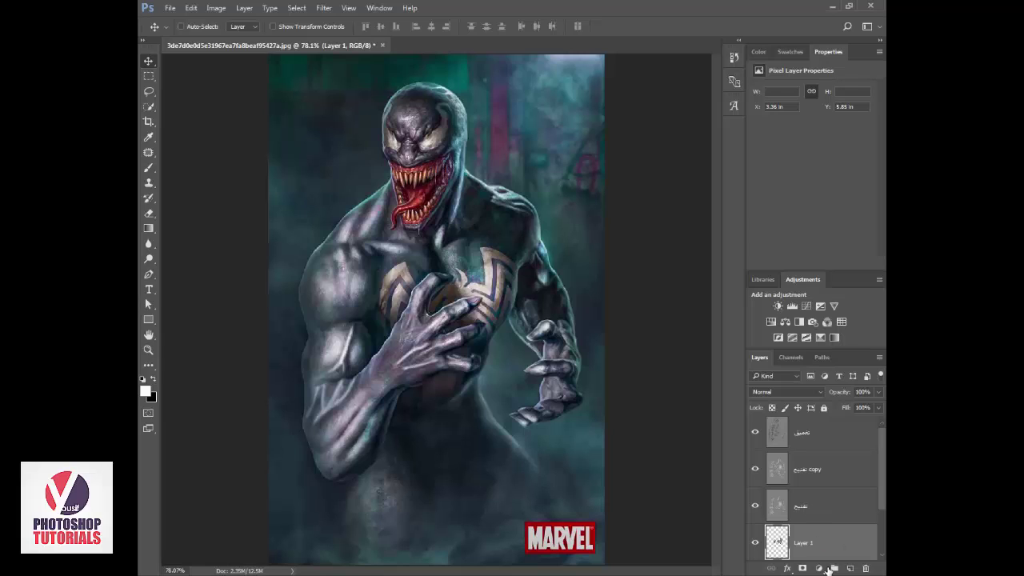
Add an Outer Glow with a cyan glow color to the copied emblem layer.
key(h)
double_click(788, 548)
drag(544, 109, 634, 432)
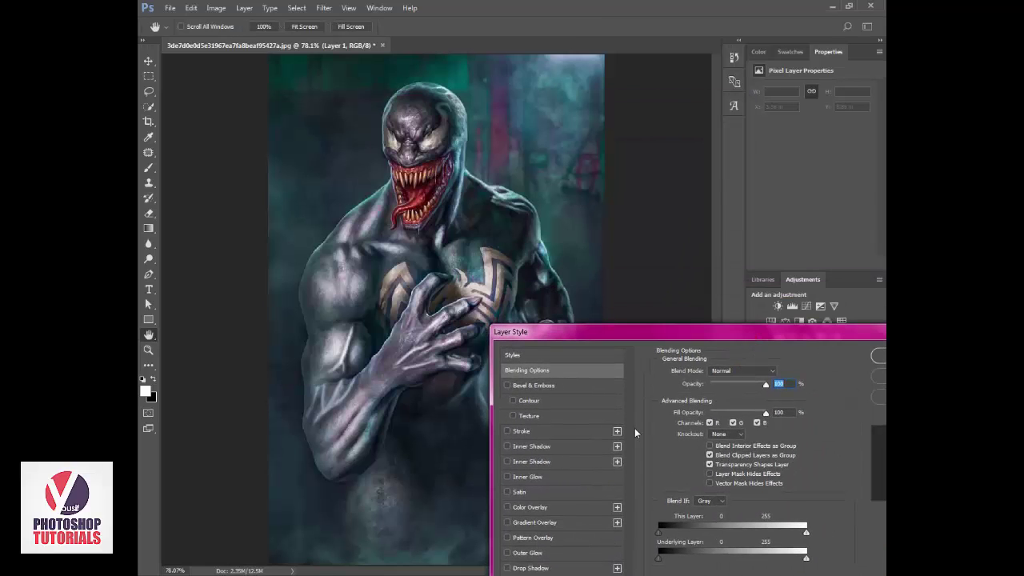
click(546, 553)
click(688, 410)
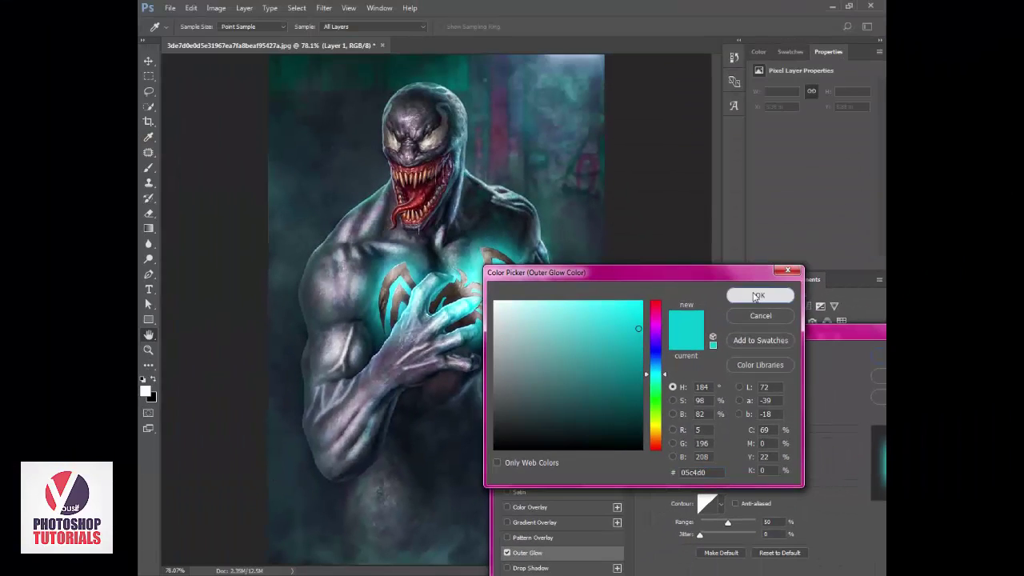
click(781, 200)
click(778, 314)
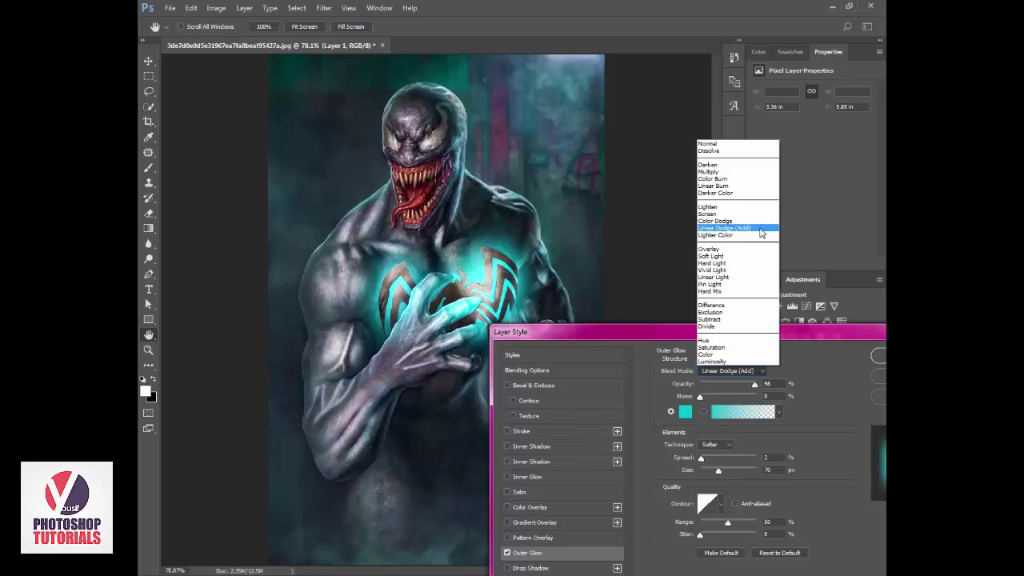
Set the Outer Glow to Linear Dodge (Add) with 100% opacity and a size of 27 px.
click(761, 230)
drag(752, 386, 758, 386)
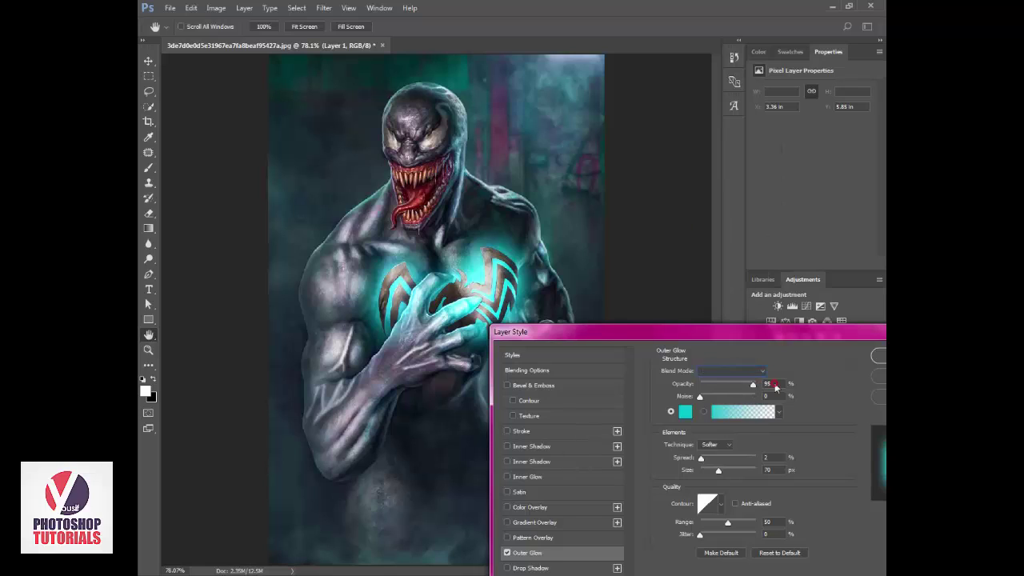
drag(718, 474, 717, 470)
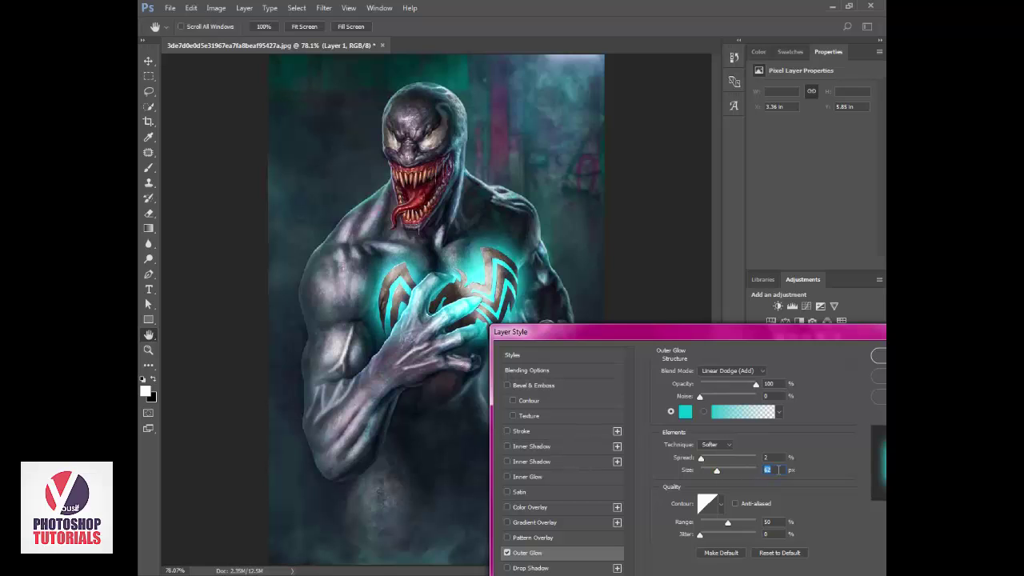
text(65)
drag(717, 470, 710, 472)
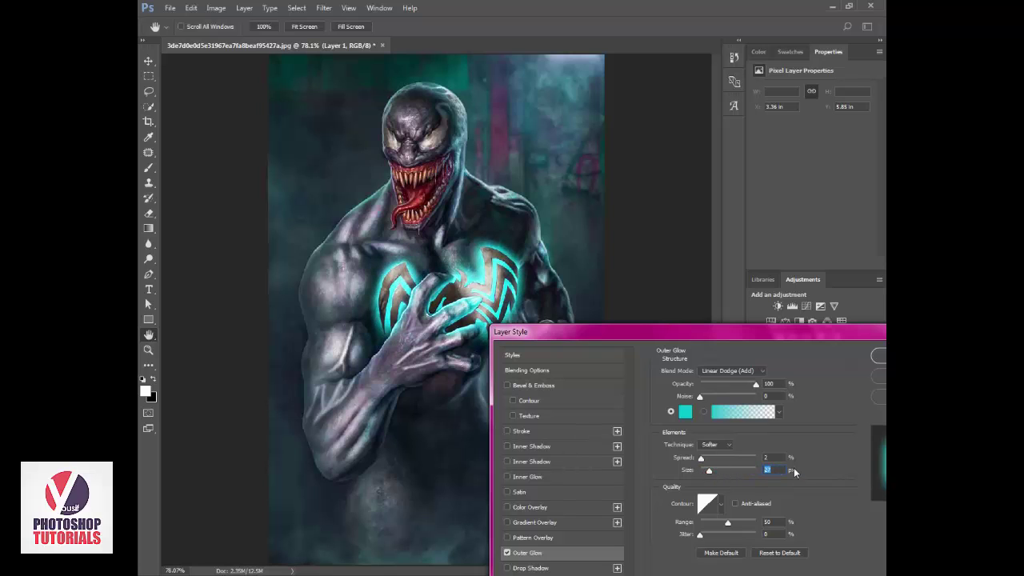
Add a cyan Inner Glow in Linear Dodge (Add) mode with about 53% opacity and a size of about 18 px.
click(543, 478)
click(687, 411)
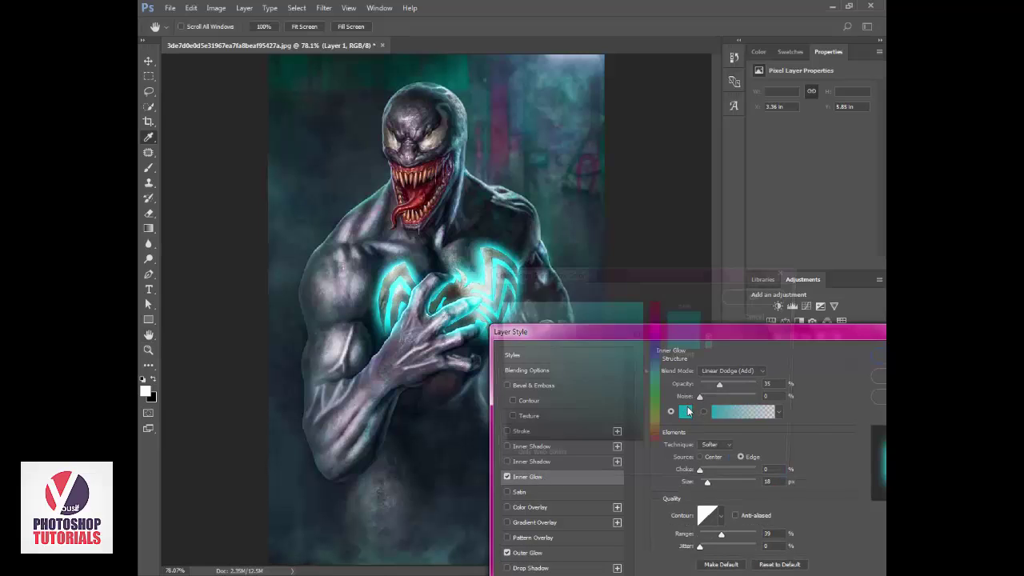
click(776, 303)
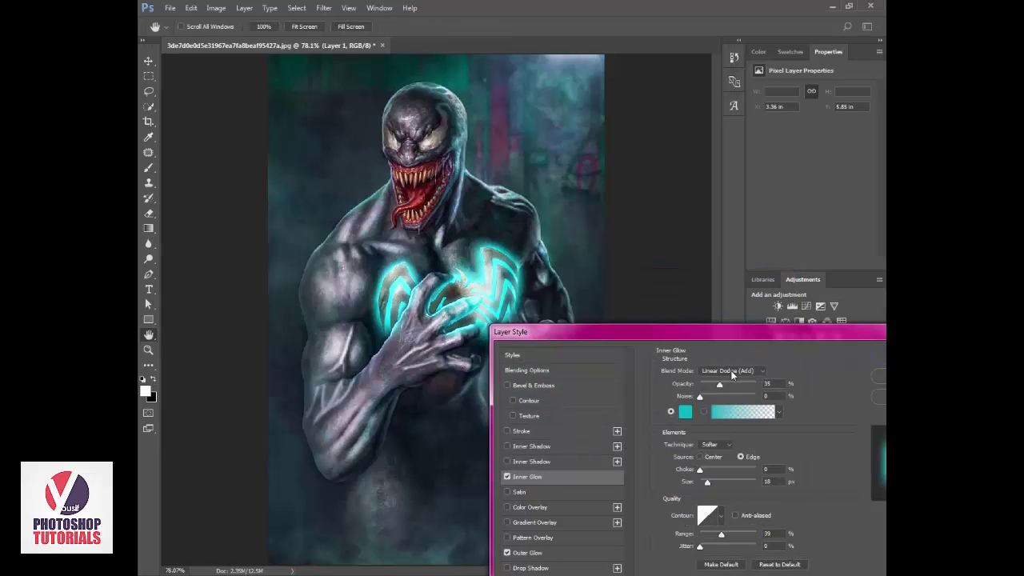
click(730, 372)
click(732, 373)
mouse_move(728, 392)
mouse_down()
mouse_move(747, 391)
mouse_move(735, 397)
mouse_up()
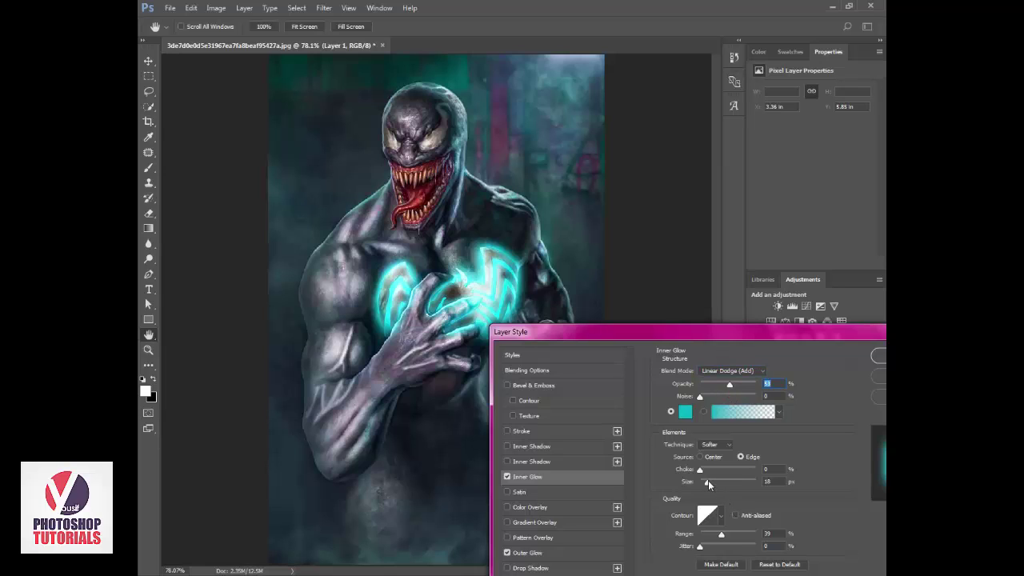
click(711, 481)
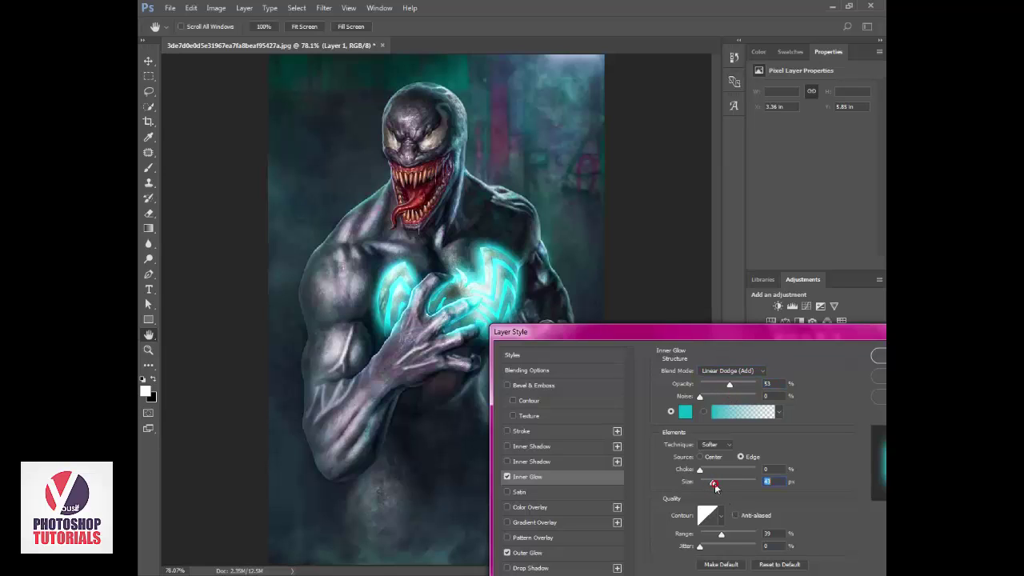
drag(711, 484, 708, 486)
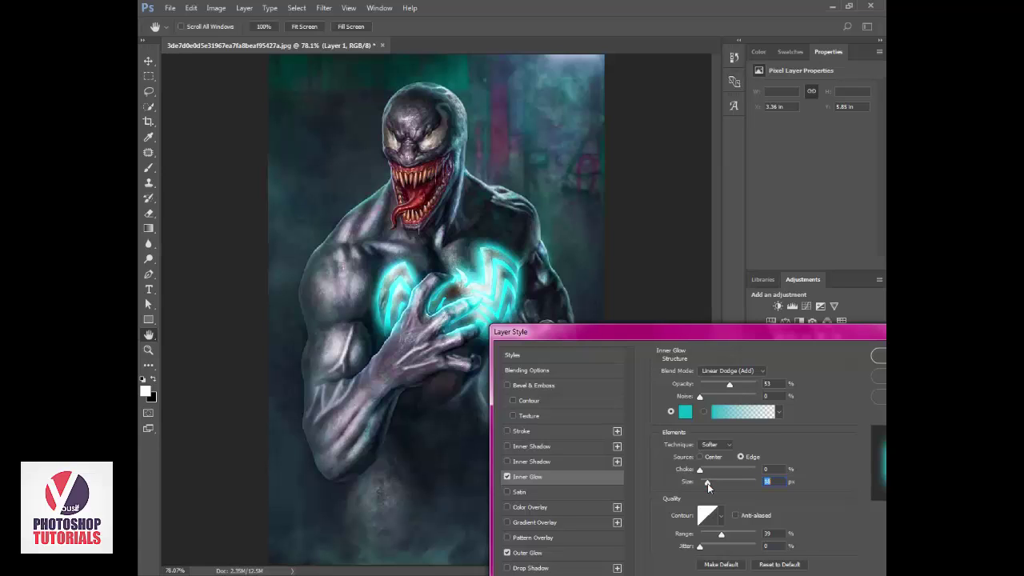
Add a white Color Overlay in Linear Dodge (Add) mode at about 20% opacity, and apply the layer style.
click(531, 508)
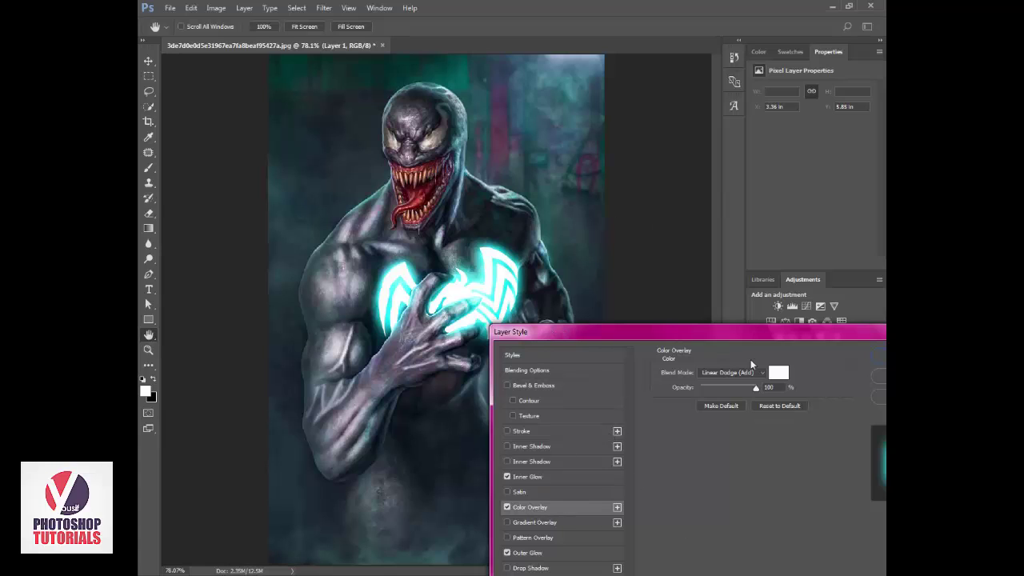
drag(733, 392, 650, 397)
drag(725, 397, 713, 399)
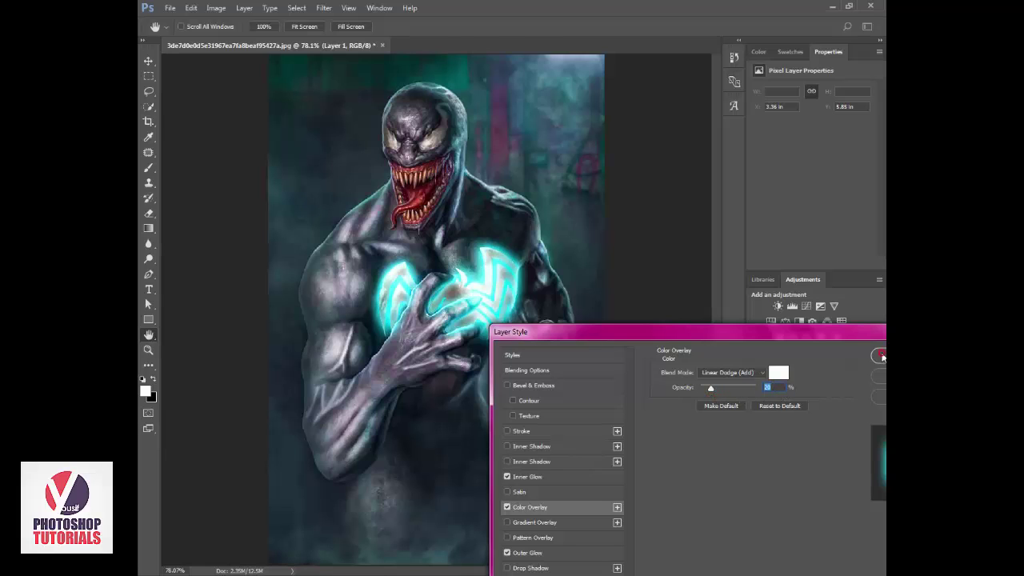
click(881, 356)
Soften and enlarge the emblem layer's Outer Glow to 72% opacity and a size of 43 px.
key(z)
alt+click(675, 382)
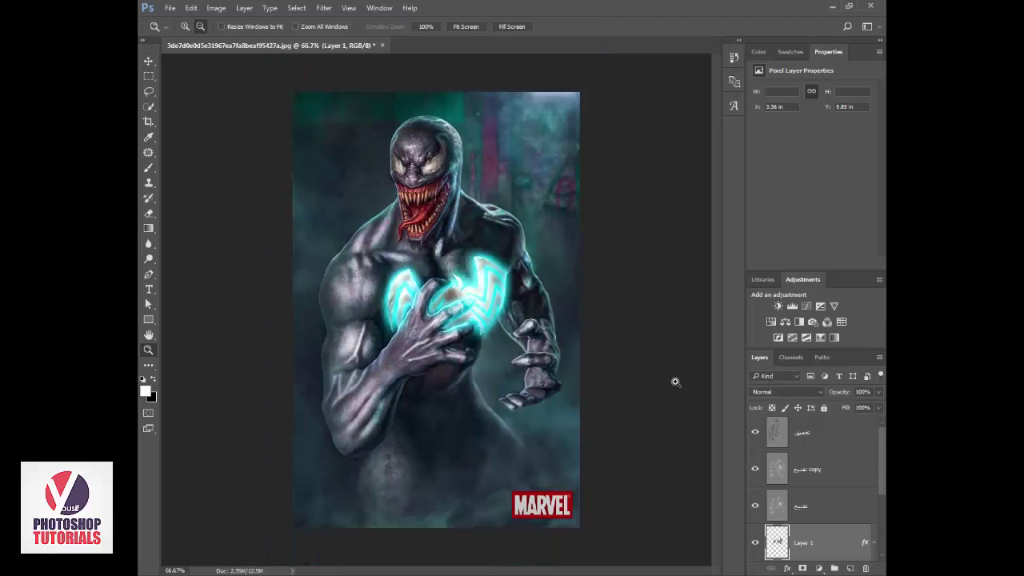
click(874, 543)
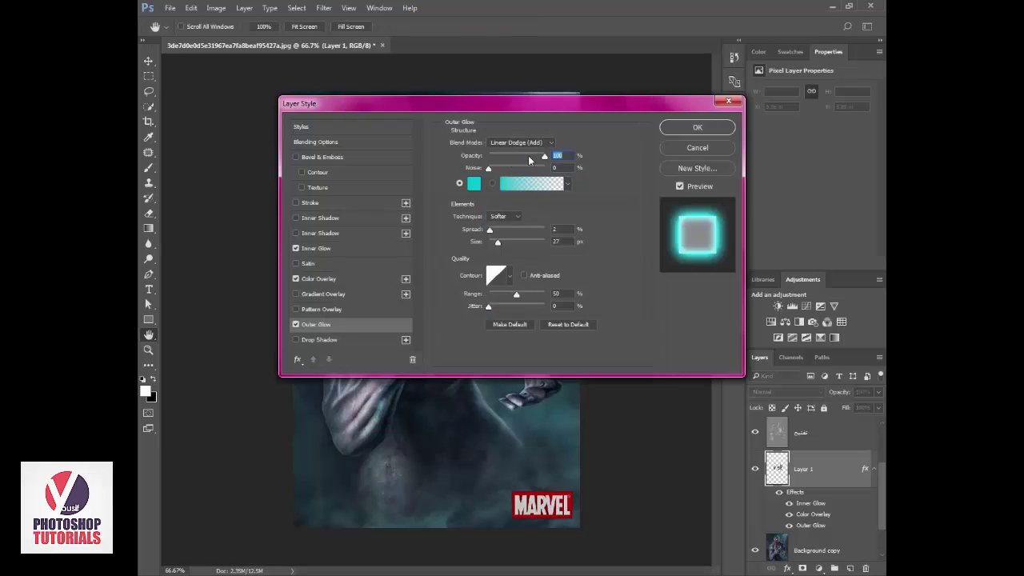
click(530, 157)
drag(536, 106, 656, 10)
drag(617, 149, 622, 149)
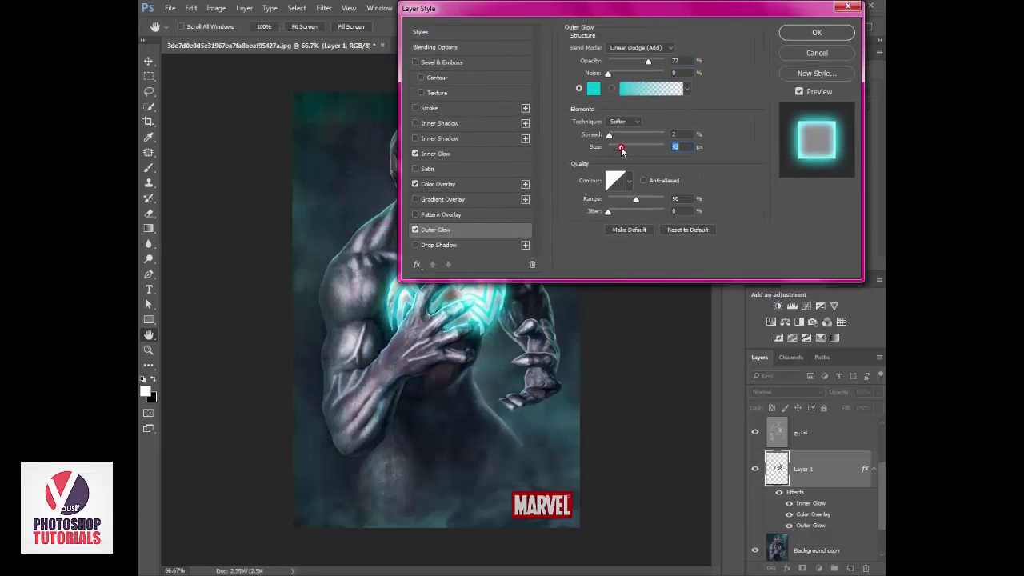
click(810, 34)
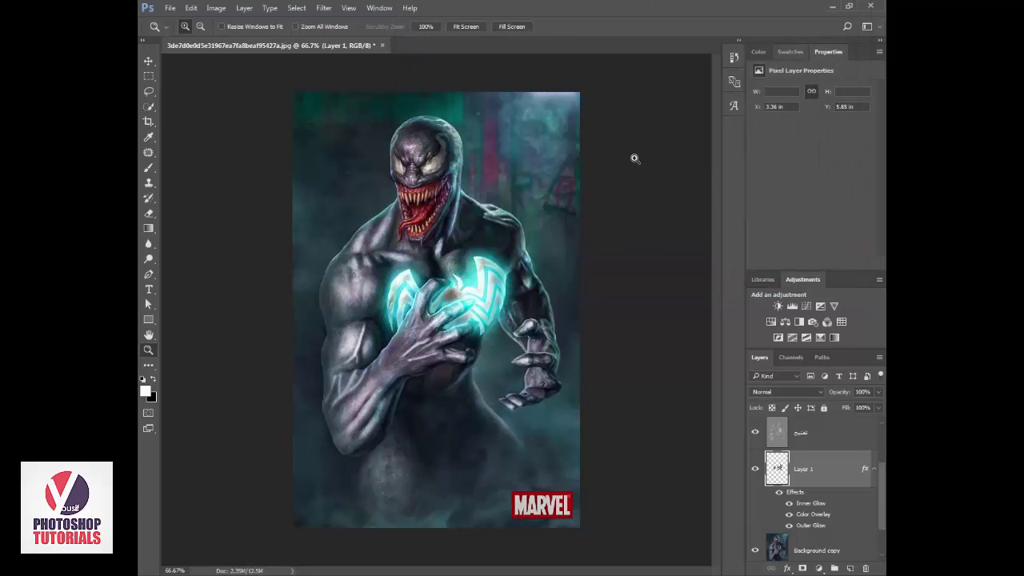
key(v)
drag(393, 134, 444, 184)
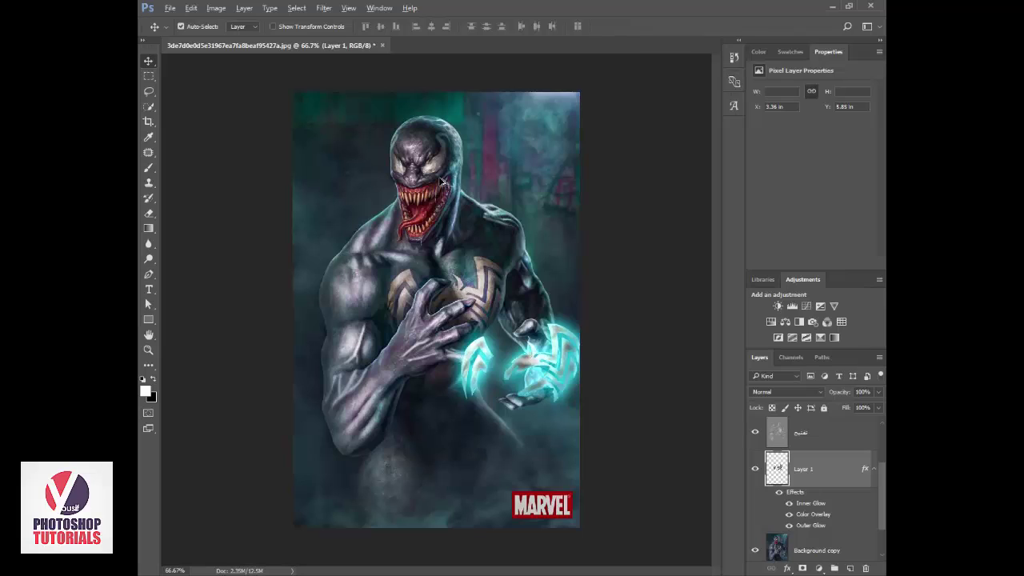
key(ctrl+z)
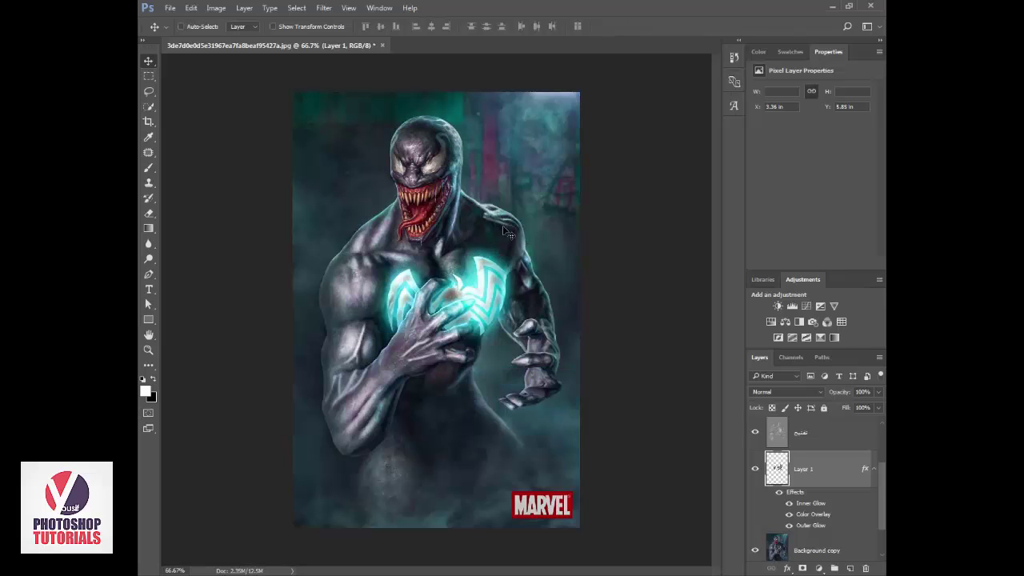
Outline the larger eye patch, including its curved upper tip, with a freehand Lasso selection.
key(z)
drag(366, 111, 461, 180)
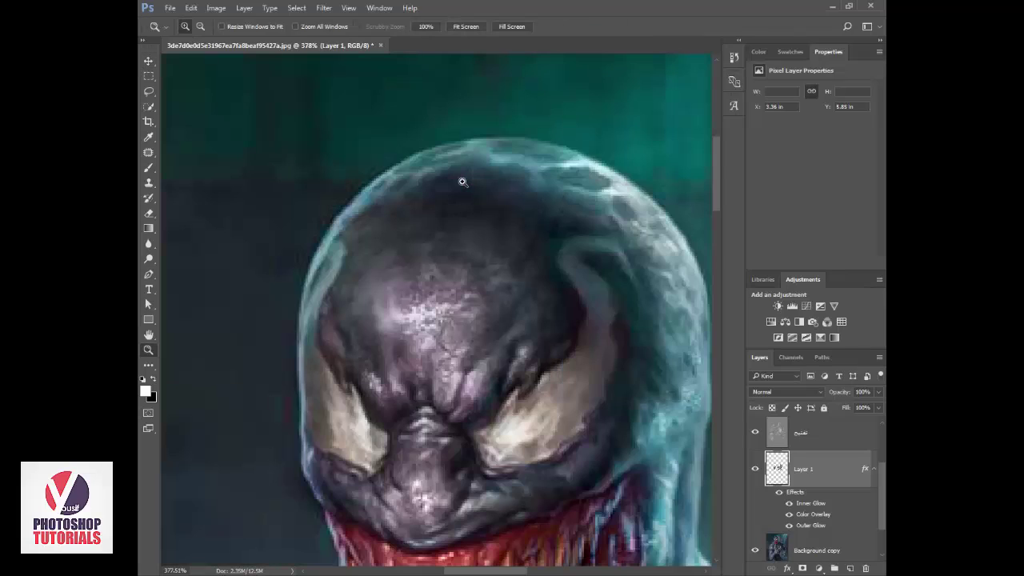
click(148, 91)
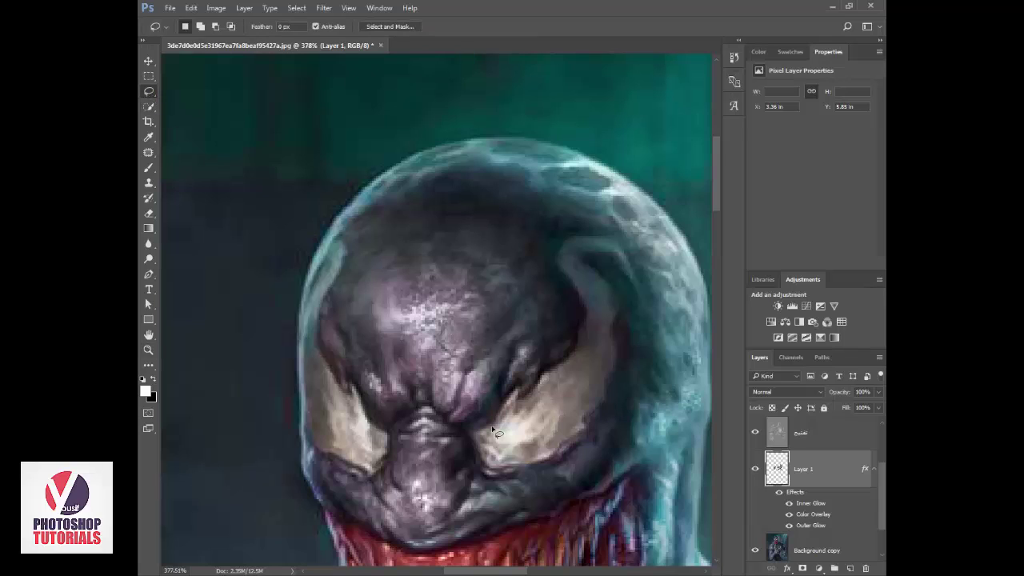
mouse_move(465, 431)
mouse_down()
mouse_move(490, 432)
mouse_move(516, 391)
mouse_move(581, 343)
mouse_move(588, 320)
mouse_move(565, 265)
mouse_move(568, 245)
mouse_move(599, 236)
mouse_move(623, 249)
mouse_move(642, 301)
mouse_move(612, 262)
mouse_move(592, 259)
mouse_move(624, 332)
mouse_move(588, 432)
mouse_move(553, 459)
mouse_move(505, 468)
mouse_move(484, 467)
mouse_move(462, 431)
mouse_up()
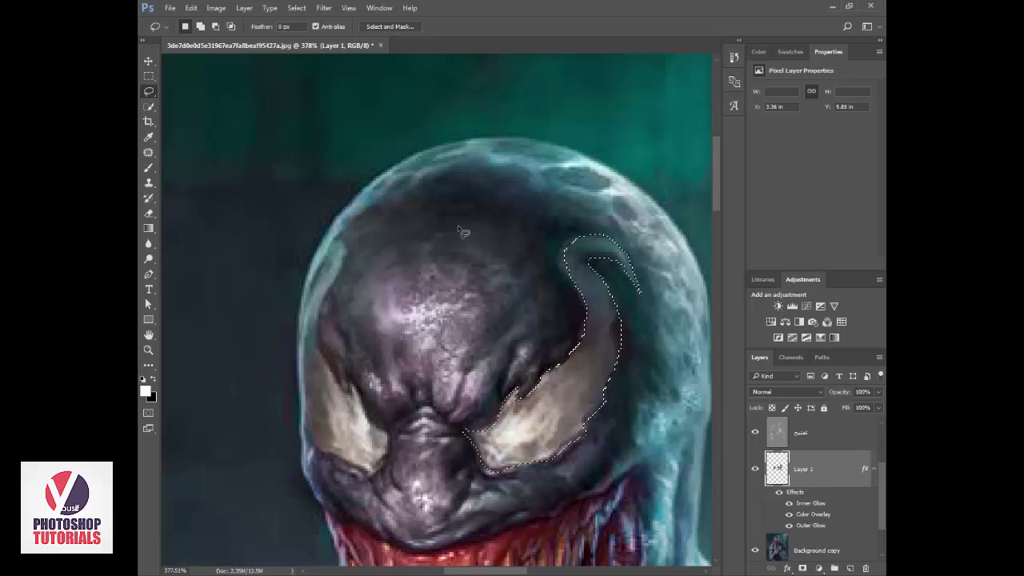
Refine the larger eye's selection by adding the missed outer edge and correcting the inside of its curved upper tip.
click(200, 26)
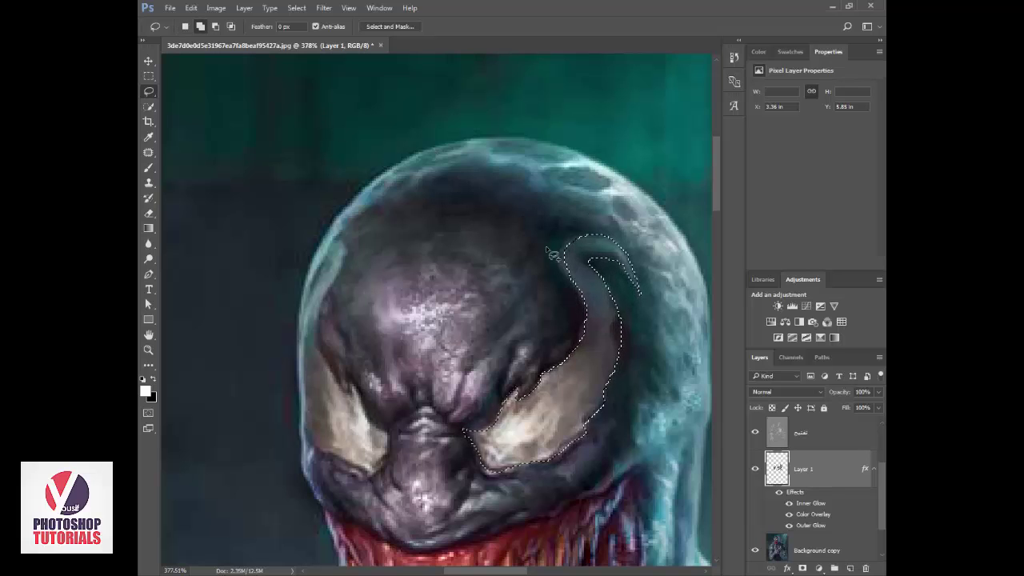
drag(579, 292, 581, 294)
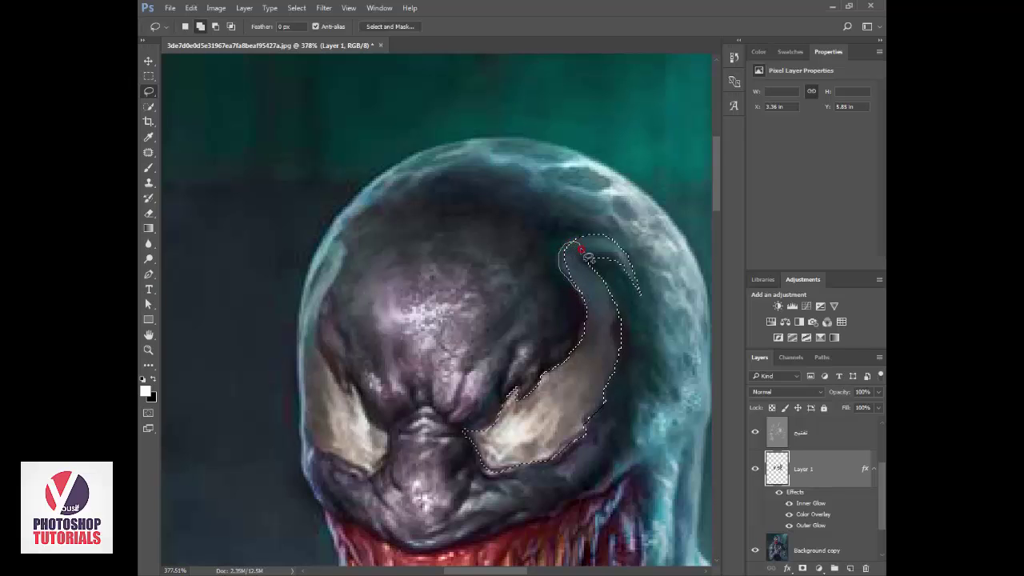
drag(677, 279, 634, 290)
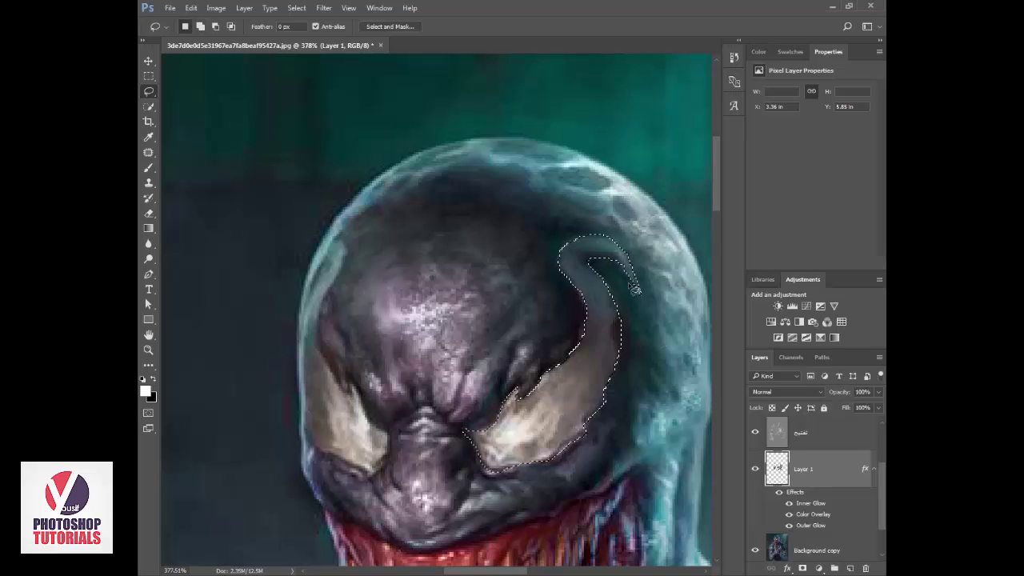
key(alt)
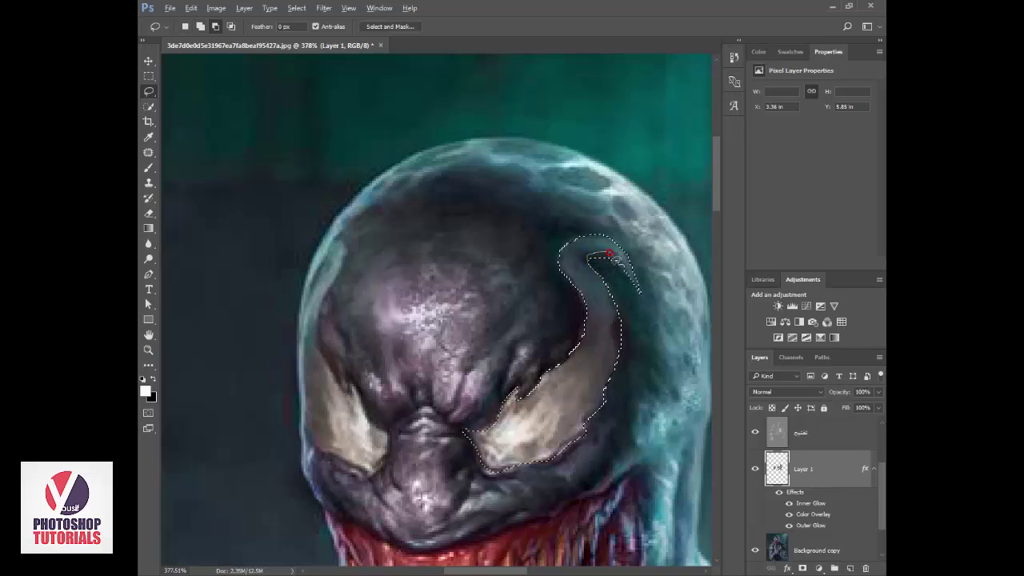
drag(631, 285, 629, 287)
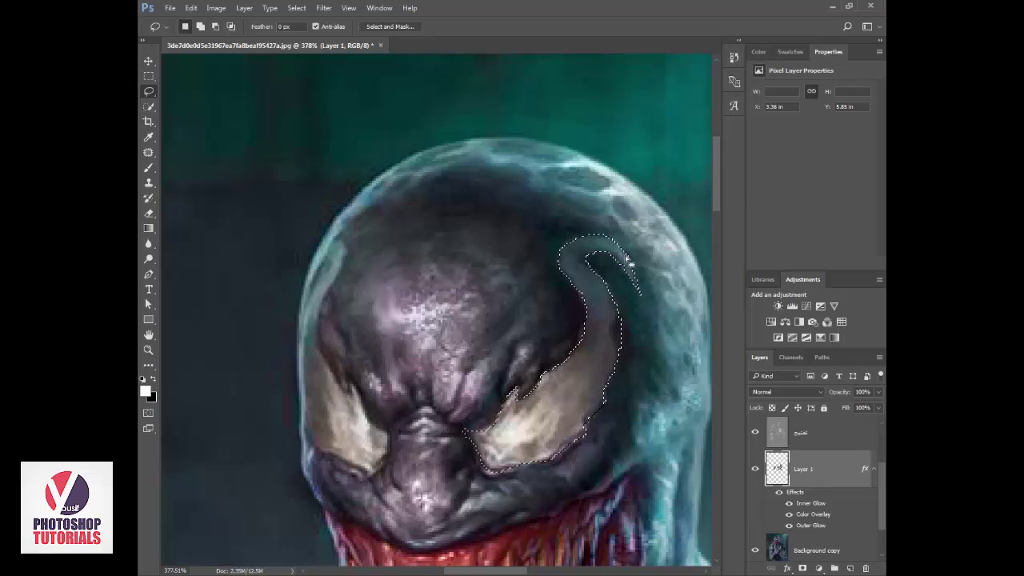
Add the smaller eye patch to the selection and copy both eyes from the Background copy layer onto a new layer.
mouse_move(334, 239)
mouse_down()
mouse_move(312, 433)
mouse_move(328, 458)
mouse_move(377, 485)
mouse_move(392, 449)
mouse_up()
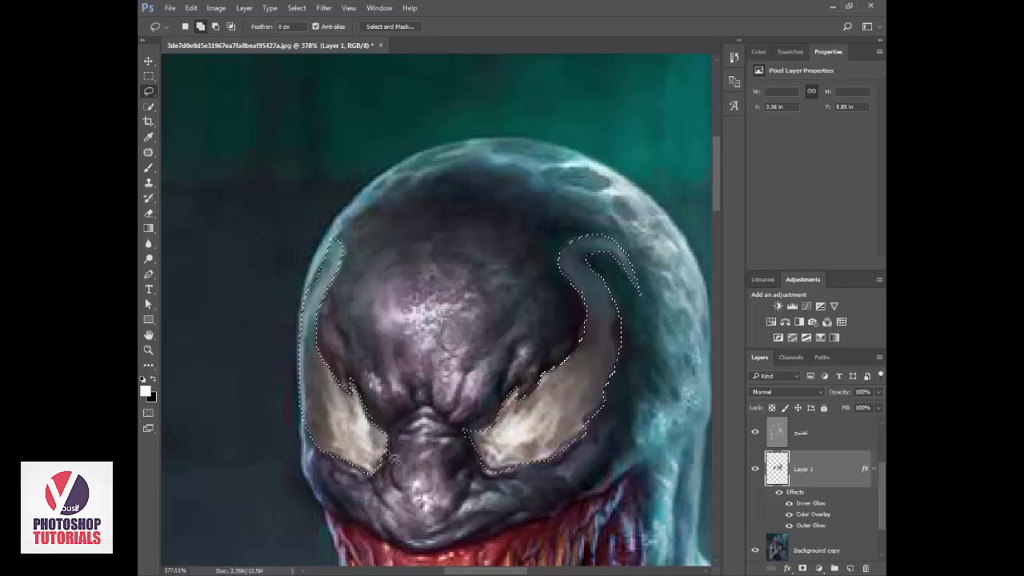
scroll(824, 496, down, 1)
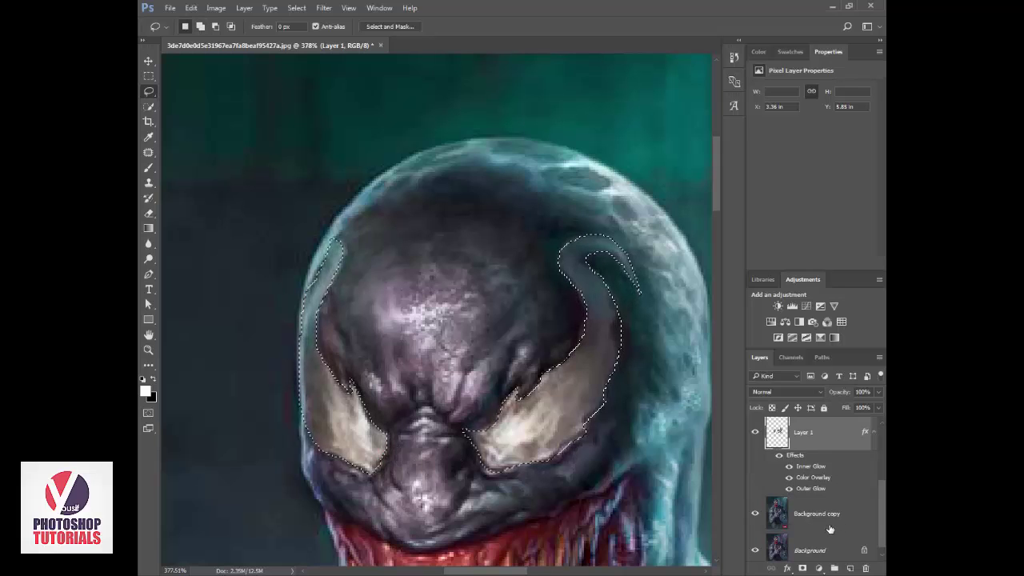
click(828, 520)
key(ctrl+j)
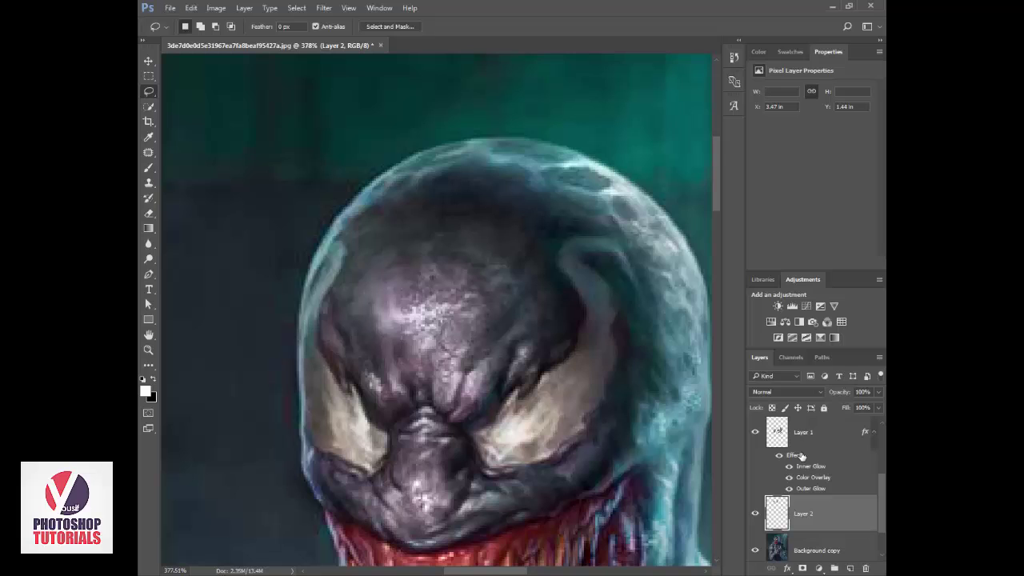
Copy the emblem layer's glow and overlay effects to the new eyes layer.
drag(797, 456, 822, 514)
key(ctrl+0)
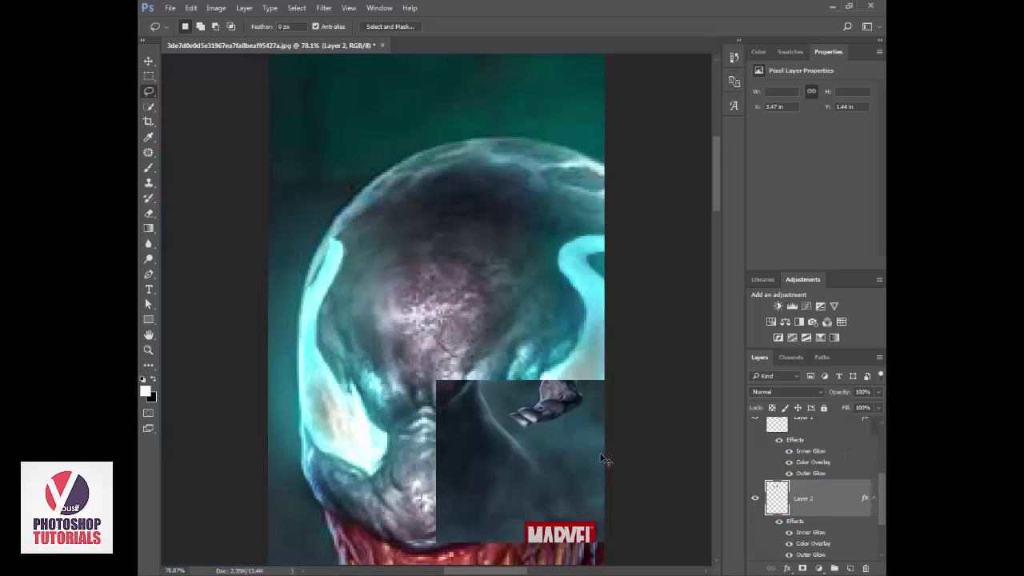
key(z)
alt+click(497, 331)
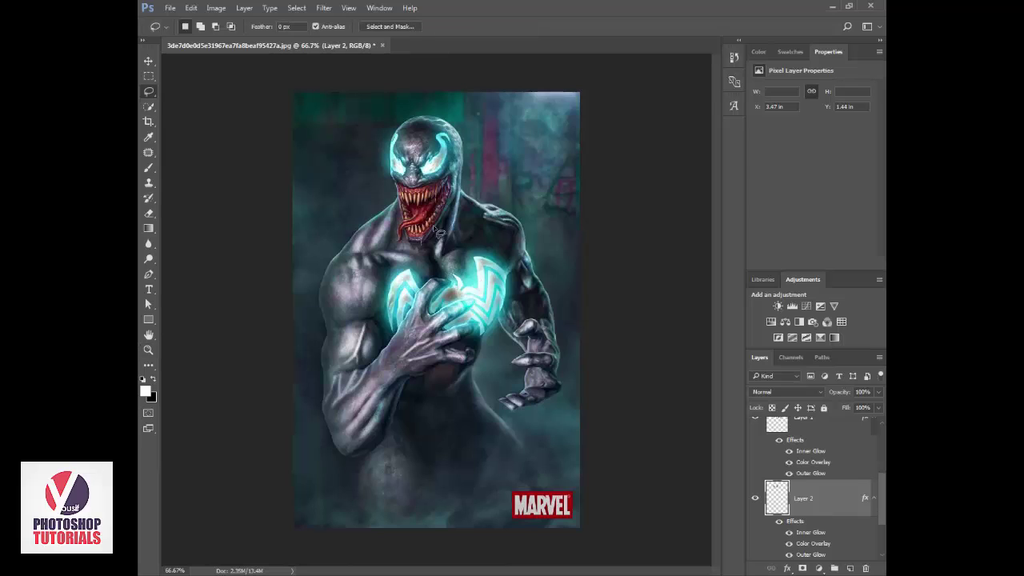
Draw a Lasso selection around the open mouth and along the edge of the lower jaw.
click(471, 239)
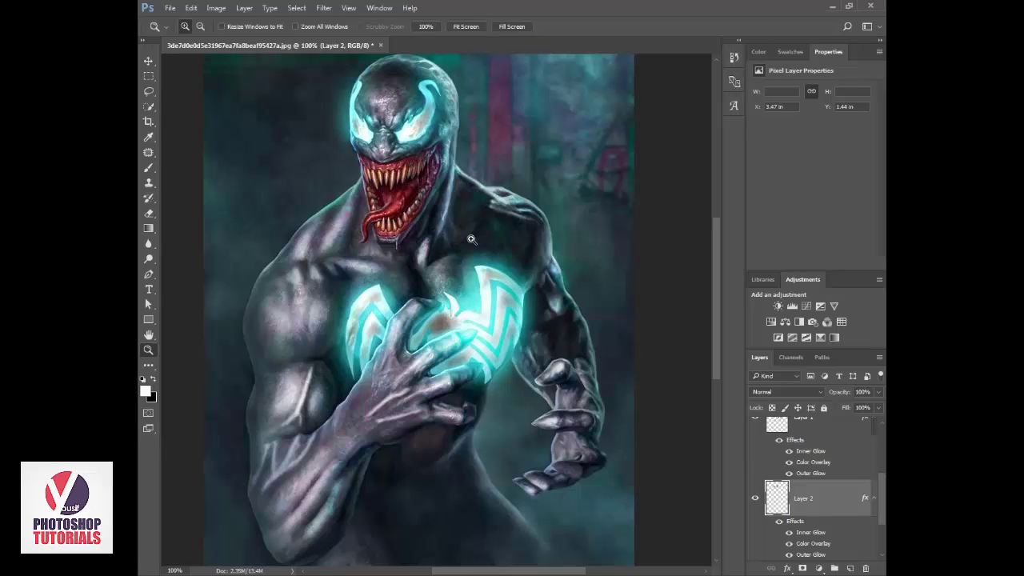
click(486, 291)
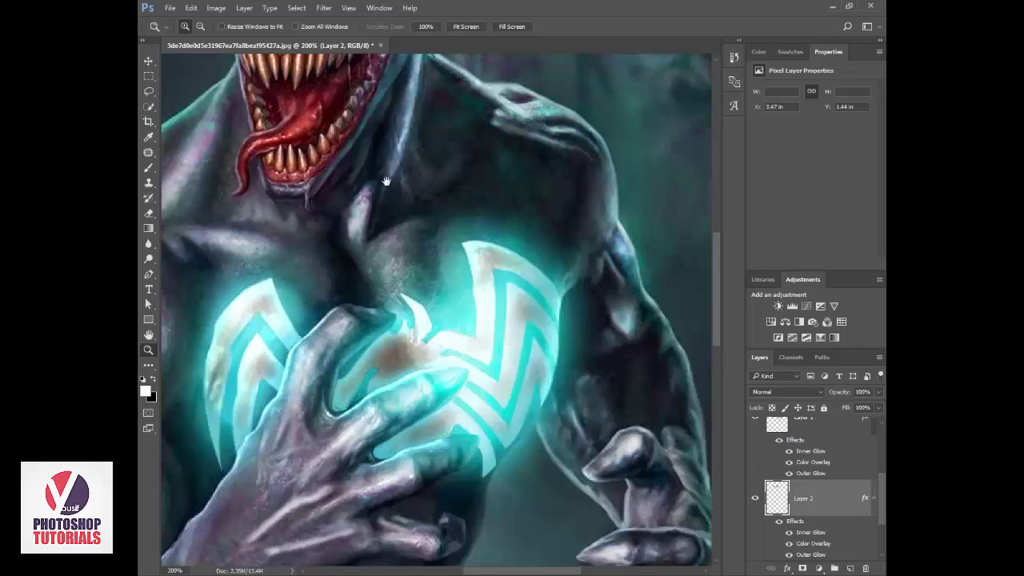
drag(391, 189, 483, 354)
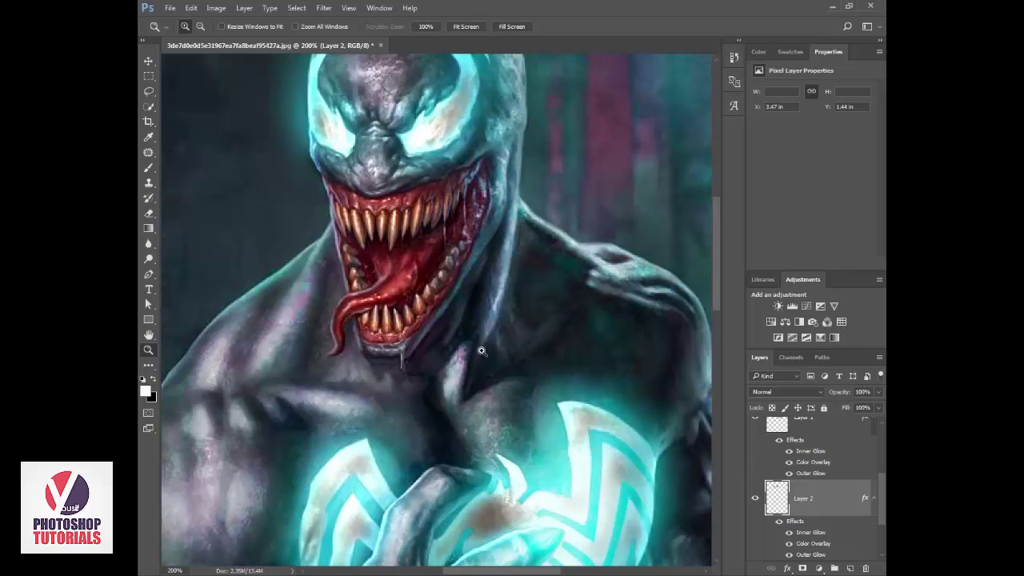
click(437, 345)
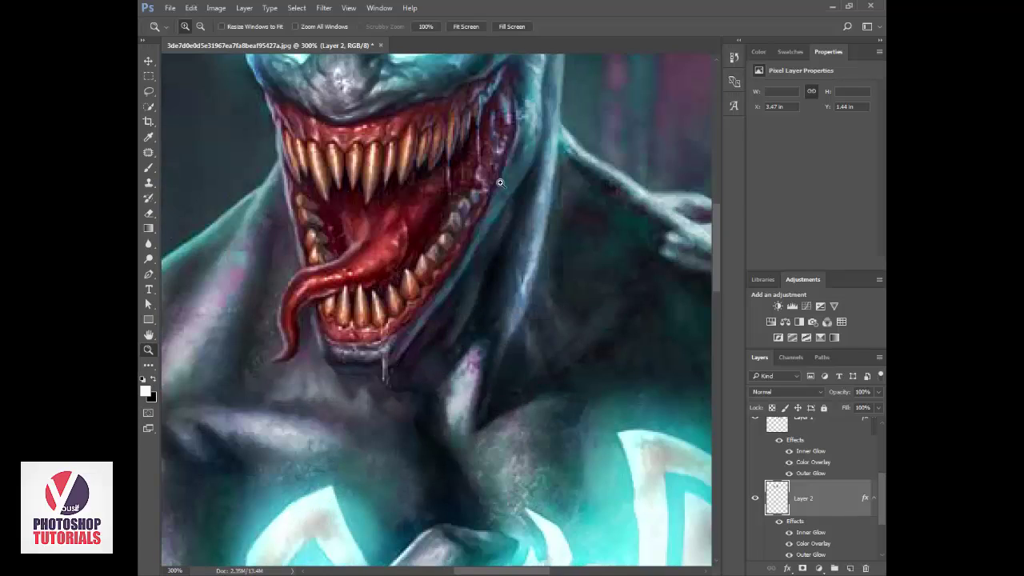
click(148, 91)
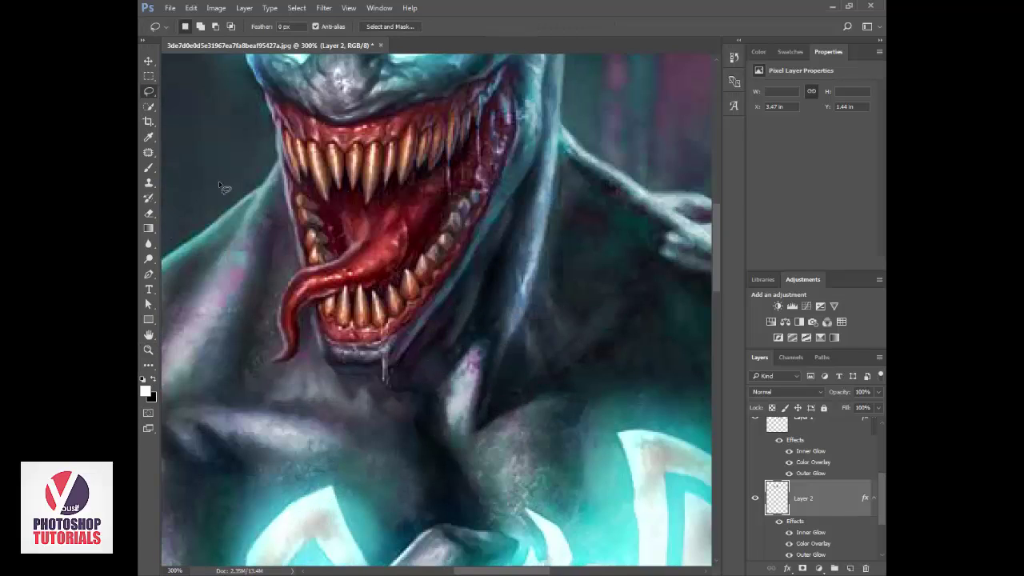
drag(309, 319, 317, 340)
mouse_move(399, 357)
mouse_down()
mouse_move(492, 223)
mouse_move(519, 135)
mouse_move(372, 138)
mouse_move(318, 202)
mouse_move(298, 327)
mouse_move(382, 370)
mouse_up()
Set the Brush's foreground color to the Outer Glow's cyan, 05c4d0.
key(b)
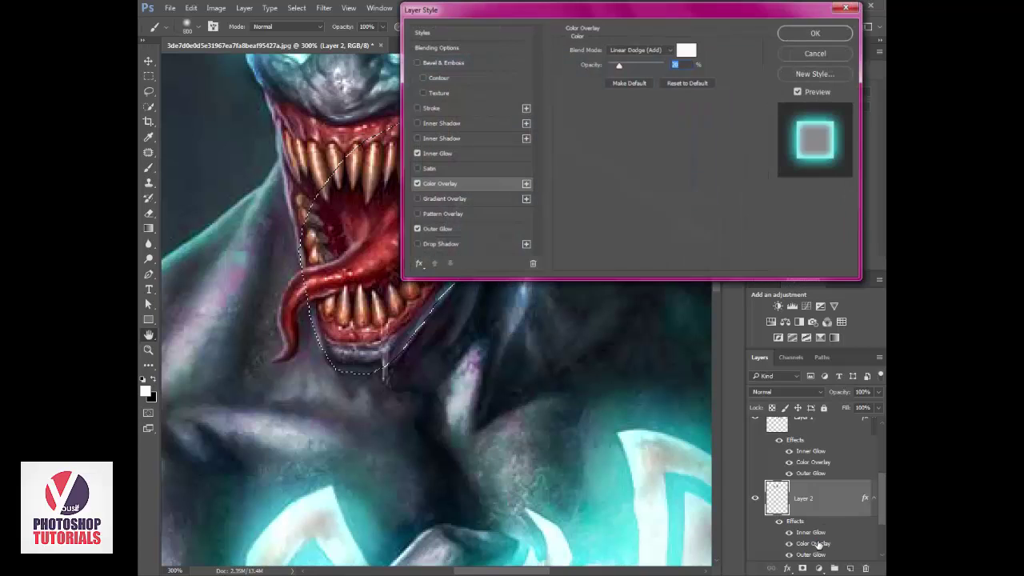
double_click(816, 544)
click(437, 230)
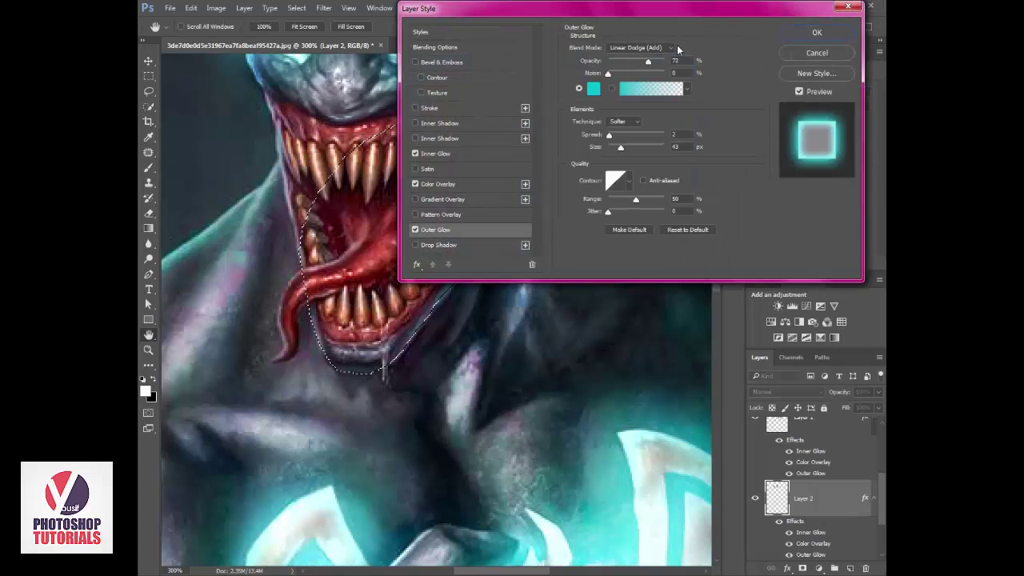
click(593, 88)
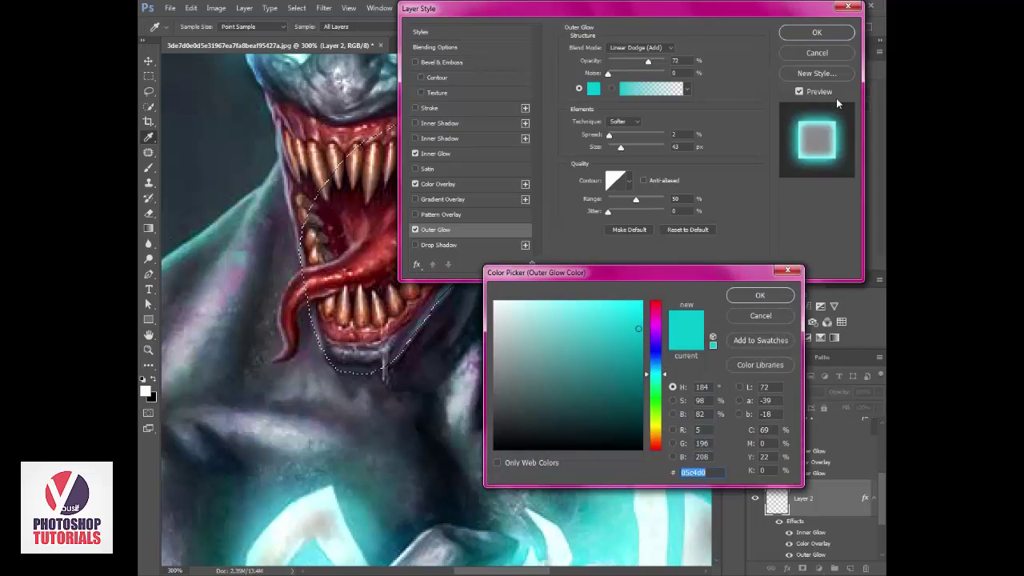
key(Return)
click(817, 32)
click(145, 391)
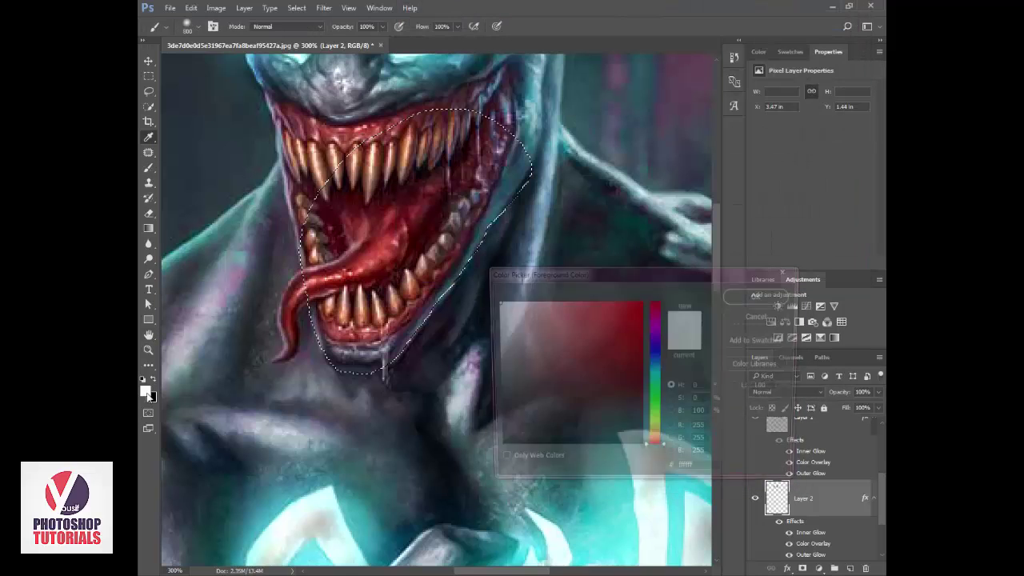
click(760, 296)
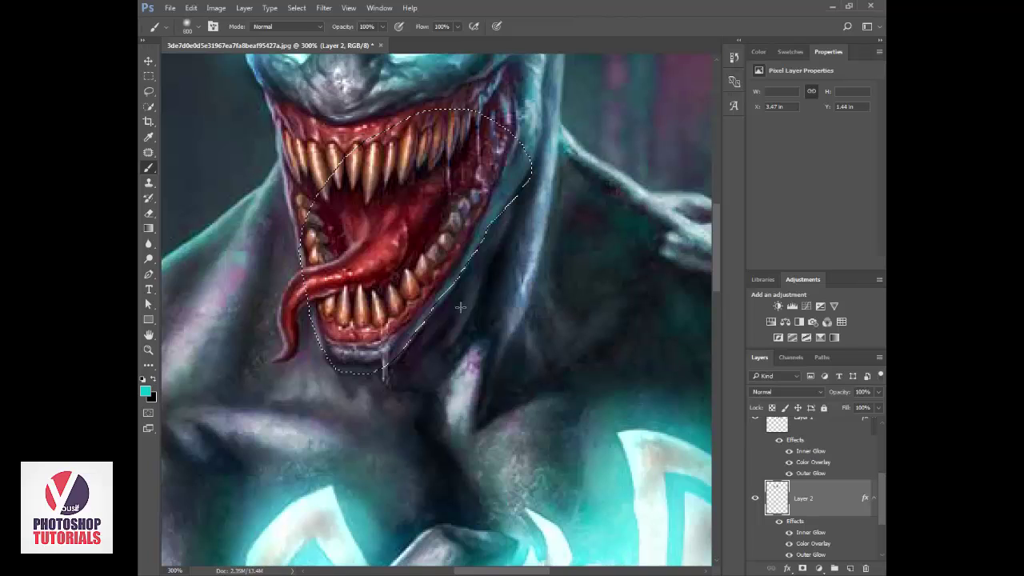
Reduce the brush size to 90 px.
key([)
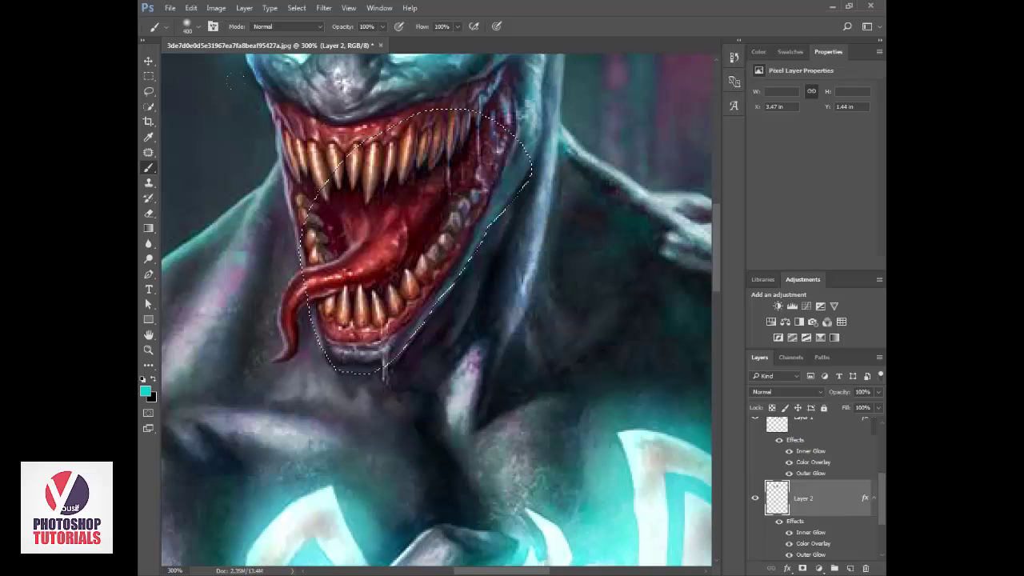
key(bracketleft)
key(bracketleft)
key(bracketleft)
key(bracketleft)
key(bracketleft)
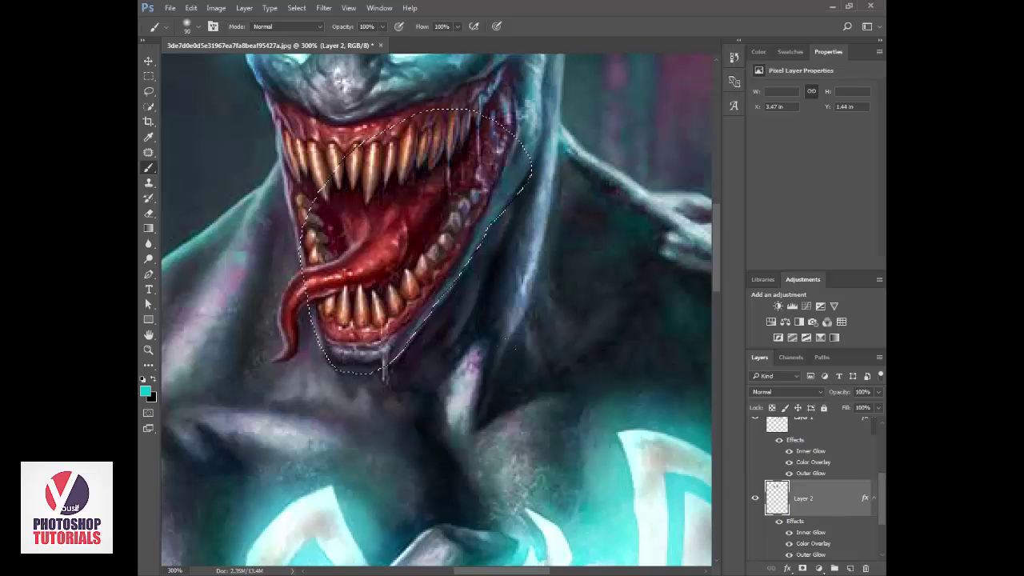
Collapse the layer effects lists and create a new layer above Background copy in Linear Dodge (Add) mode.
click(877, 506)
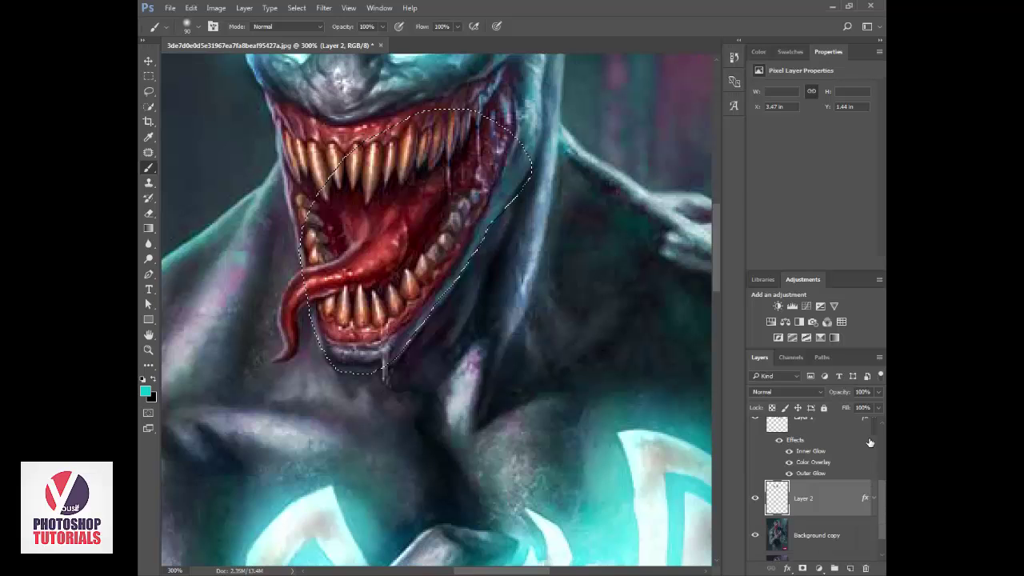
click(873, 434)
click(848, 504)
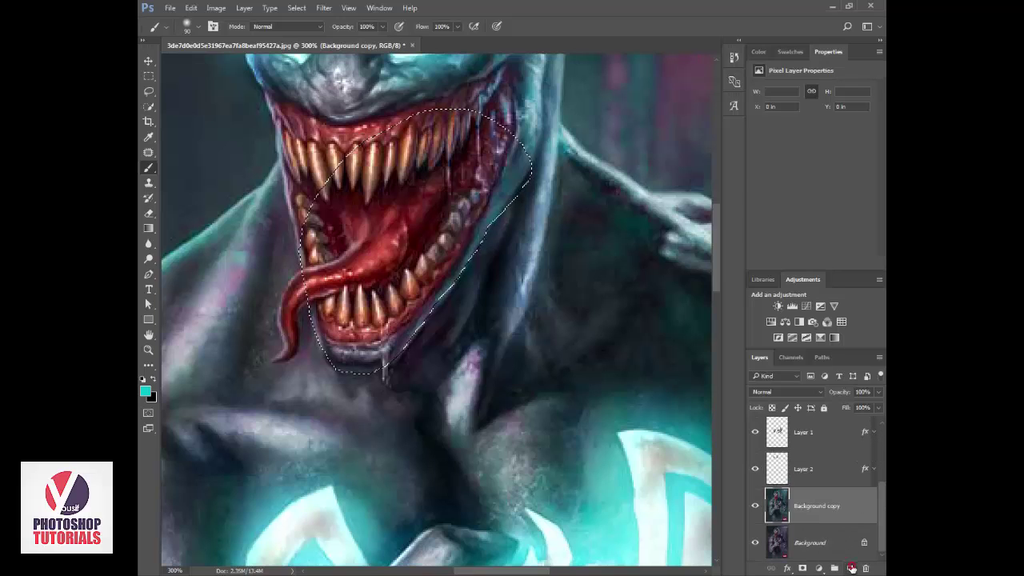
click(850, 569)
click(787, 392)
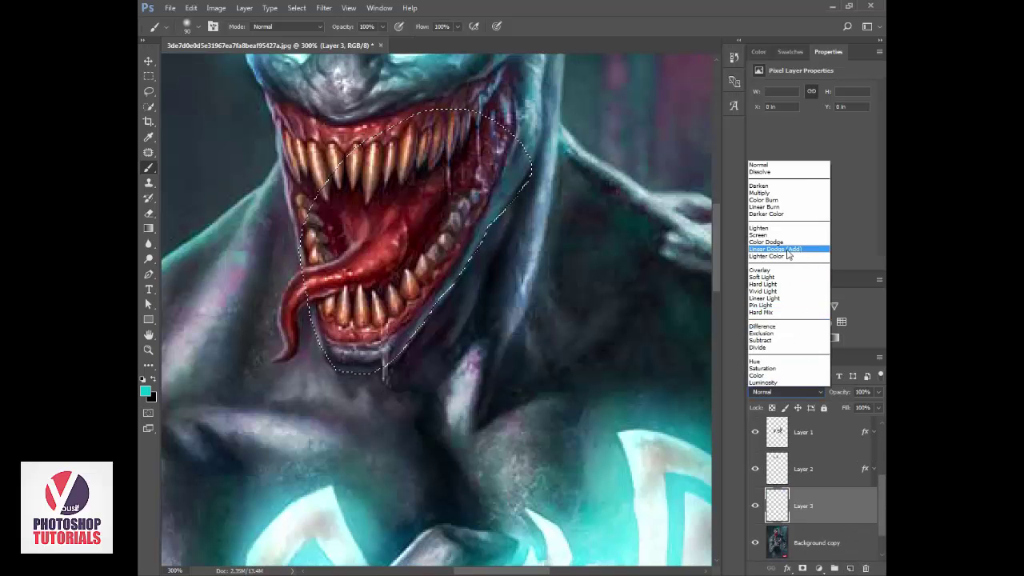
click(782, 249)
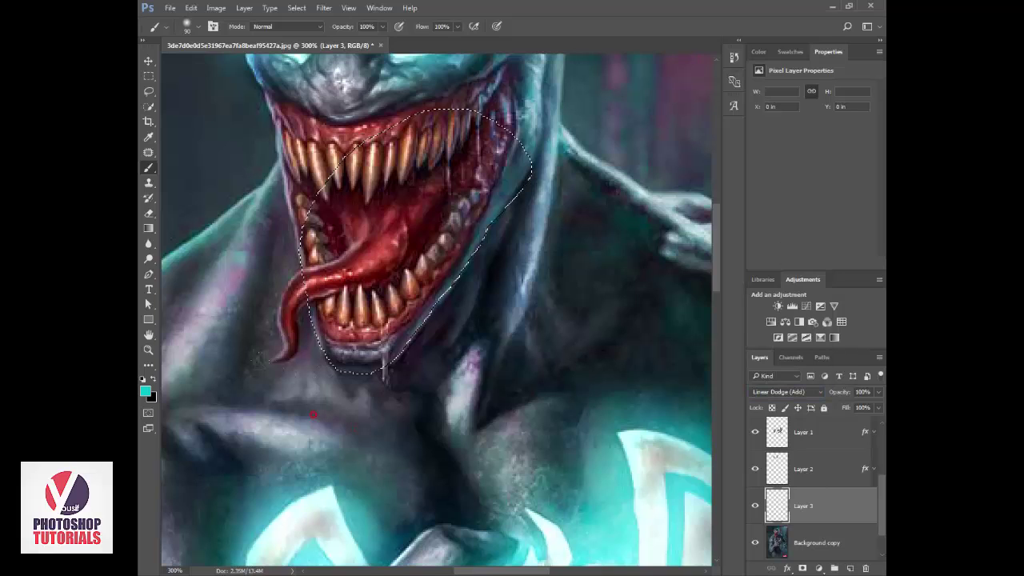
Paint a subtle cyan glow along the selected chin and lower jaw edge with the 90 px brush, redoing the first stroke, and deselect.
drag(409, 423, 548, 272)
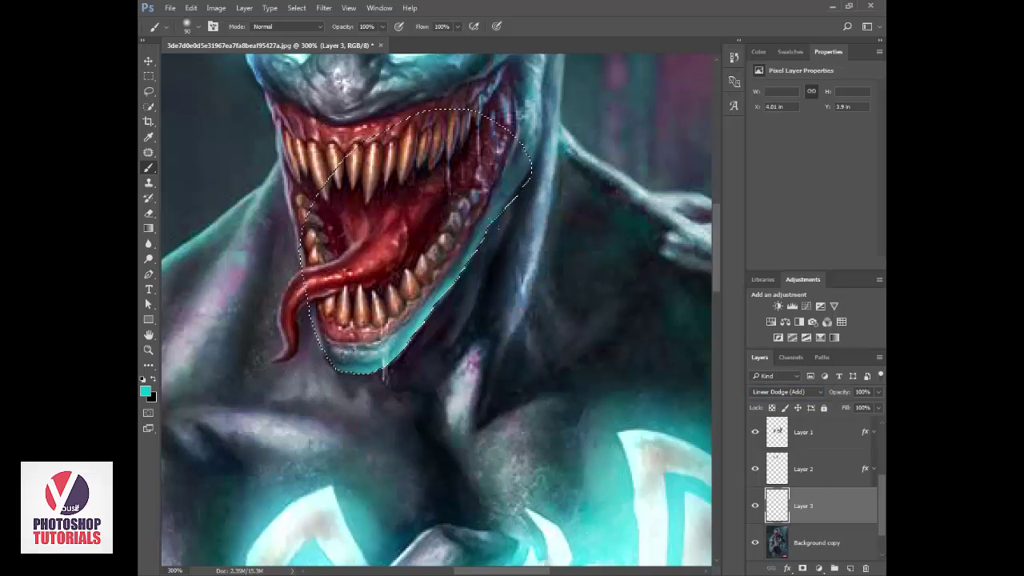
key(ctrl+z)
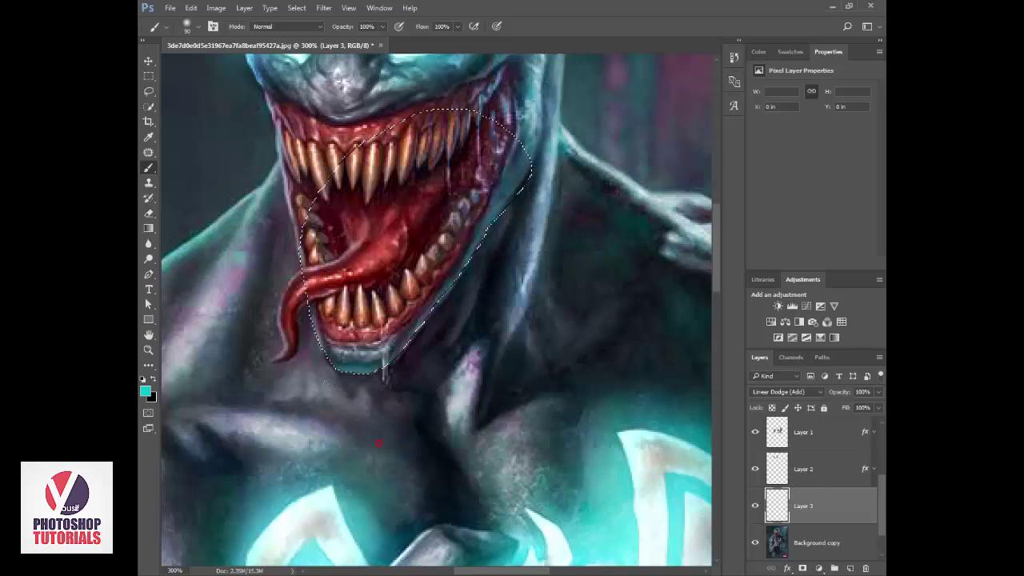
drag(475, 374, 564, 278)
key(ctrl+d)
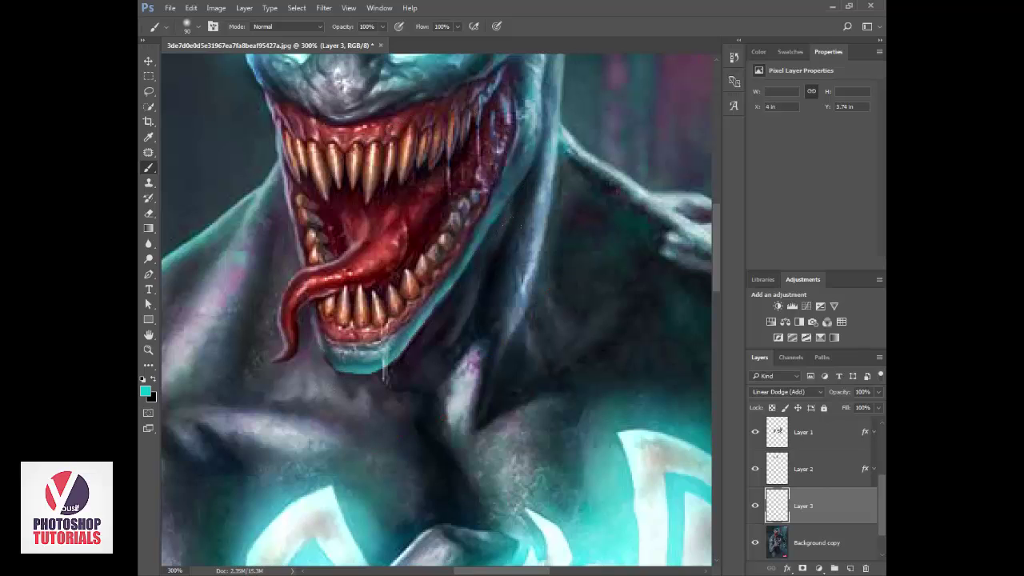
Soften the painted jaw glow with the 25 px Blur tool.
key(z)
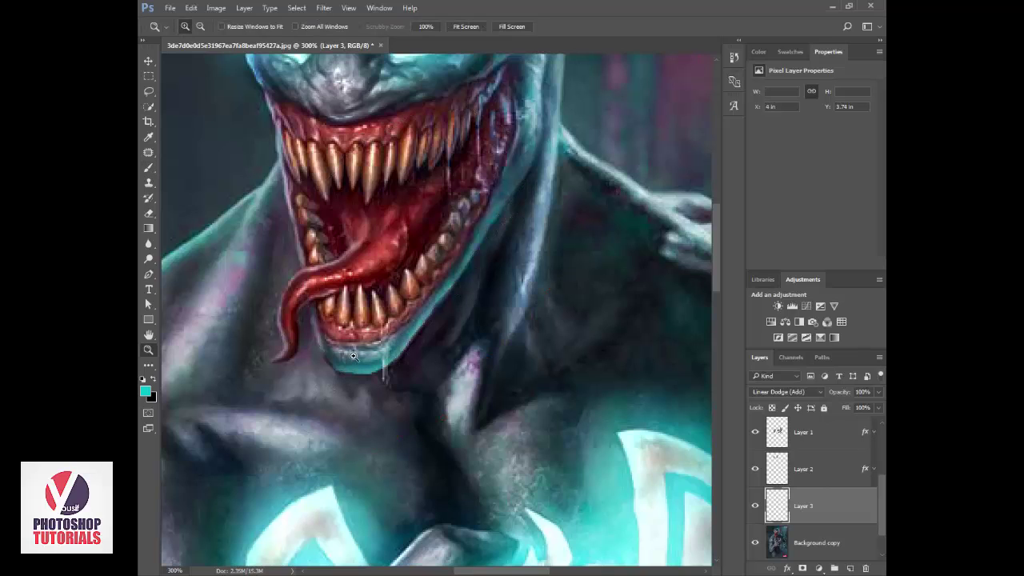
click(148, 243)
click(195, 243)
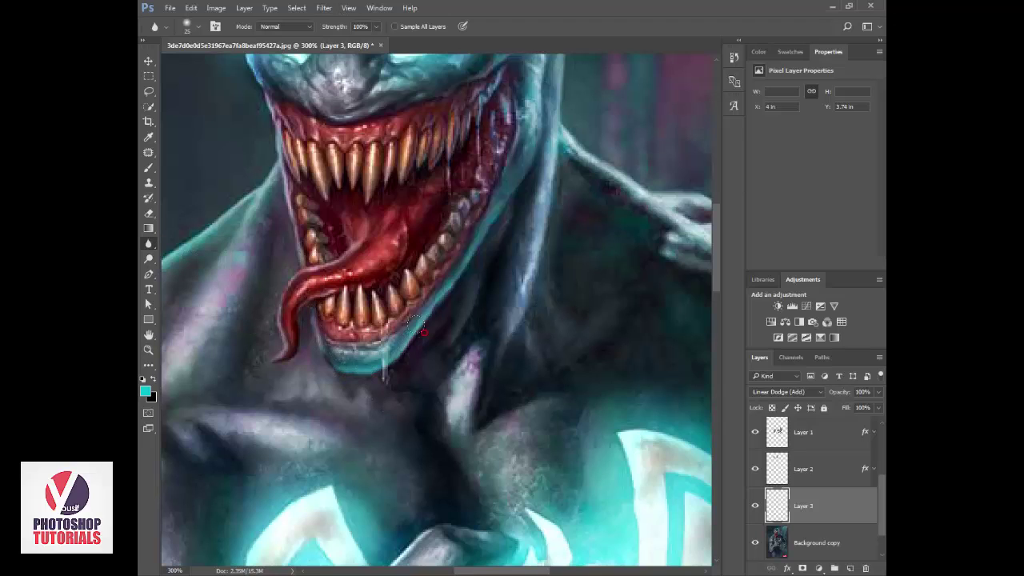
key(ctrl+minus)
key(ctrl+minus)
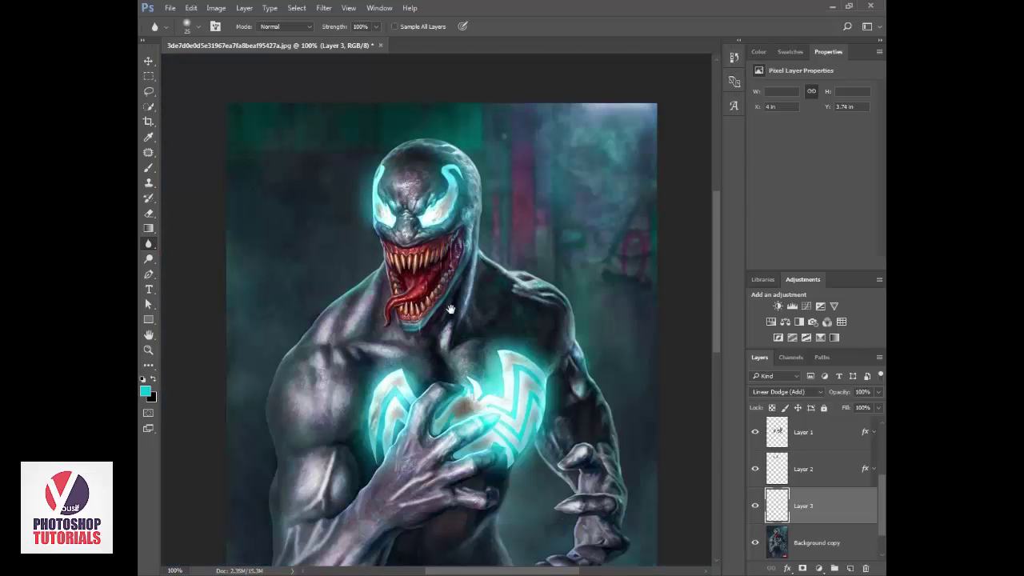
Draw a Lasso selection around the part of the tongue hanging out of the mouth.
drag(452, 310, 491, 238)
key(z)
drag(398, 185, 479, 269)
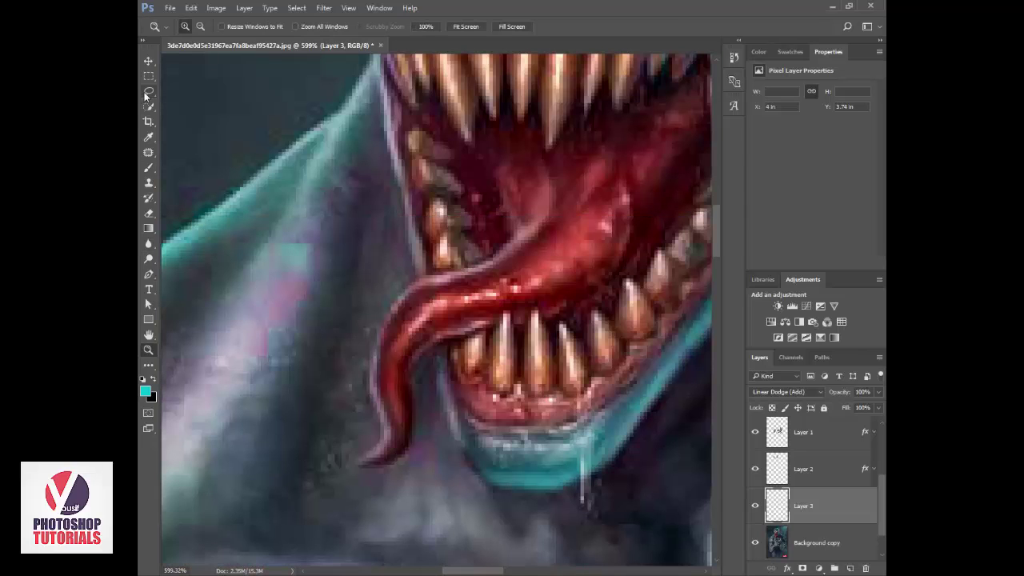
click(148, 93)
drag(477, 332, 439, 348)
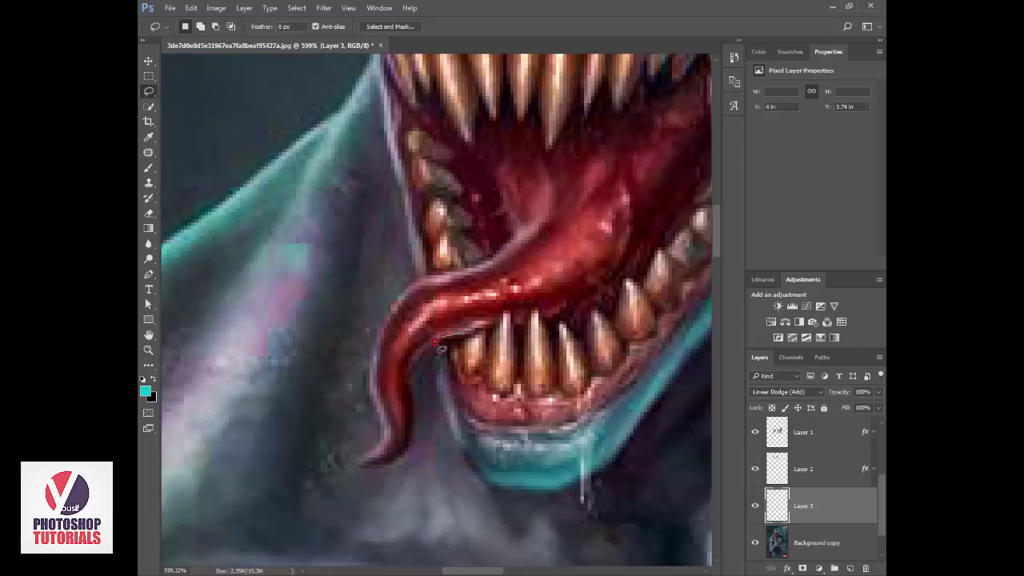
mouse_move(411, 386)
mouse_down()
mouse_move(398, 463)
mouse_move(378, 418)
mouse_move(385, 344)
mouse_move(464, 274)
mouse_move(479, 336)
mouse_up()
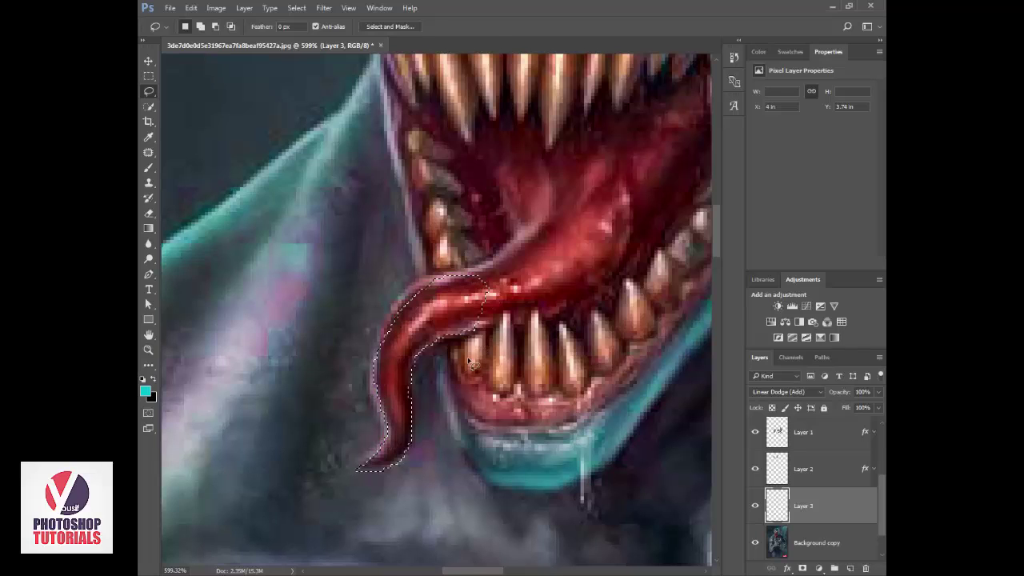
Paint cyan light along the underside of the selected tongue with a smaller brush, and deselect.
key(b)
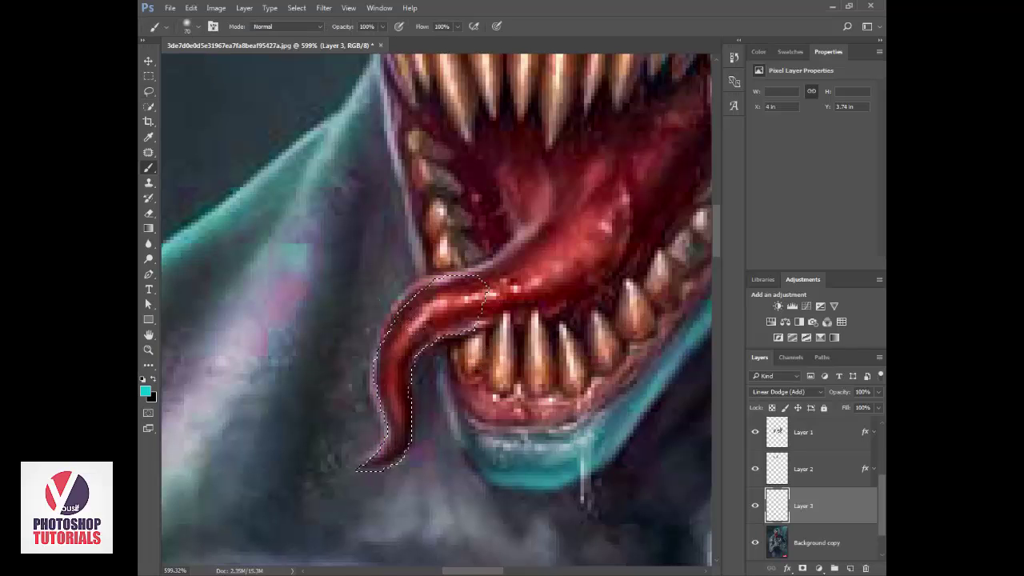
key(bracketleft)
mouse_move(479, 340)
mouse_down()
mouse_move(412, 386)
mouse_move(412, 373)
mouse_move(409, 444)
mouse_move(395, 467)
mouse_up()
key(ctrl+d)
key(z)
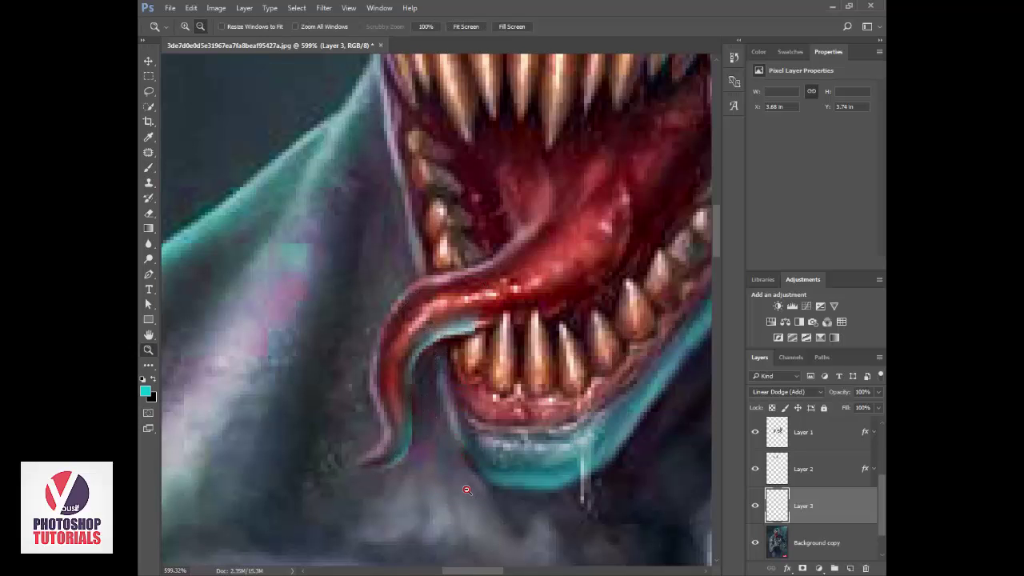
Soften the cyan light on the tongue with the Blur tool.
alt+click(467, 489)
alt+click(469, 473)
alt+click(473, 451)
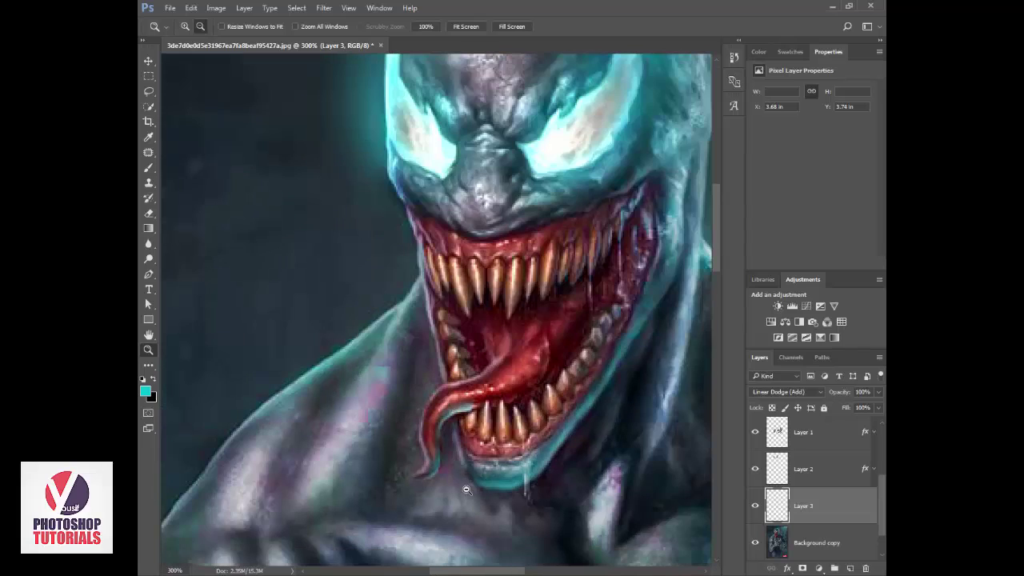
click(148, 243)
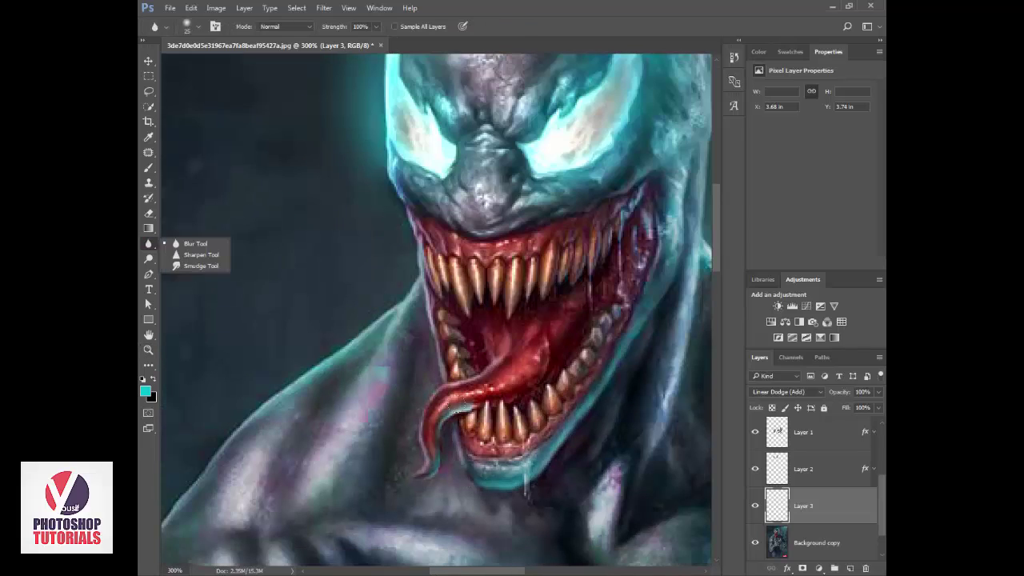
click(185, 244)
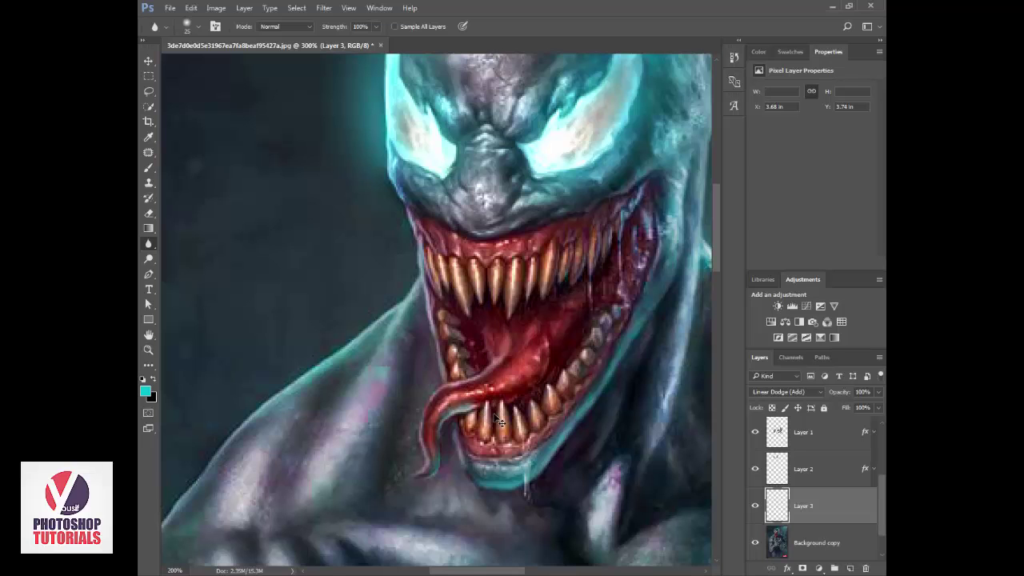
Draw a Lasso selection around the two upper clawed fingers of the open hand, leaving the gap between them unselected.
key(ctrl+minus)
drag(494, 414, 356, 281)
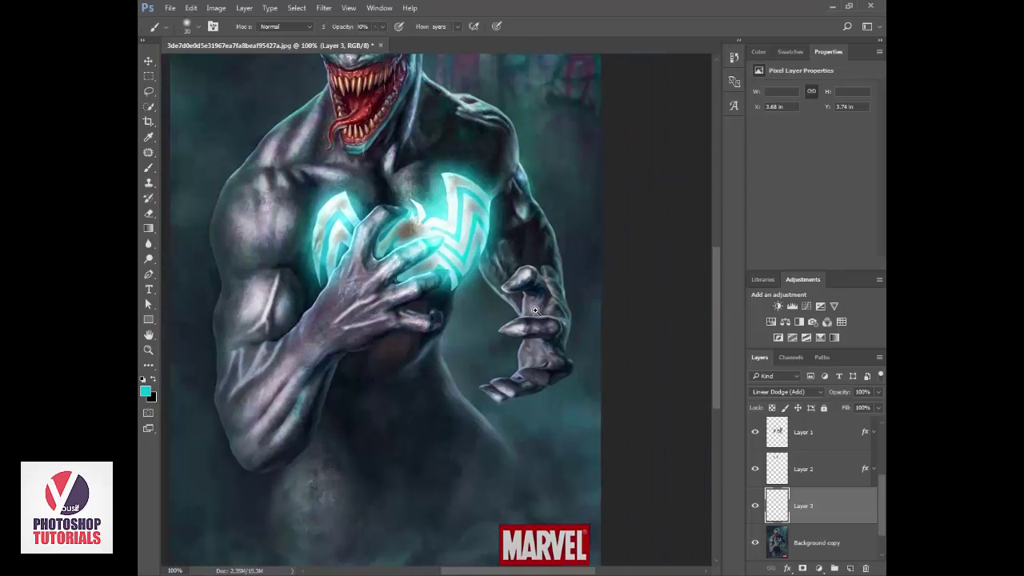
key(z)
click(535, 311)
click(536, 310)
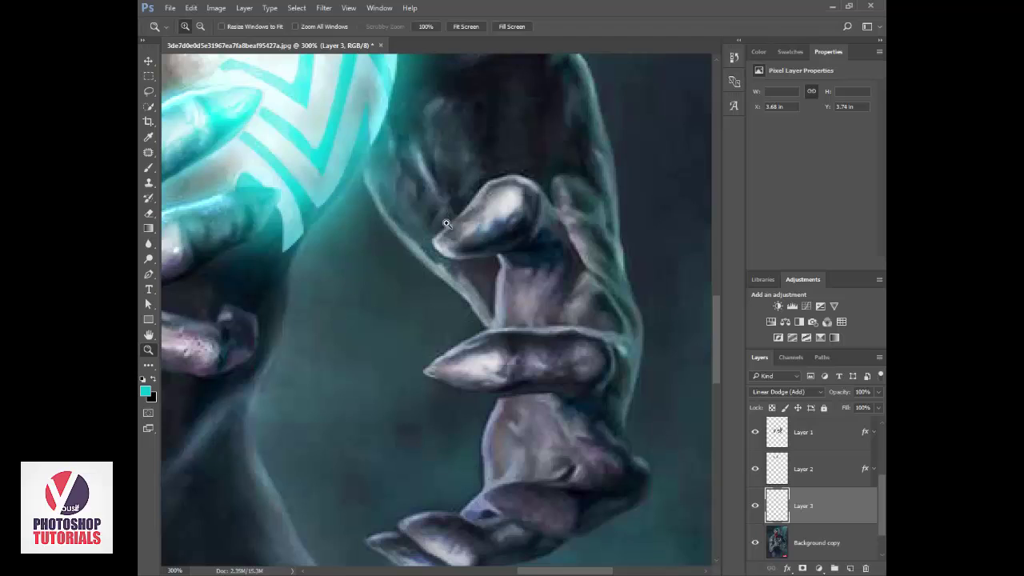
click(148, 91)
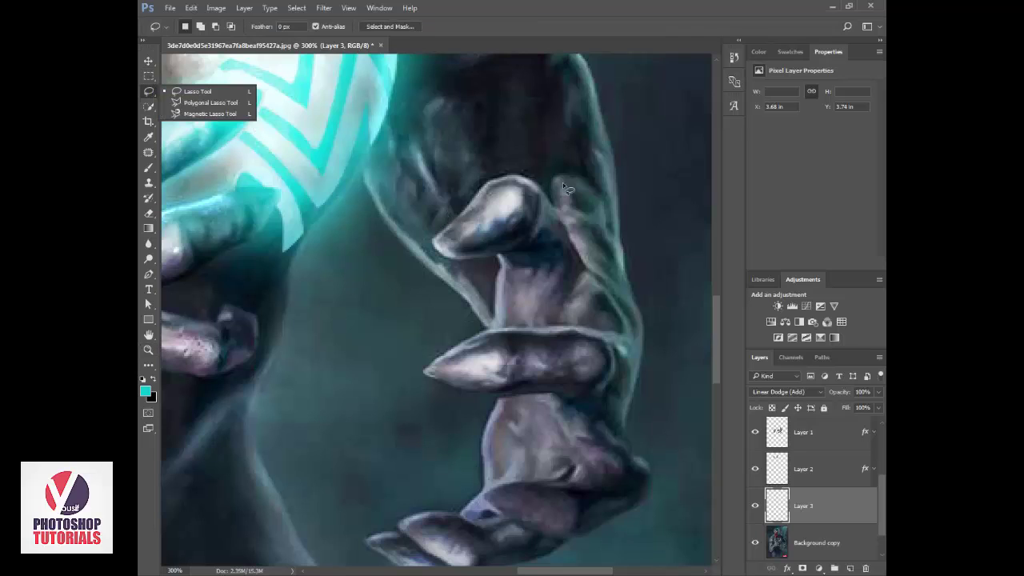
click(486, 187)
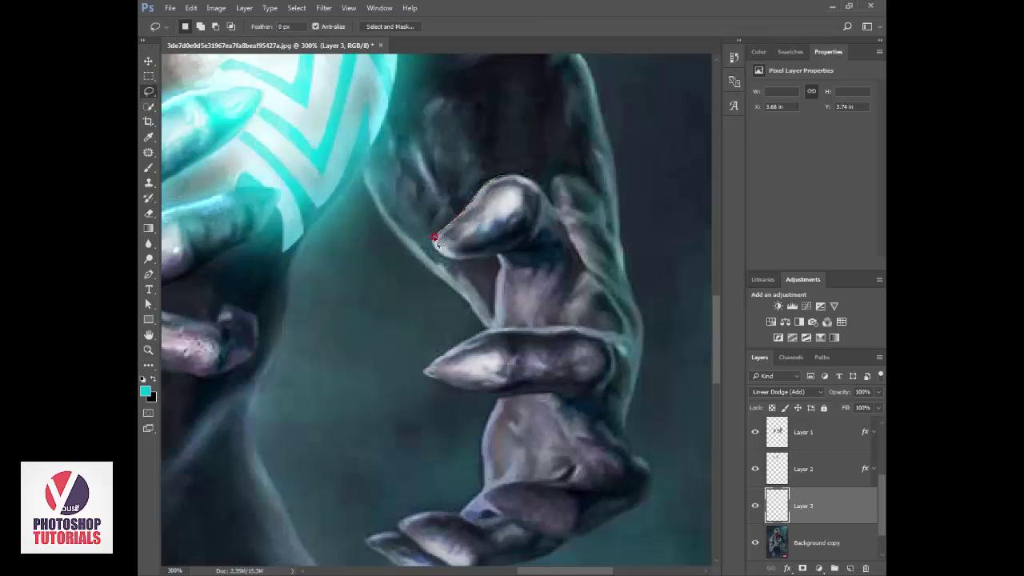
drag(448, 256, 477, 261)
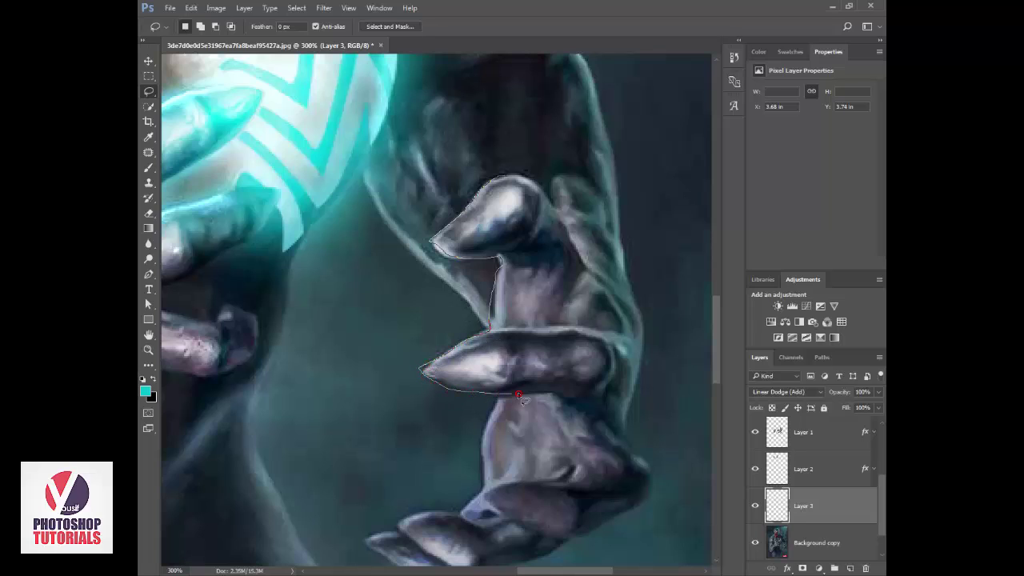
mouse_move(571, 398)
mouse_down()
mouse_move(623, 352)
mouse_move(560, 174)
mouse_move(506, 174)
mouse_up()
key(alt)
mouse_move(501, 284)
mouse_down()
mouse_move(487, 336)
mouse_move(468, 284)
mouse_up()
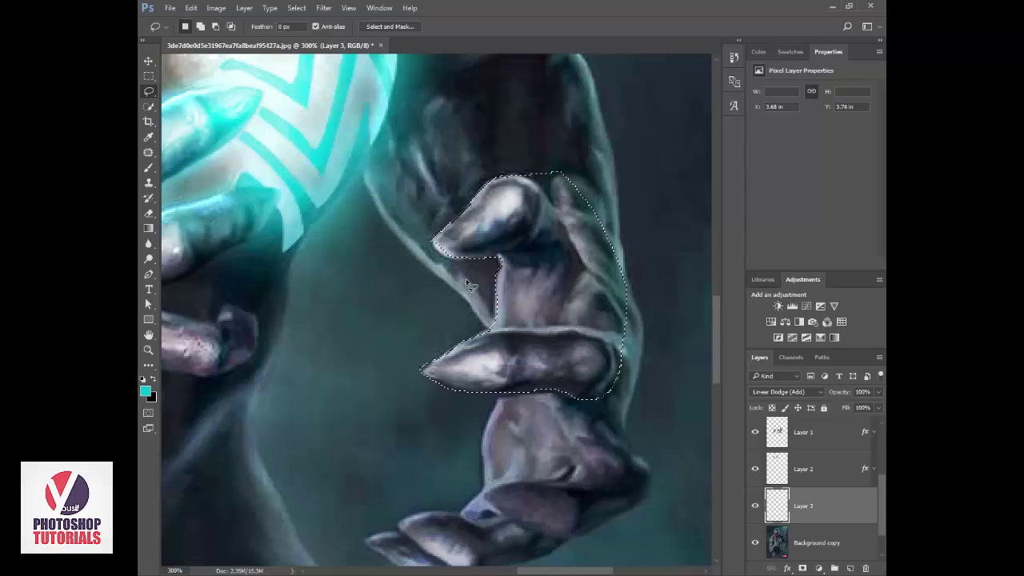
Paint cyan light on the tips and emblem-facing edges of the selected fingers with a 30 px brush, and deselect.
key(b)
drag(439, 240, 498, 184)
mouse_move(453, 226)
mouse_down()
mouse_move(502, 180)
mouse_move(433, 262)
mouse_move(458, 272)
mouse_move(481, 256)
mouse_move(500, 296)
mouse_move(414, 347)
mouse_move(444, 410)
mouse_move(538, 389)
mouse_up()
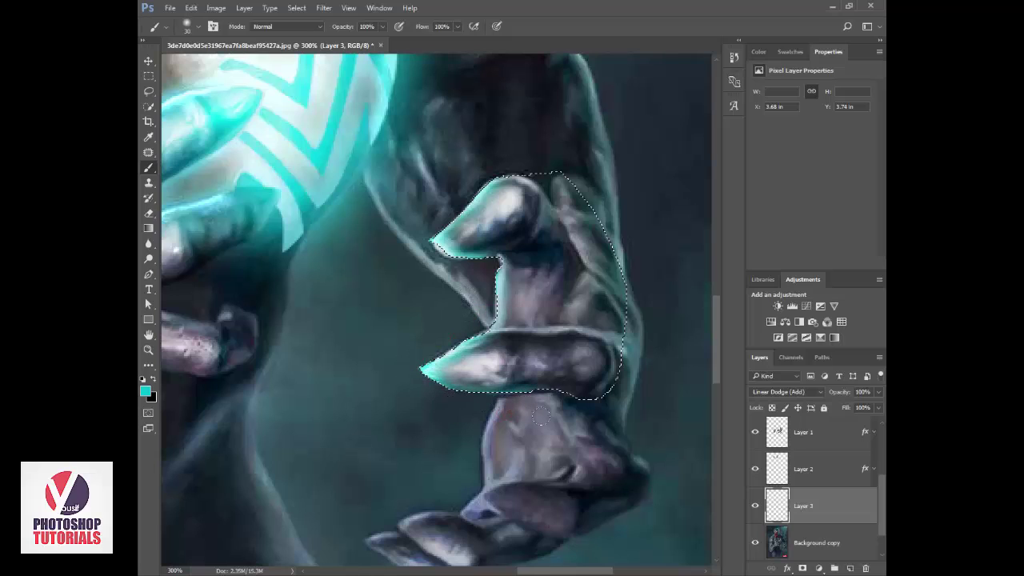
key(ctrl+d)
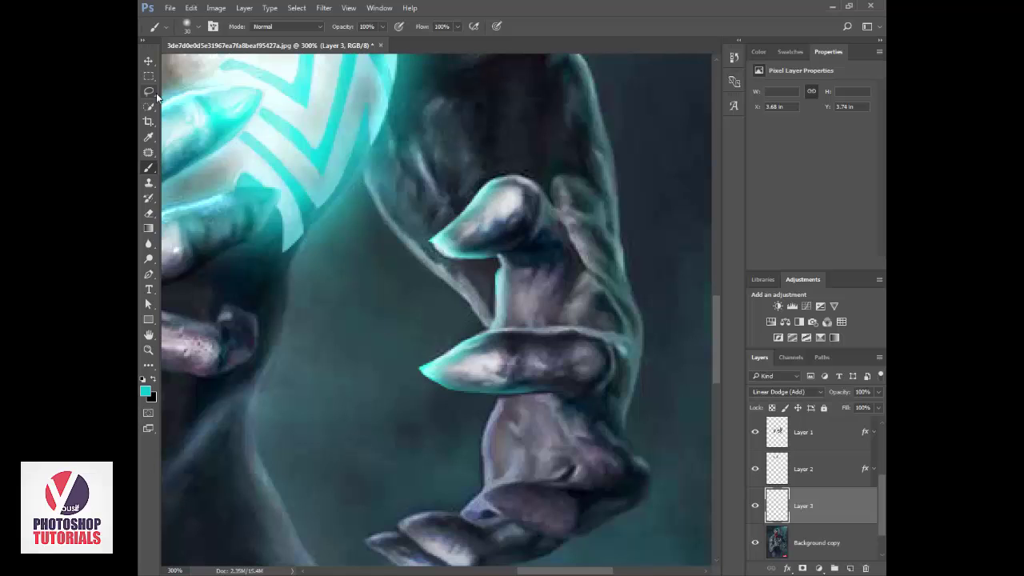
Add cyan light along the upper edge of the open hand's middle finger within a Lasso selection and soften it with Blur.
click(149, 92)
mouse_move(473, 343)
mouse_down()
mouse_move(541, 329)
mouse_move(592, 336)
mouse_move(543, 405)
mouse_move(480, 400)
mouse_move(471, 341)
mouse_up()
key(b)
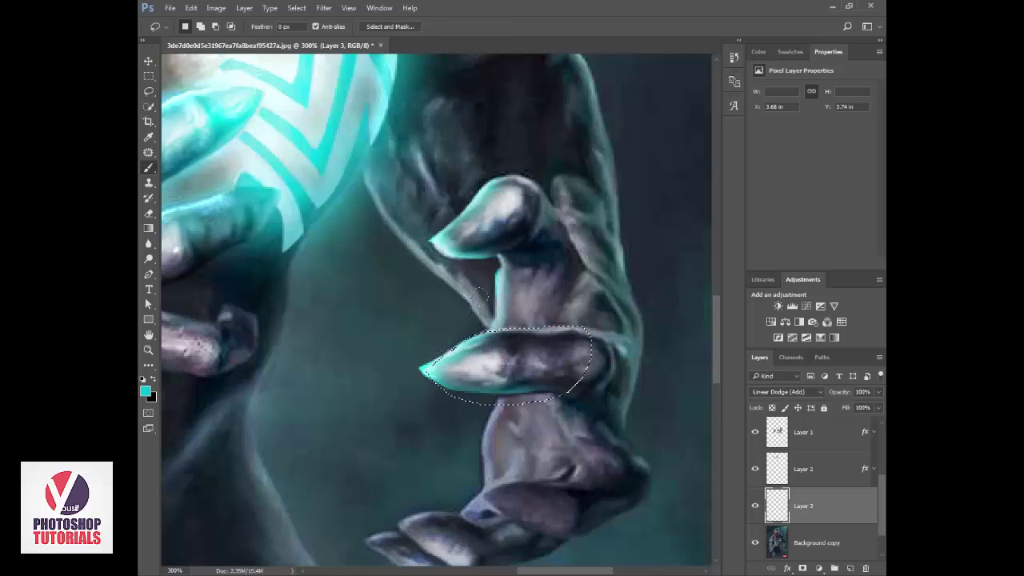
key(ctrl+d)
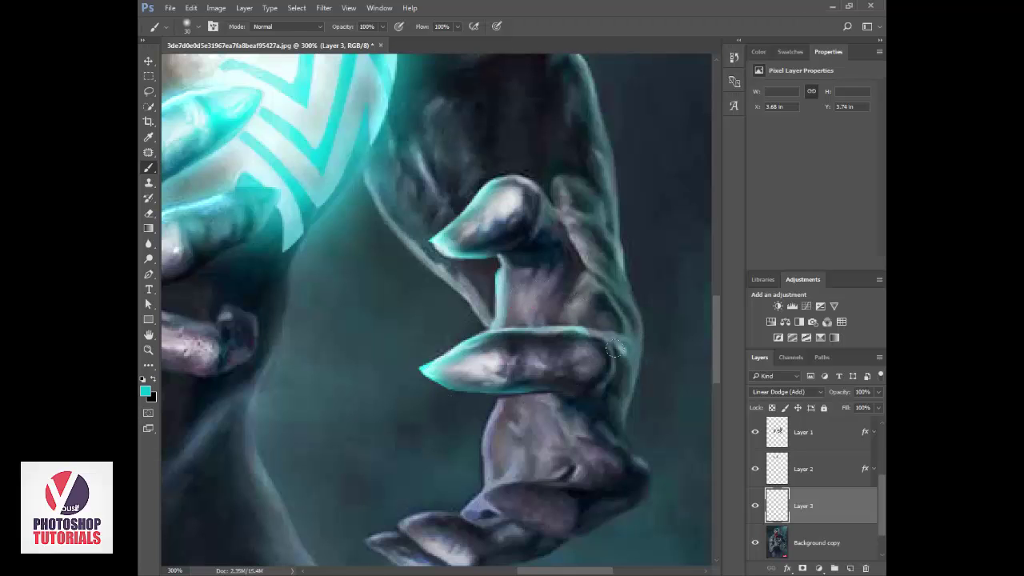
click(148, 244)
click(166, 245)
Select the second-lowest fingertip of the open hand with the Lasso and paint cyan light along its upper edge.
mouse_move(575, 329)
mouse_down()
mouse_move(513, 392)
mouse_move(470, 340)
mouse_move(464, 172)
mouse_up()
click(150, 96)
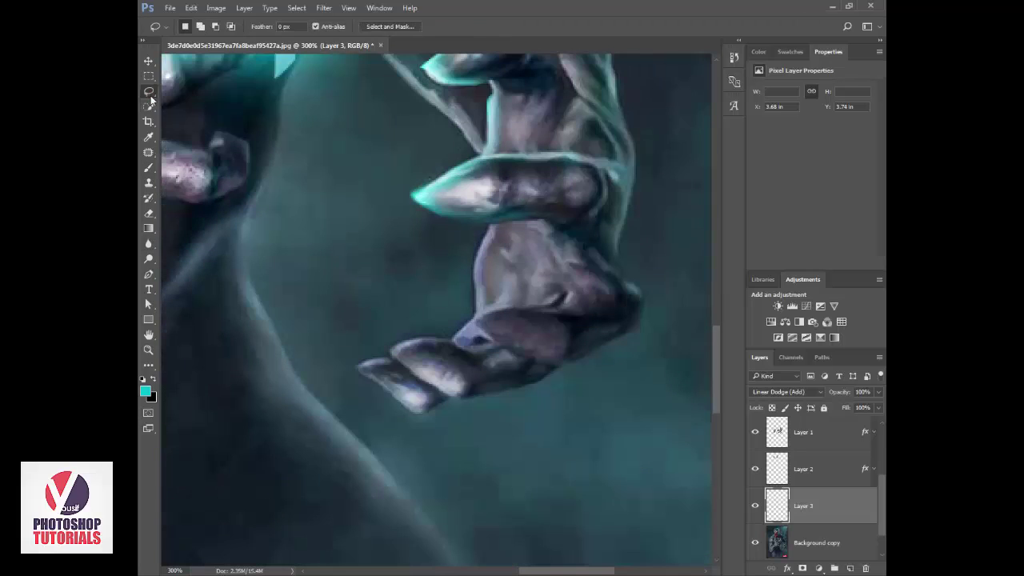
mouse_move(396, 401)
mouse_down()
mouse_move(360, 371)
mouse_move(477, 322)
mouse_move(463, 418)
mouse_move(399, 404)
mouse_up()
click(149, 168)
mouse_move(357, 352)
mouse_down()
mouse_move(387, 318)
mouse_move(448, 320)
mouse_up()
key(ctrl+d)
Add cyan light to the lowest fingertip within a Lasso selection and soften it with the Blur tool.
click(149, 93)
click(186, 93)
mouse_move(389, 351)
mouse_down()
mouse_move(449, 393)
mouse_move(376, 364)
mouse_up()
click(148, 244)
click(172, 241)
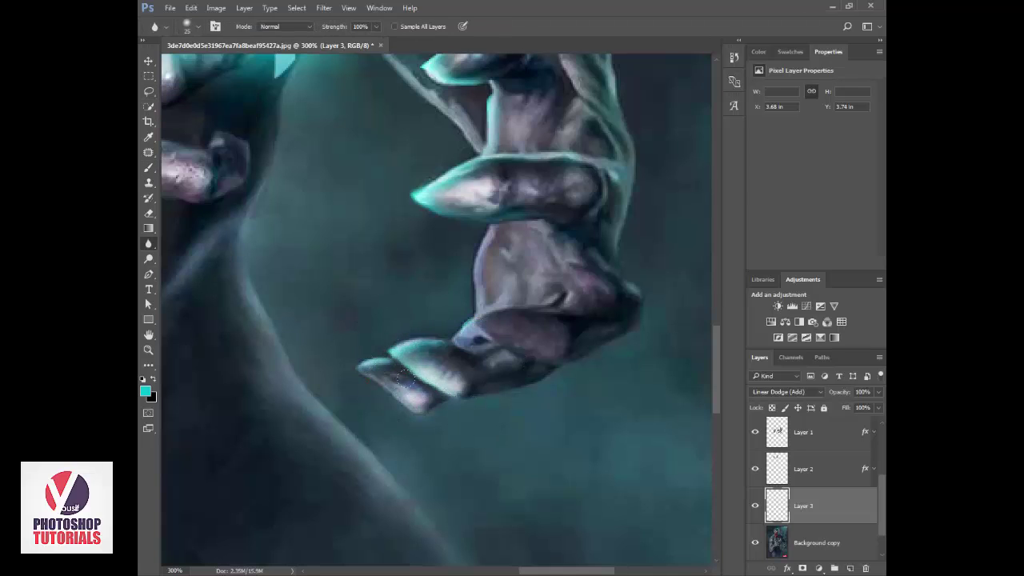
Paint cyan light along the top of the folded lower finger within a Lasso selection and smudge it at 4% strength.
click(148, 350)
alt+click(449, 358)
alt+click(448, 358)
double_click(471, 327)
alt+click(470, 326)
click(149, 92)
click(186, 93)
mouse_move(465, 386)
mouse_down()
mouse_move(442, 370)
mouse_move(517, 366)
mouse_move(480, 397)
mouse_move(441, 365)
mouse_move(480, 393)
mouse_up()
key(b)
key(ctrl+d)
key(shift+r)
key(z)
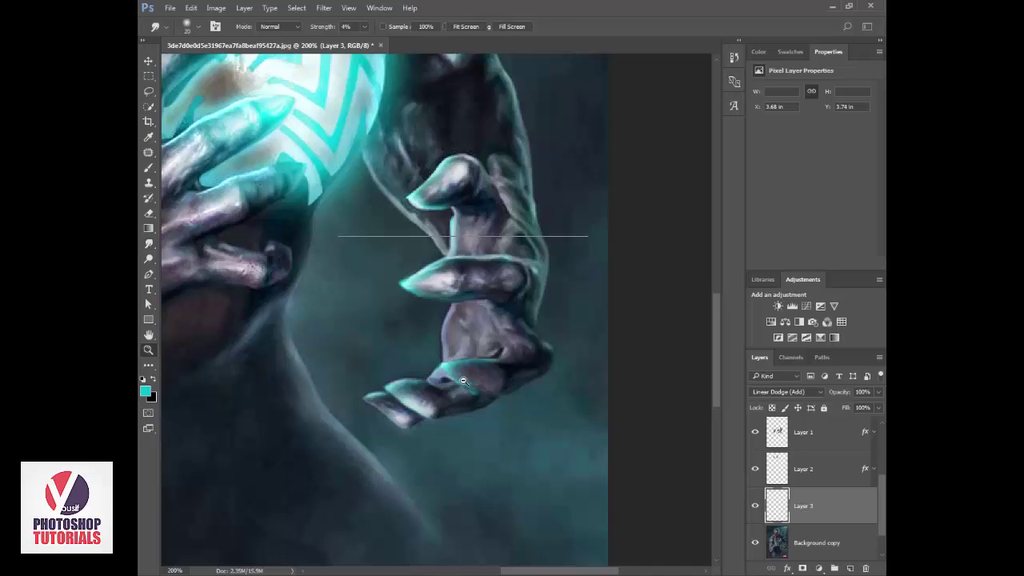
Rename the painted light layer, Layer 3, as اضاءة.
key(ctrl+minus)
key(ctrl+minus)
scroll(832, 544, up, 3)
click(831, 449)
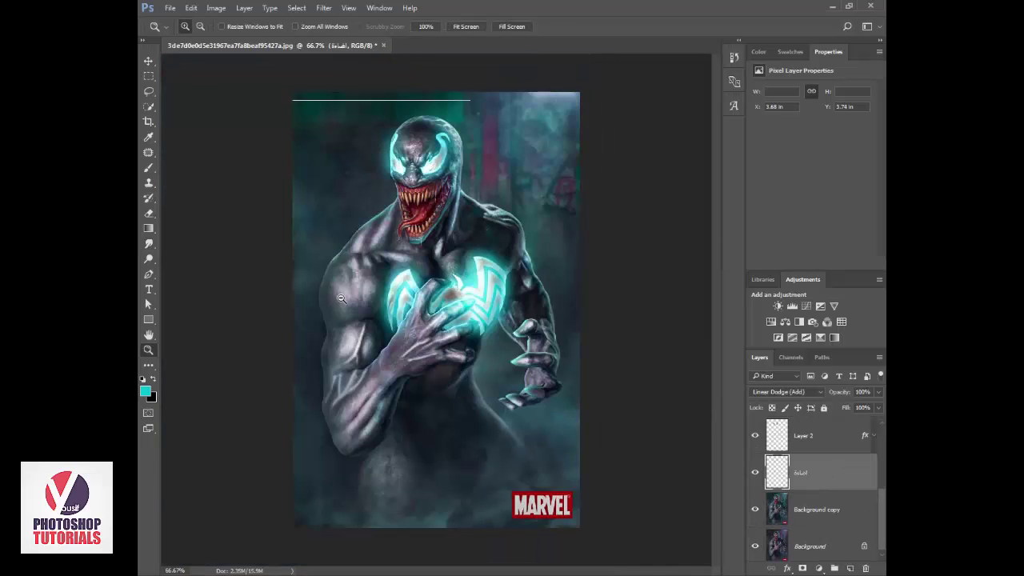
Paint a large soft cyan light over the background's upper-right corner and right side with a 1000 px brush.
alt+click(342, 298)
key(b)
drag(492, 44, 472, 42)
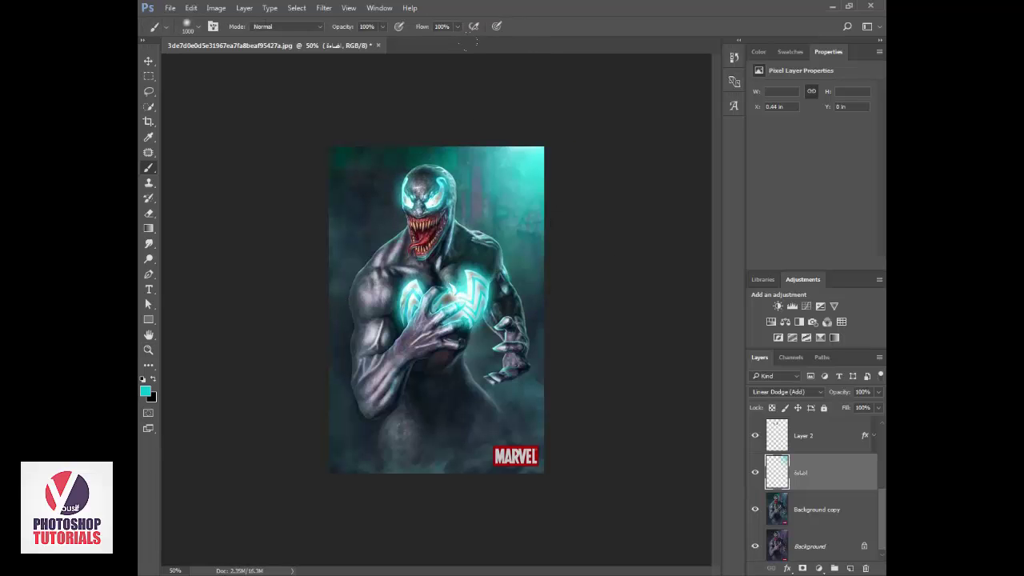
click(583, 228)
Draw a Lasso selection along the back of the head, neck and shoulder on the lit side of the figure.
key(ctrl+plus)
key(ctrl+plus)
drag(482, 293, 453, 447)
key(z)
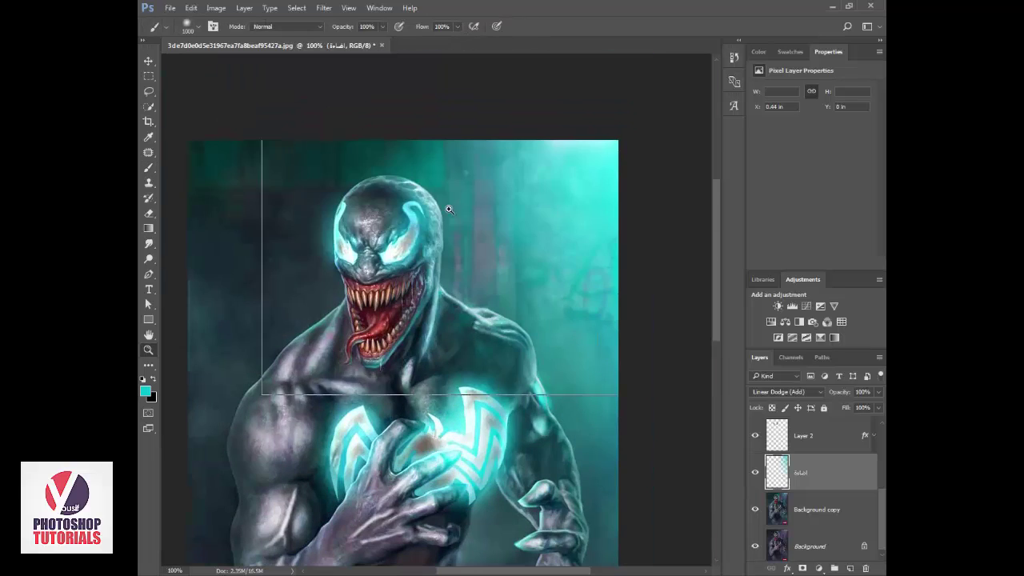
click(453, 209)
click(453, 209)
click(149, 91)
mouse_move(311, 116)
mouse_down()
mouse_move(416, 211)
mouse_move(427, 347)
mouse_move(404, 415)
mouse_move(297, 149)
mouse_move(542, 276)
mouse_move(434, 112)
mouse_move(432, 145)
mouse_move(462, 235)
mouse_move(451, 467)
mouse_move(246, 230)
mouse_move(220, 188)
mouse_move(235, 154)
mouse_up()
Hide the selection edges, paint cyan light over the selected head and shoulder, and soften it with the Blur tool.
key(ctrl+minus)
key(ctrl+minus)
key(b)
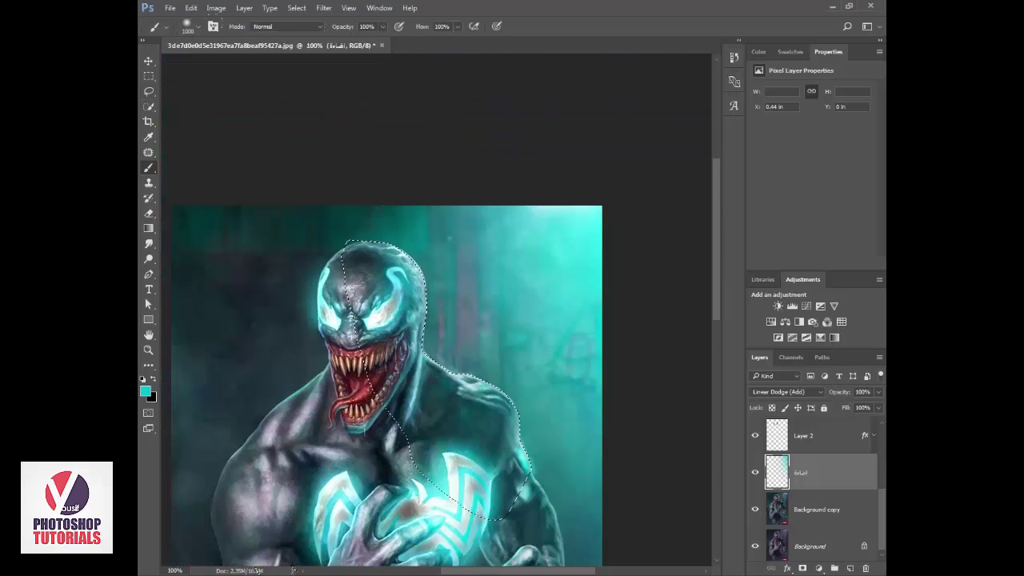
key(ctrl+h)
mouse_move(384, 238)
mouse_down()
mouse_move(530, 472)
mouse_move(428, 272)
mouse_move(339, 428)
mouse_move(357, 284)
mouse_move(357, 362)
mouse_move(344, 404)
mouse_move(307, 455)
mouse_move(418, 320)
mouse_move(404, 280)
mouse_up()
right_click(149, 244)
click(191, 242)
scroll(433, 374, up, 1)
Select the mouth corner and jaw with the Lasso and paint cyan light along the jaw edge with a 50 px brush.
key(l)
key(ctrl+plus)
key(ctrl+plus)
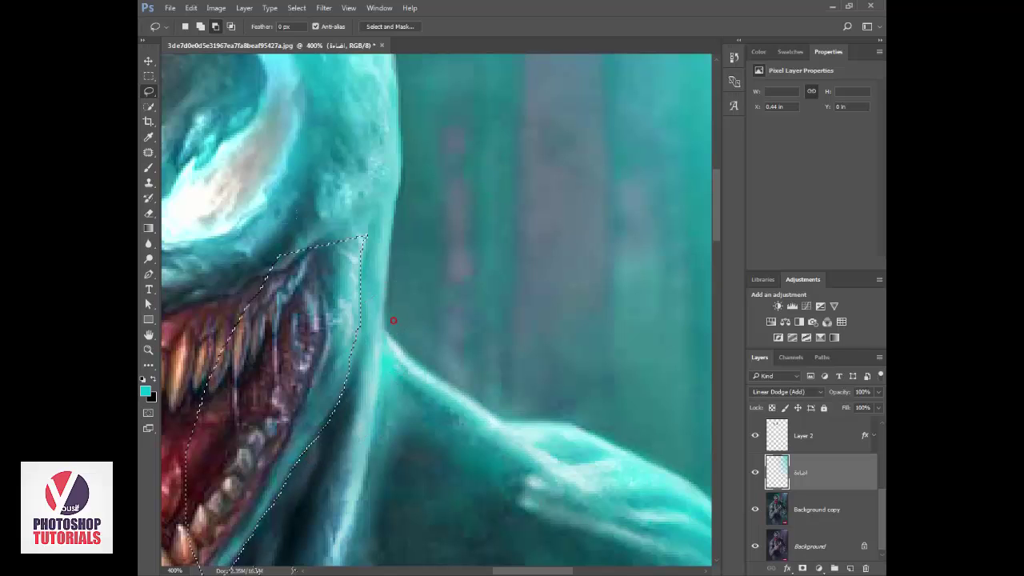
key(b)
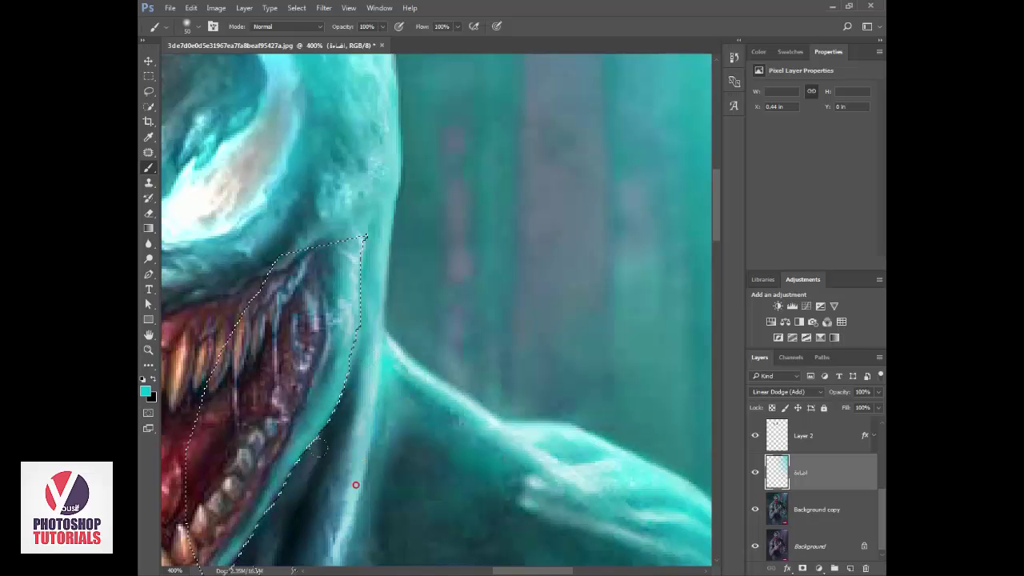
key(z)
alt+click(438, 419)
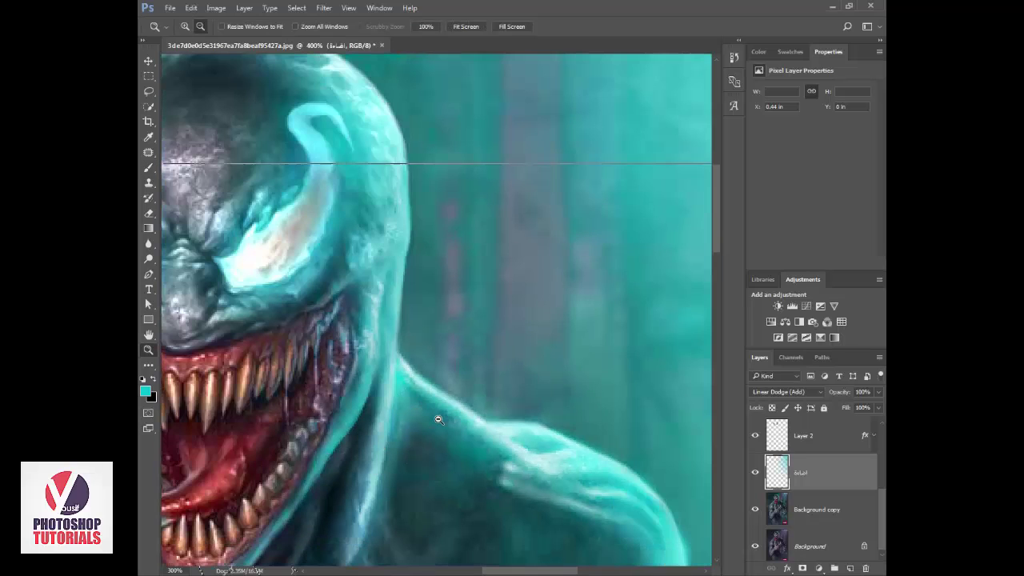
alt+click(439, 419)
alt+click(439, 419)
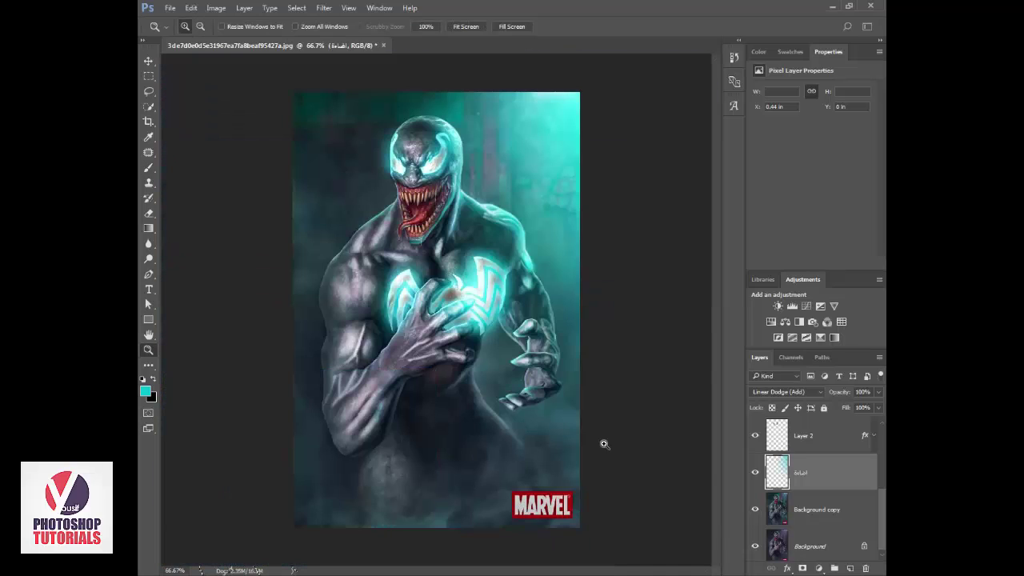
Stamp all visible layers into a new merged layer at the very top of the layer stack.
scroll(788, 460, up, 3)
click(804, 447)
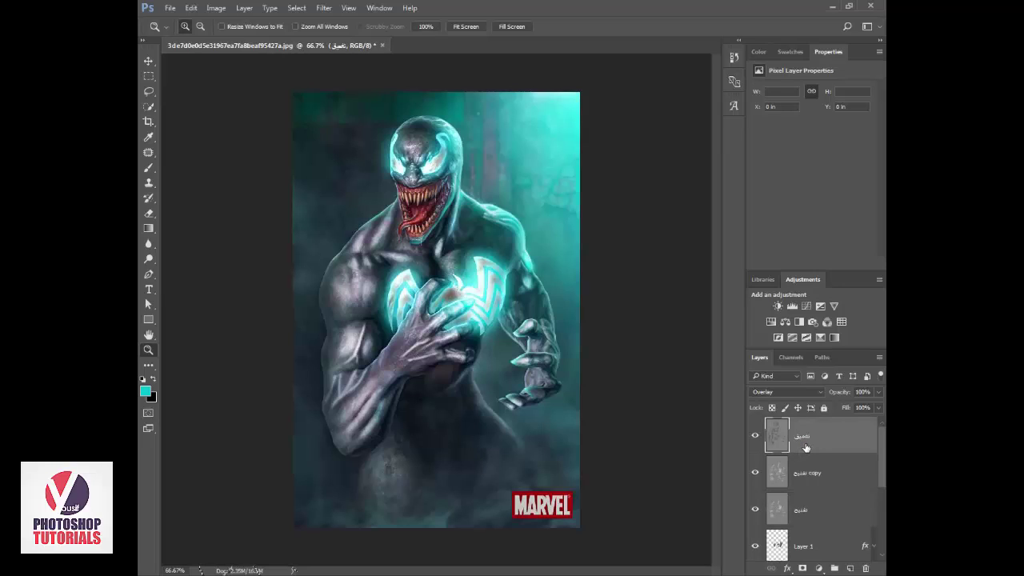
key(ctrl+alt+shift+e)
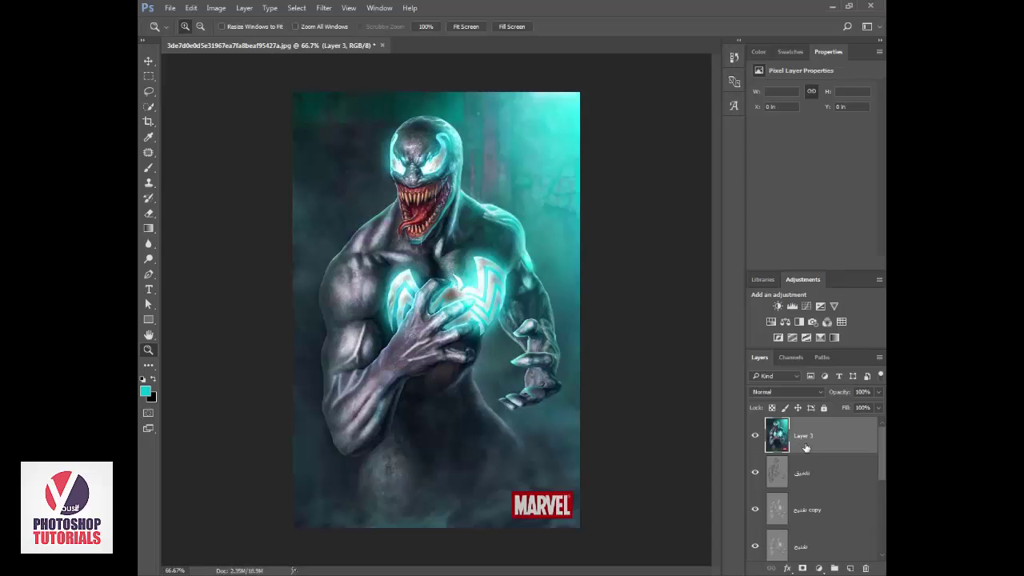
Apply the Camera Raw Filter to the merged layer with contrast +34, exposure -0.40, slightly adjusted highlights and raised clarity.
click(324, 8)
click(381, 81)
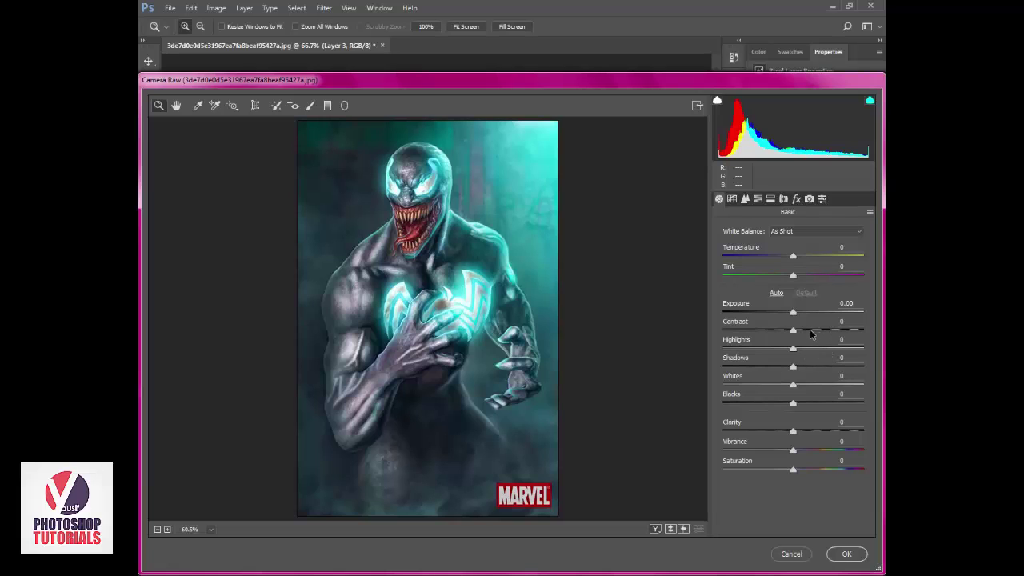
click(810, 330)
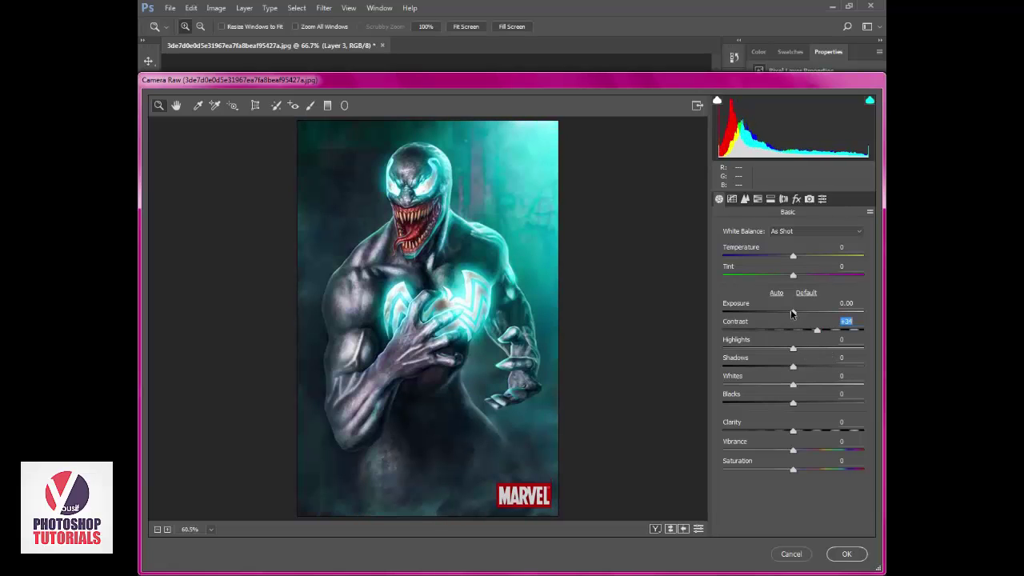
drag(793, 312, 787, 312)
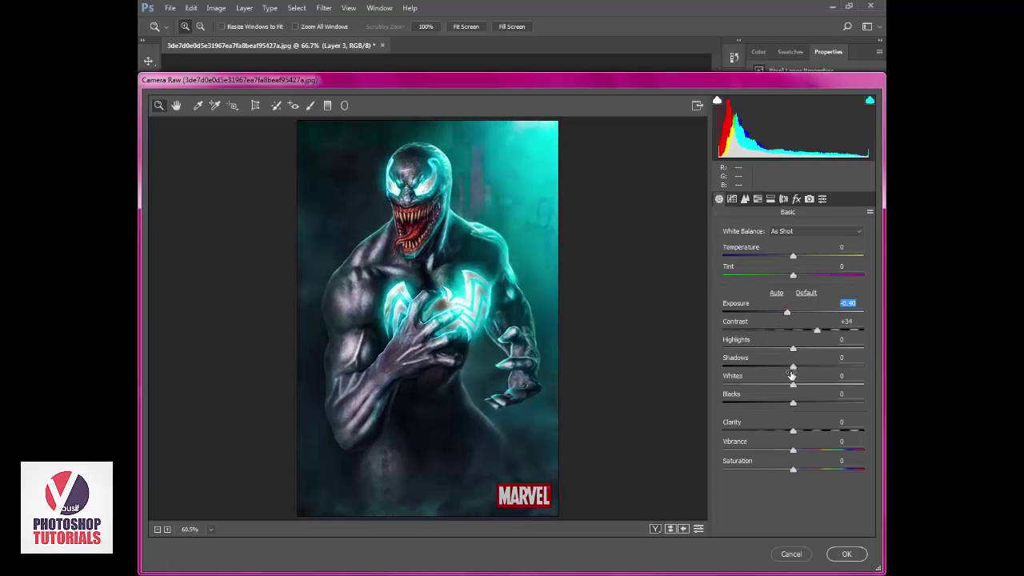
mouse_move(793, 348)
mouse_down()
mouse_move(818, 349)
mouse_move(793, 350)
mouse_up()
mouse_move(804, 432)
mouse_down()
mouse_move(824, 436)
mouse_move(814, 441)
mouse_up()
click(846, 554)
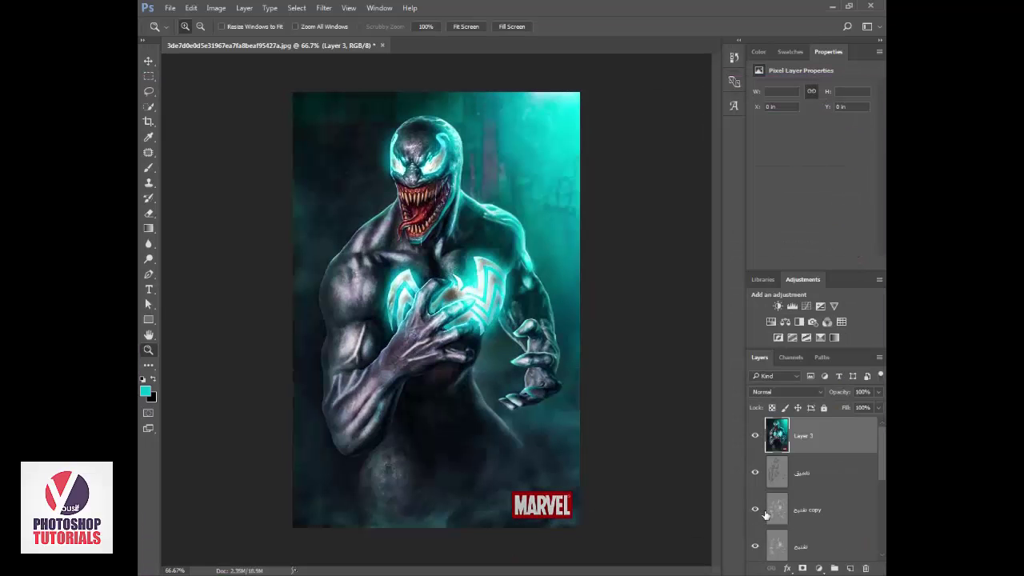
Duplicate the merged layer and apply Curves, lifting the black point to output 15, with points at 48/41 and 182/177.
key(ctrl+j)
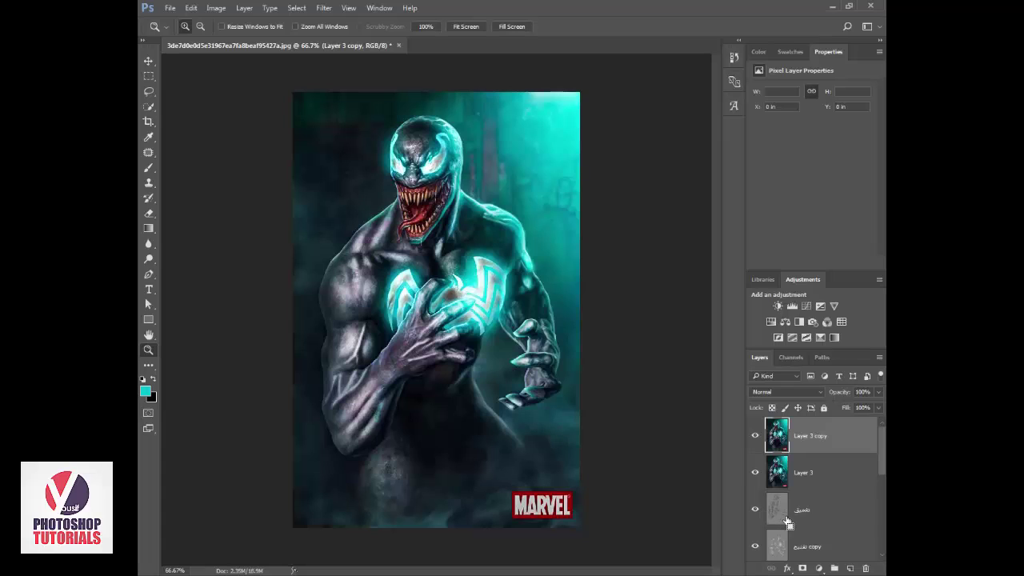
key(ctrl+m)
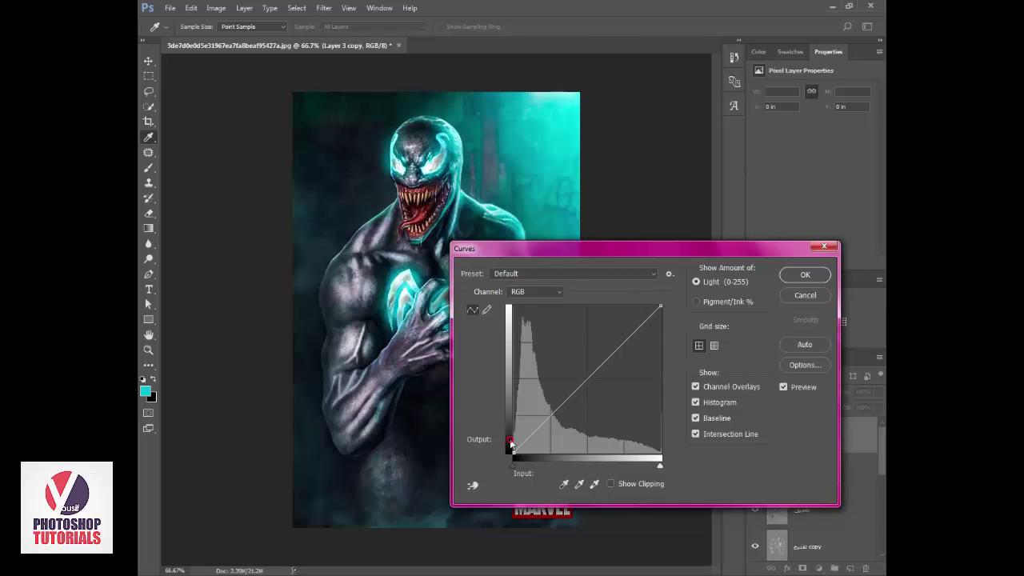
drag(512, 445, 509, 443)
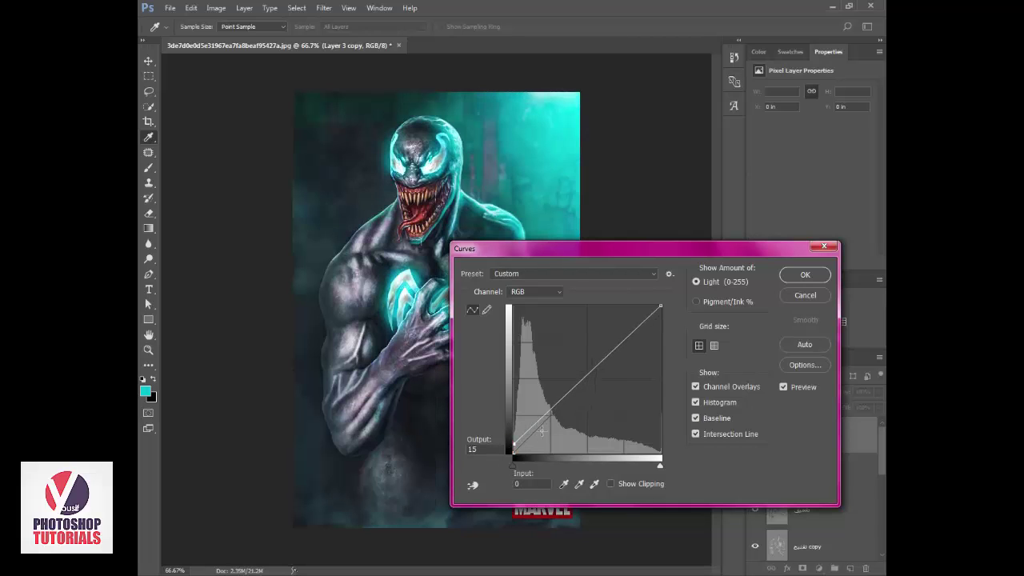
click(542, 431)
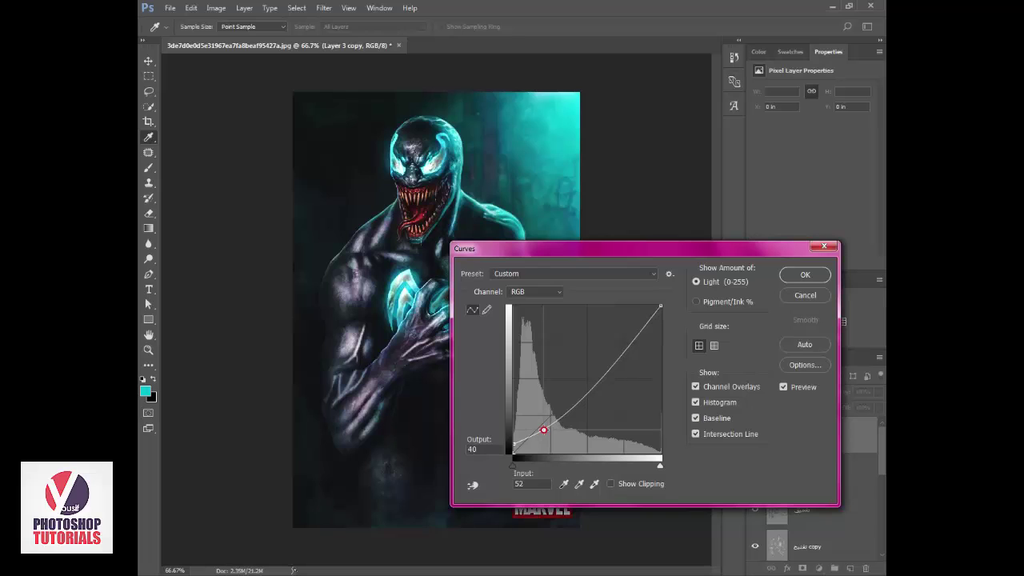
drag(543, 430, 541, 429)
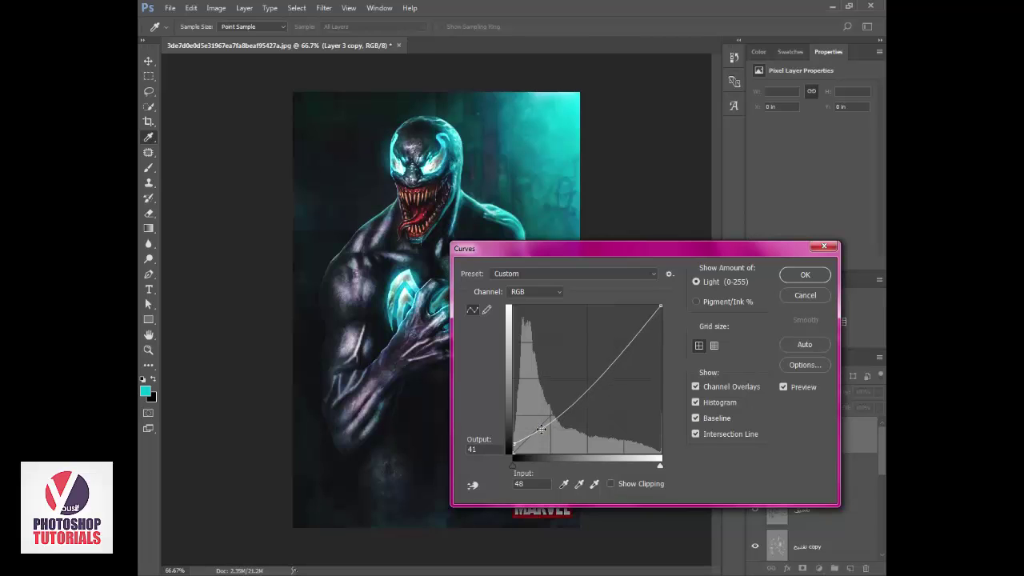
click(619, 350)
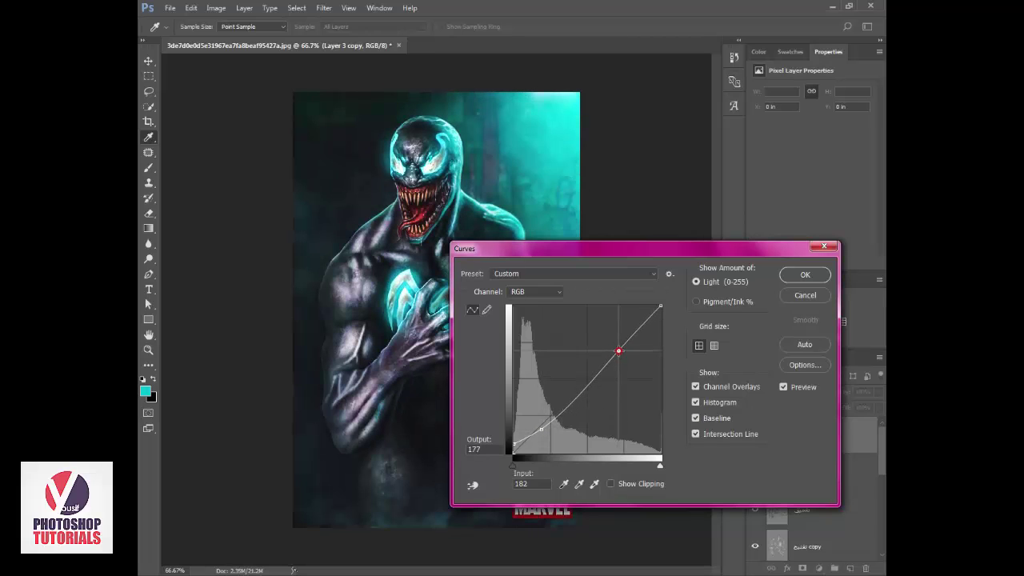
key(z)
click(804, 274)
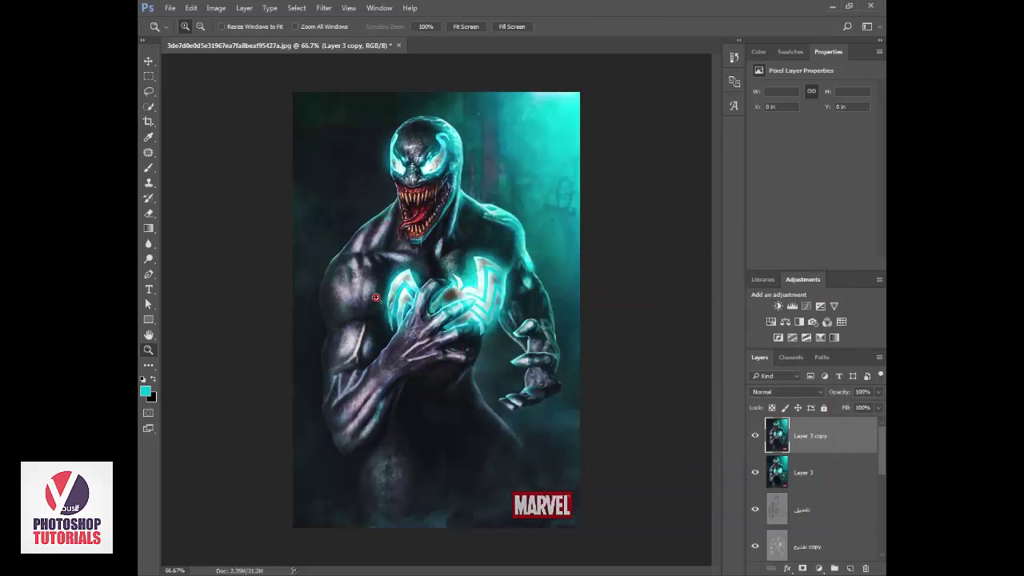
Add a new empty layer above the graded copy and set its blend mode to Linear Dodge (Add).
click(375, 298)
key(ctrl+shift+alt+n)
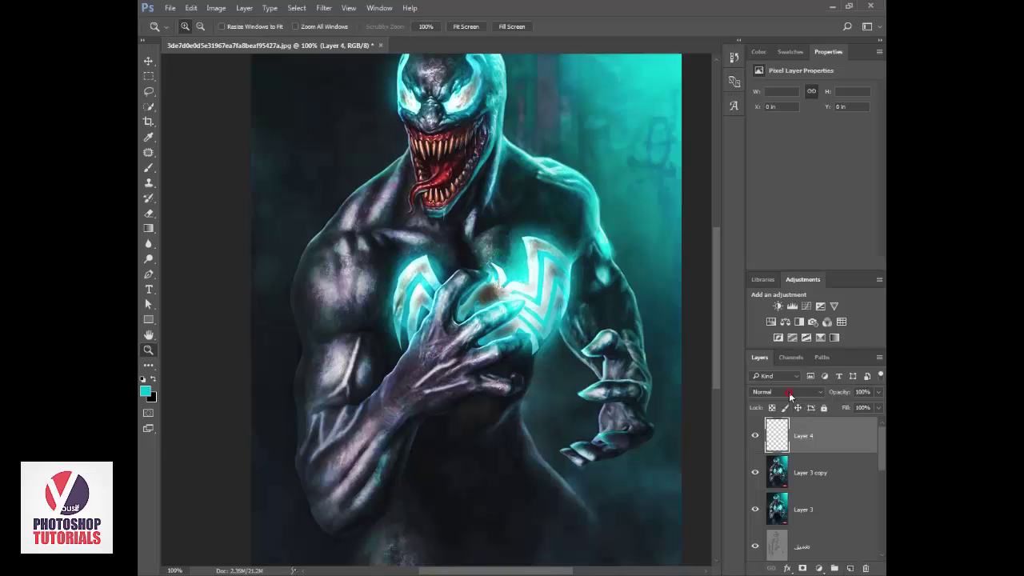
click(790, 395)
click(778, 251)
key(ctrl+plus)
key(ctrl+plus)
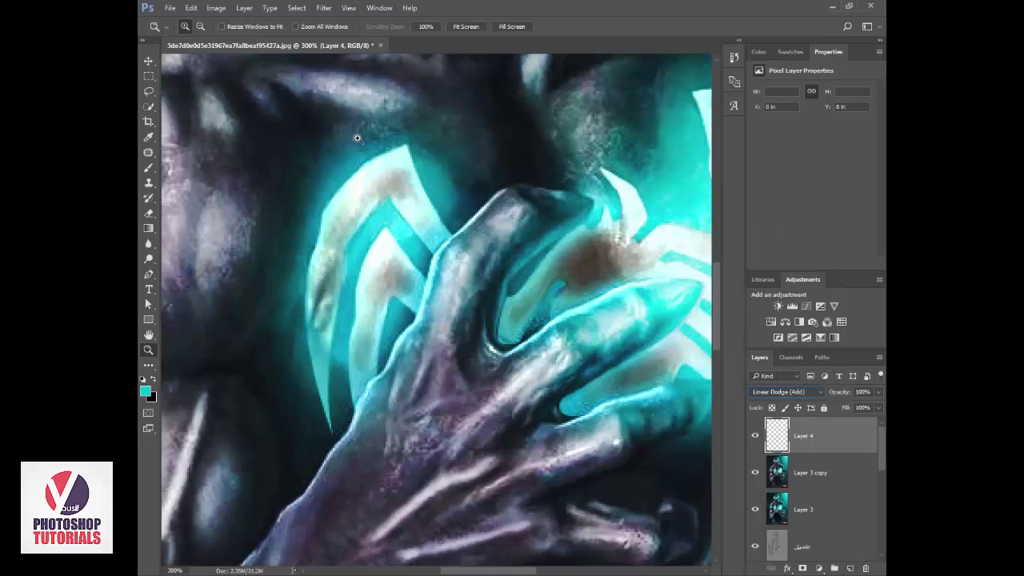
Paint soft cyan light on the chest and arm beside the emblem's half behind the hand, using a 60 px brush at 20% opacity.
click(148, 168)
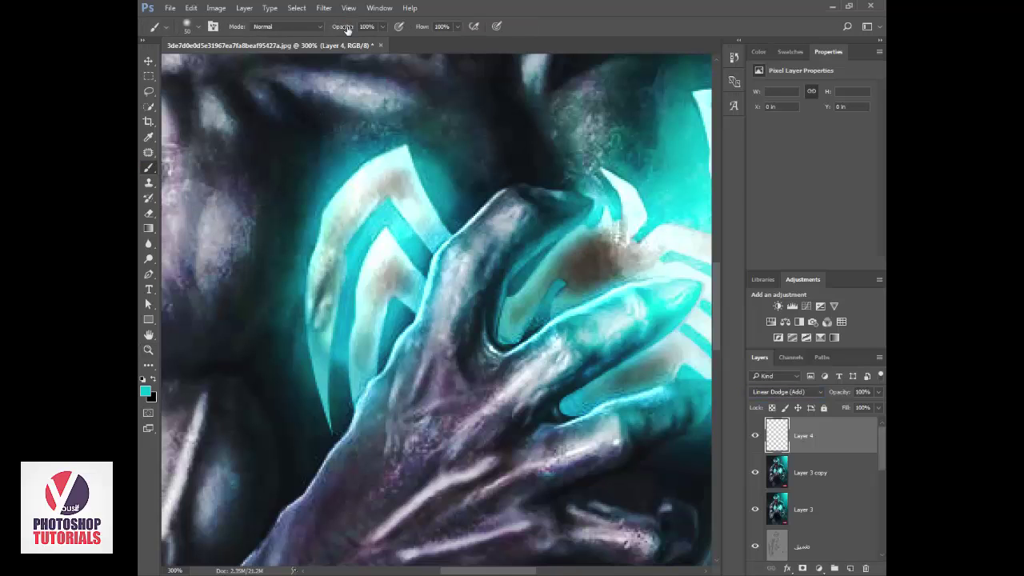
text(20)
key(Return)
drag(379, 280, 458, 270)
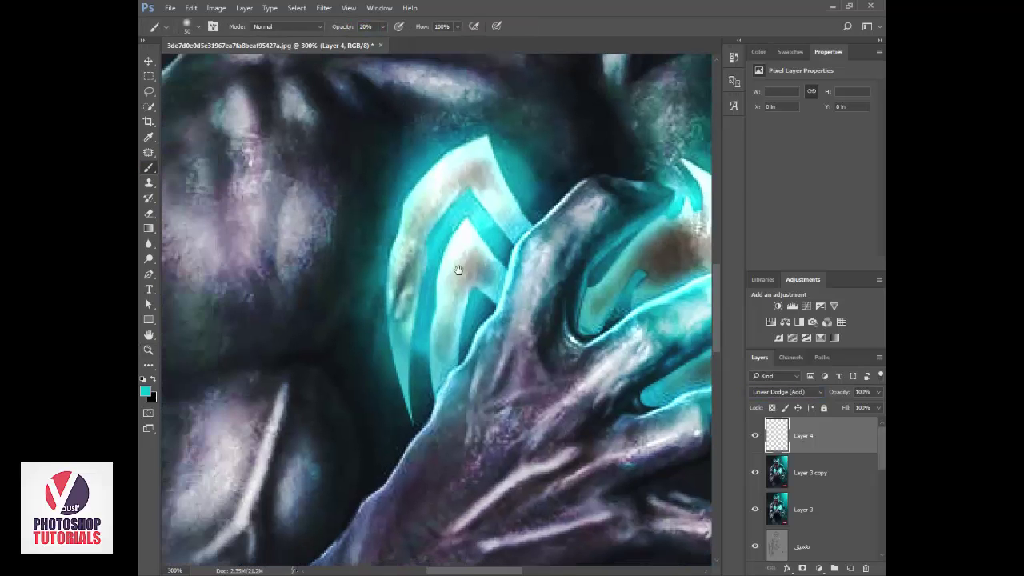
mouse_move(327, 157)
mouse_down()
mouse_move(341, 448)
mouse_move(298, 496)
mouse_move(368, 560)
mouse_up()
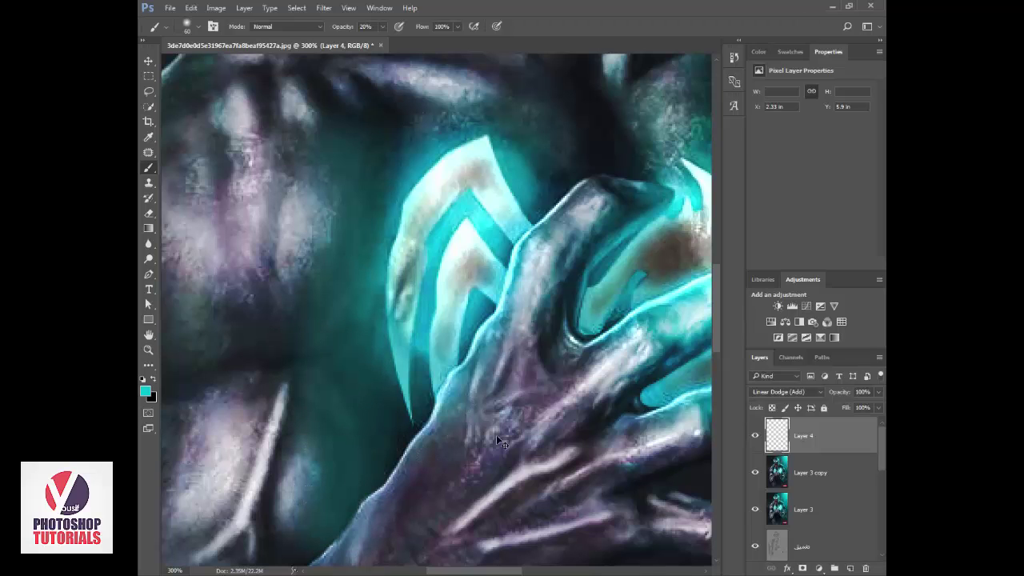
key(ctrl+0)
key(ctrl+minus)
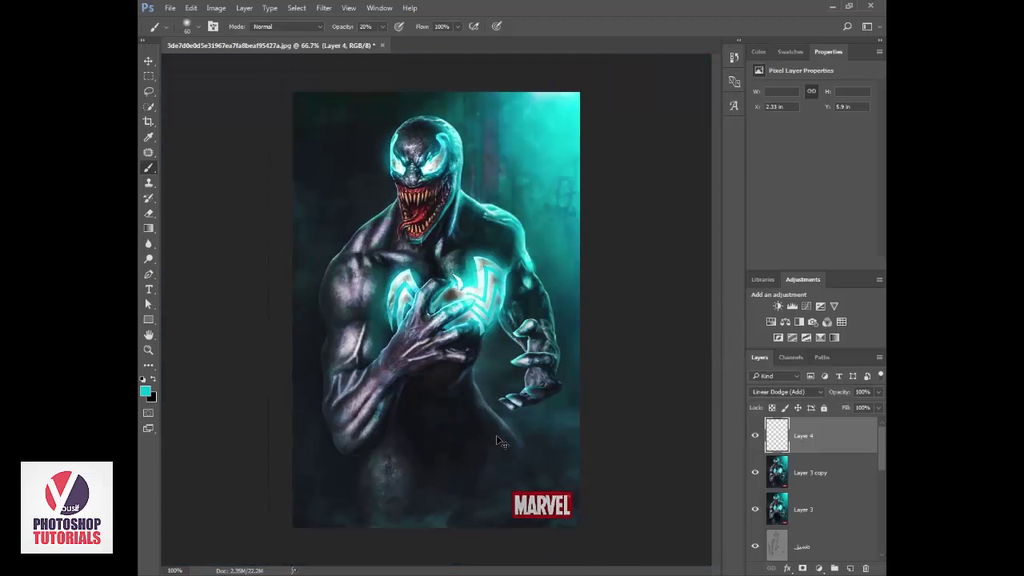
key(ctrl+plus)
key(ctrl+plus)
click(238, 163)
key(z)
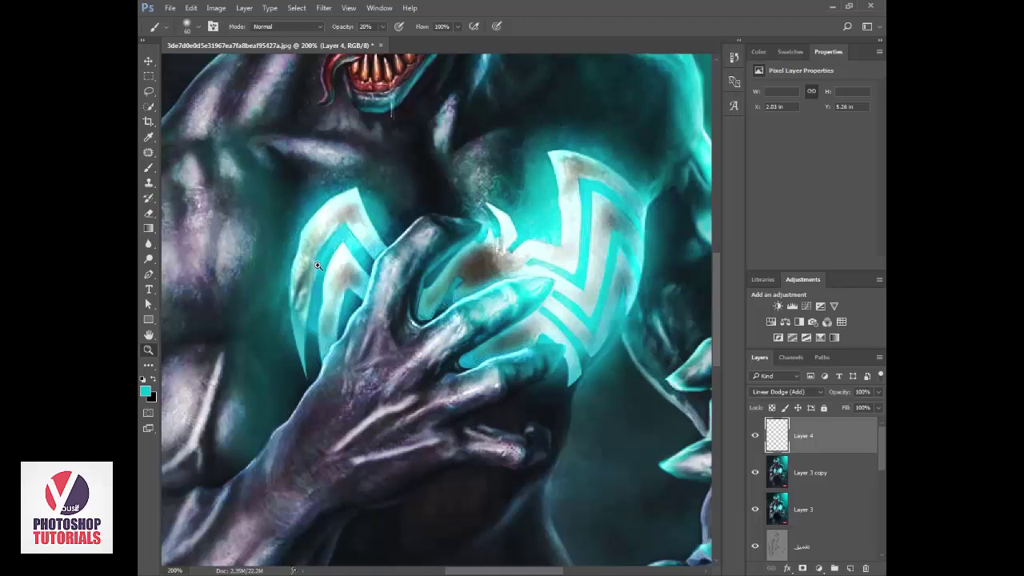
alt+click(318, 265)
alt+click(318, 266)
alt+click(398, 276)
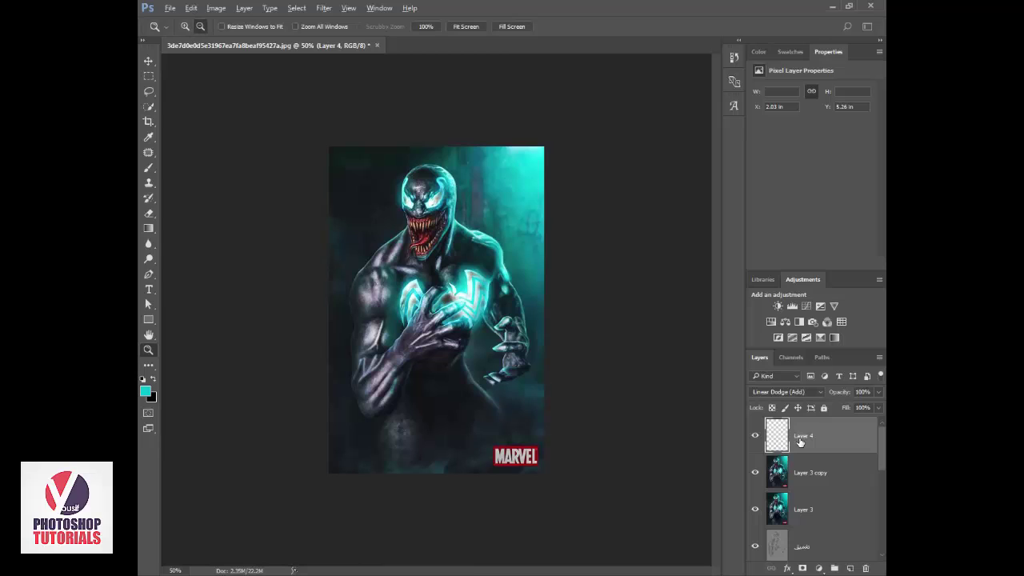
Stamp the visible layers into a new top layer and leave only it and the original Background visible.
key(ctrl+shift+alt+e)
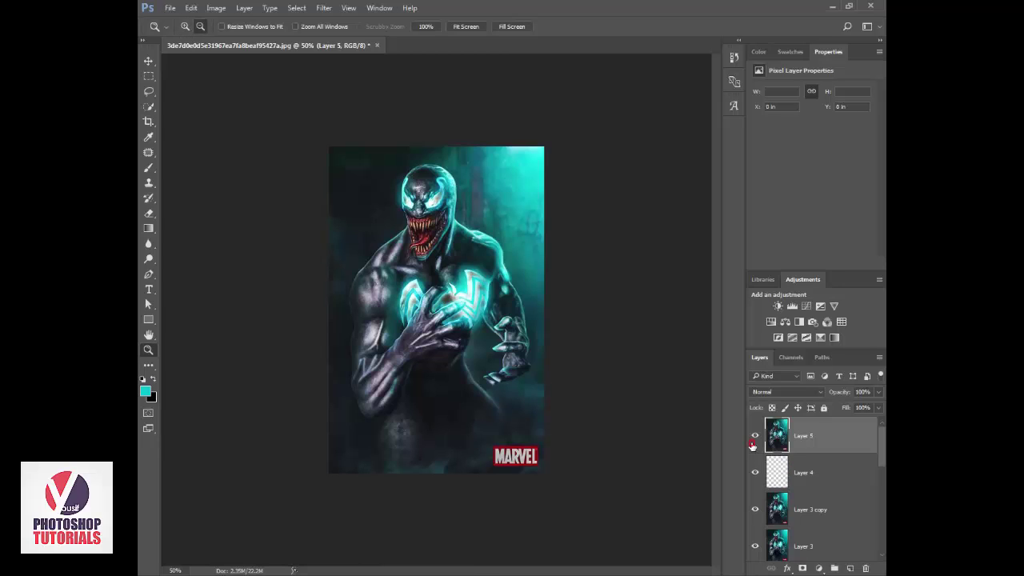
alt+click(755, 439)
scroll(759, 454, down, 3)
scroll(759, 455, down, 2)
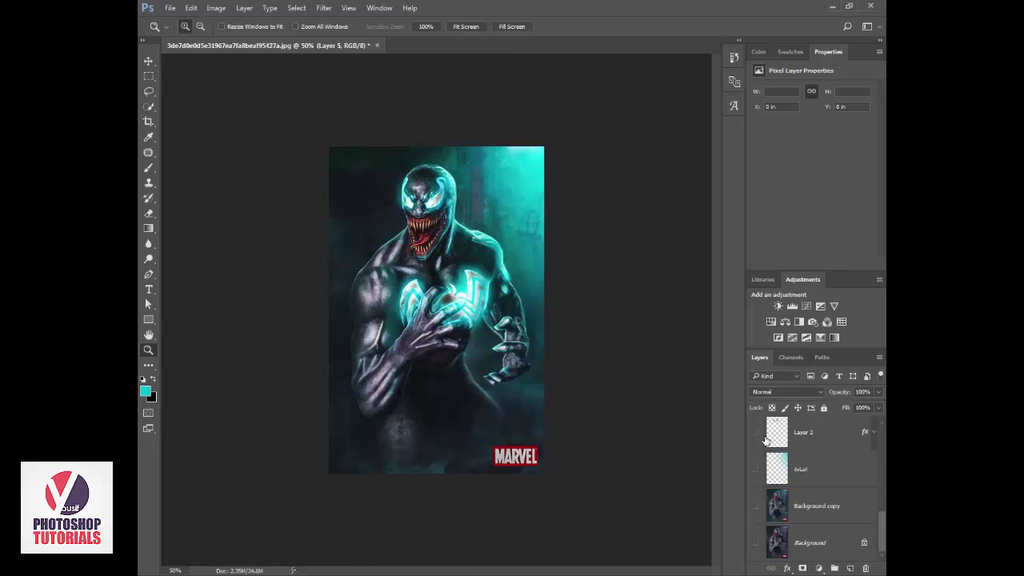
scroll(759, 540, up, 3)
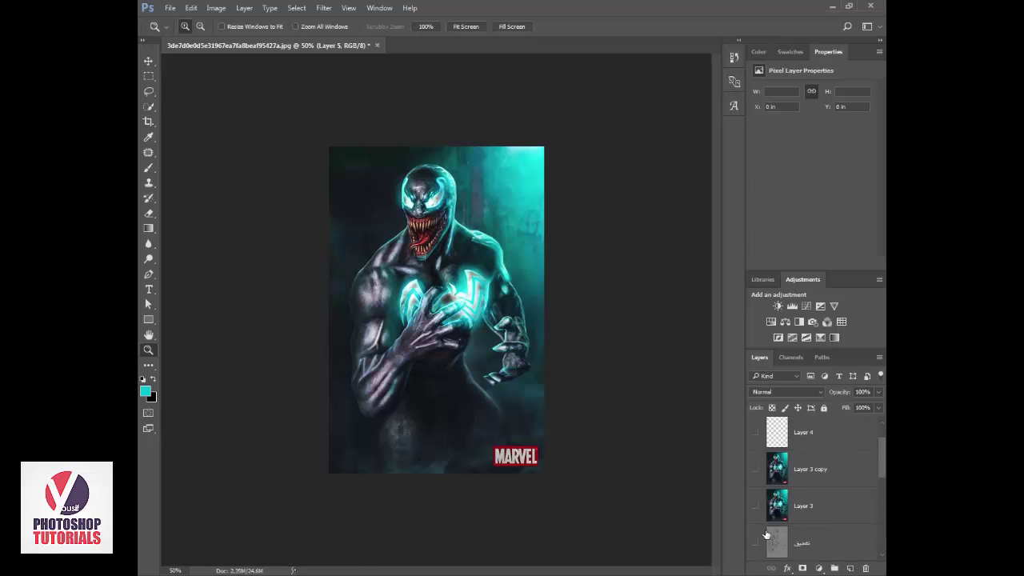
scroll(757, 489, up, 1)
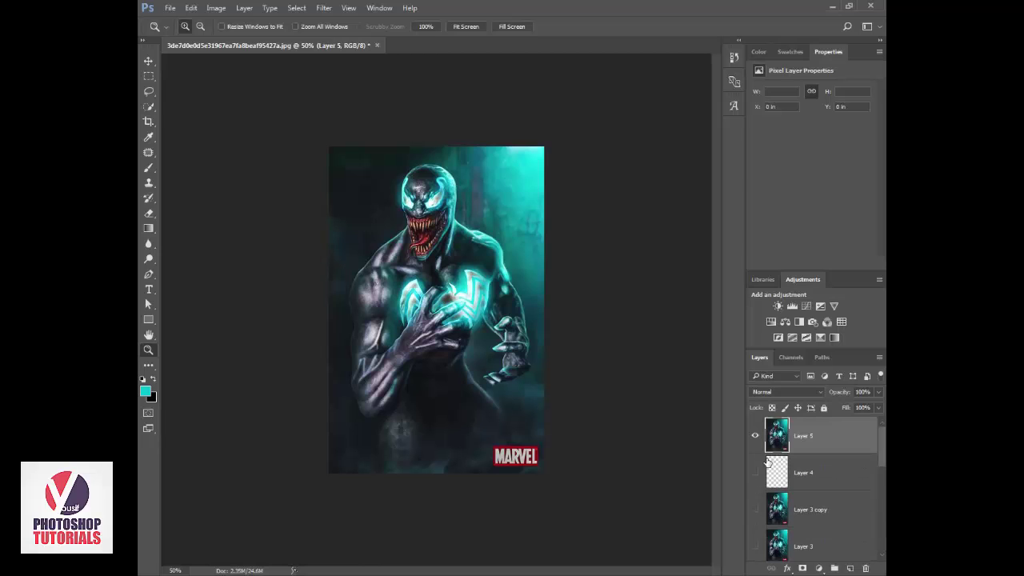
Compare the finished artwork with the original by toggling the top merged layer's visibility, leaving it shown.
click(755, 435)
click(755, 435)
click(756, 436)
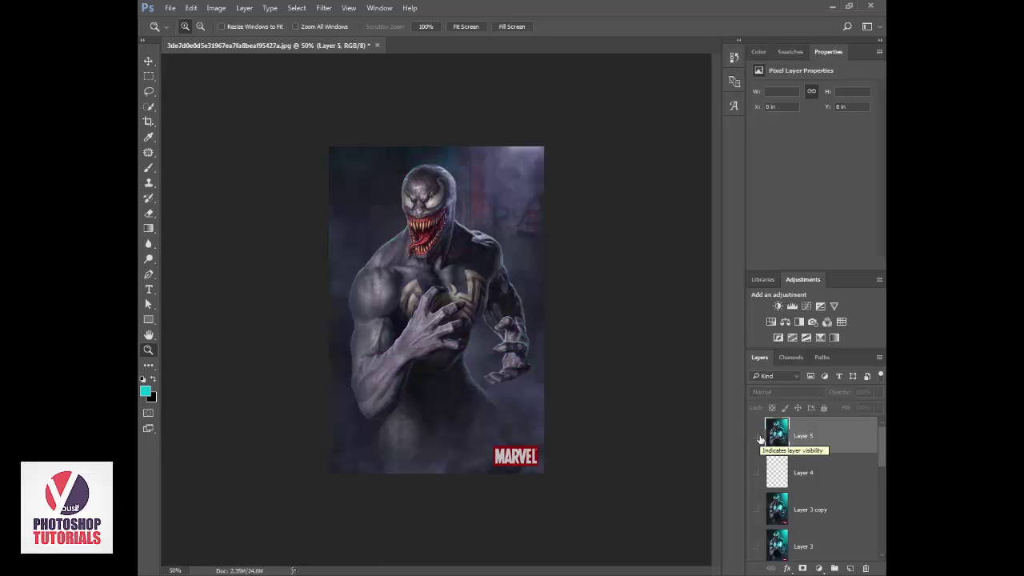
click(757, 436)
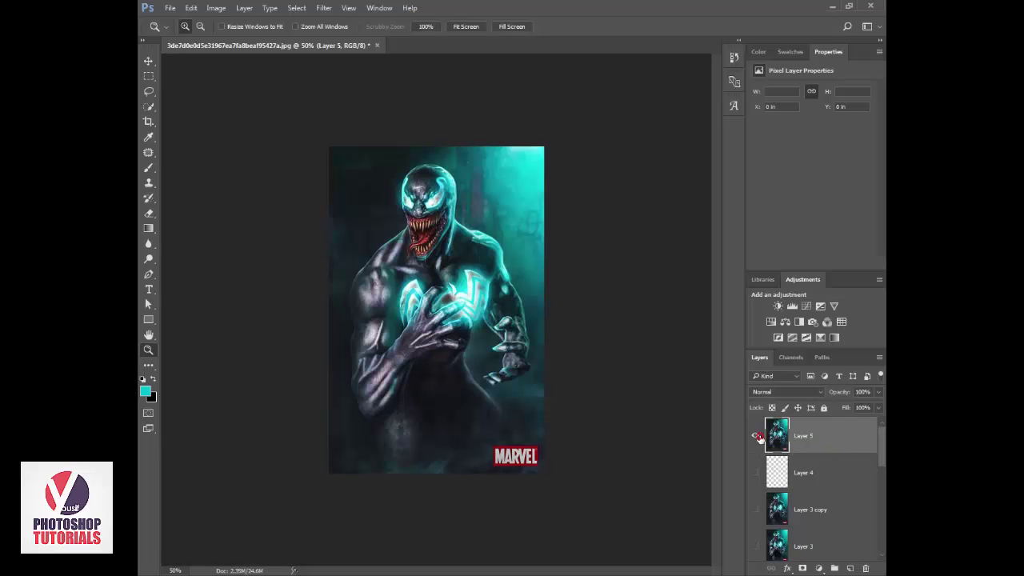
click(757, 436)
click(757, 436)
click(757, 436)
click(757, 436)
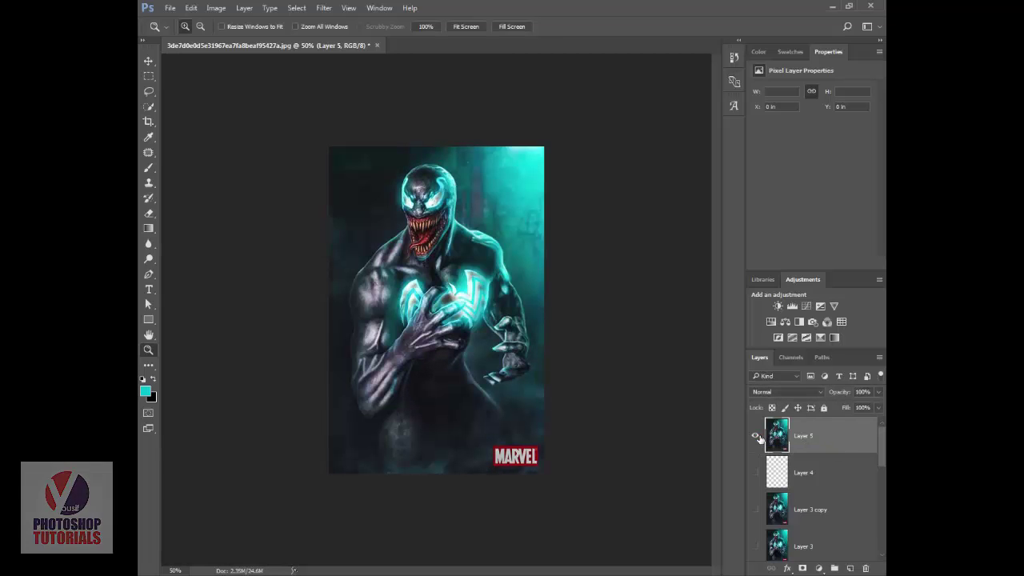